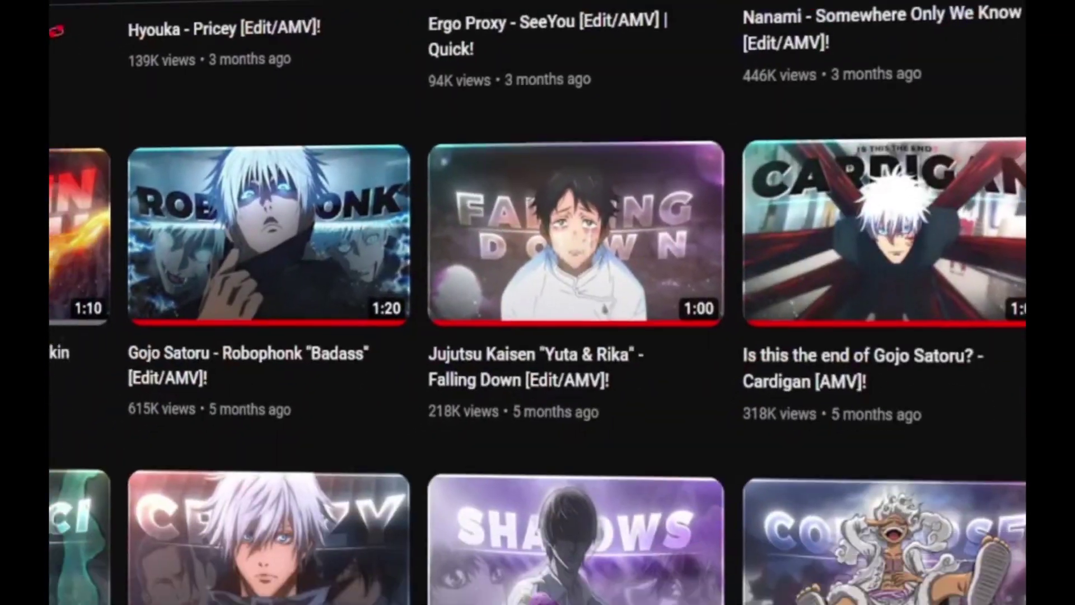
scroll(538, 336, down, 9)
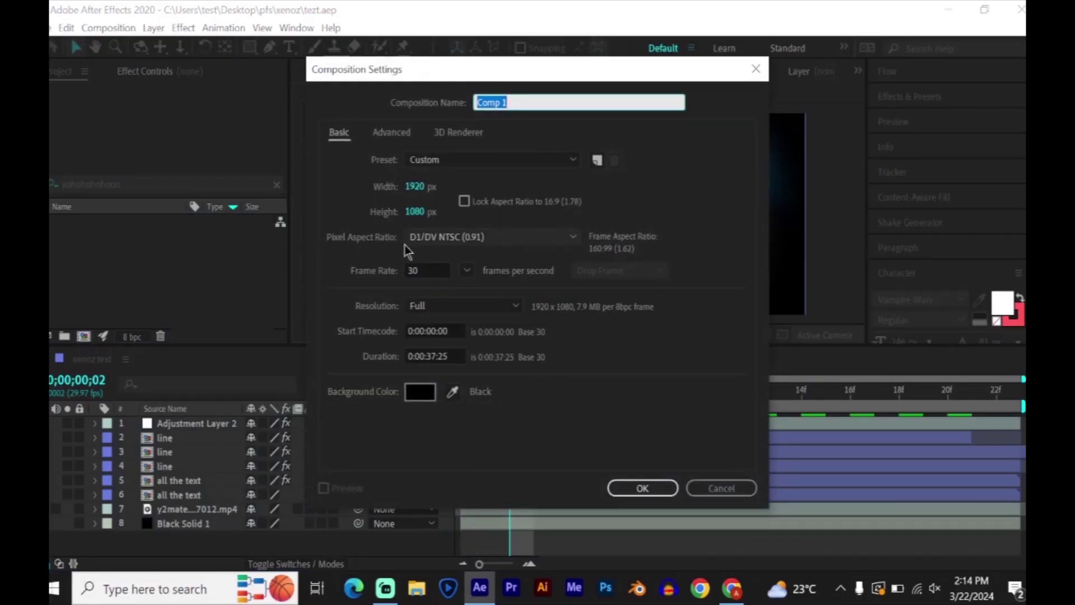
Step: Create a 25-frame composition named "xenoz text" and add a text layer reading "livin'"
text(xenoz text)
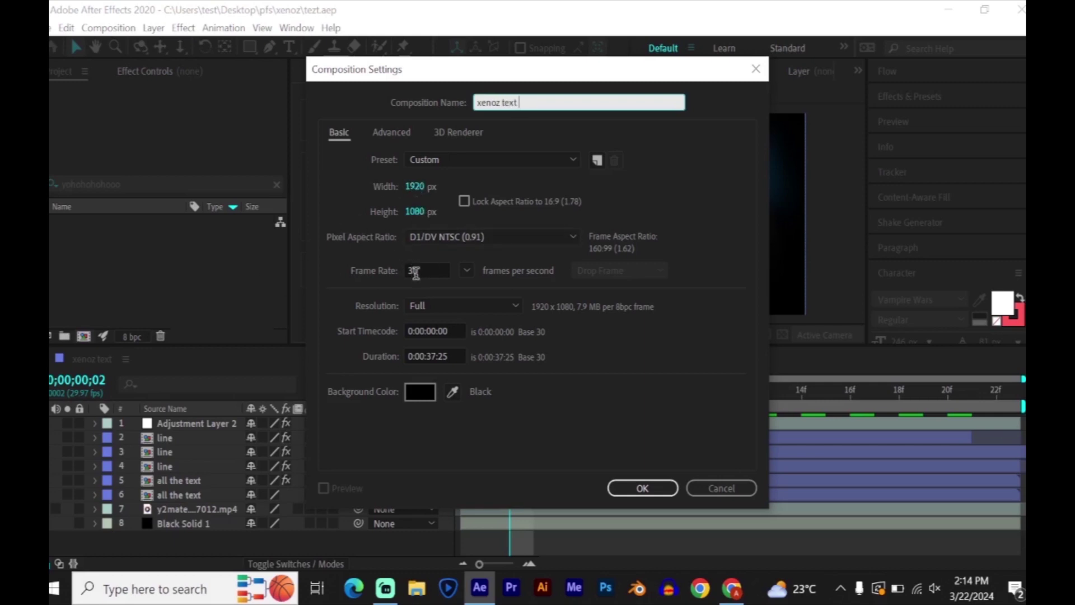
click(436, 356)
text(l)
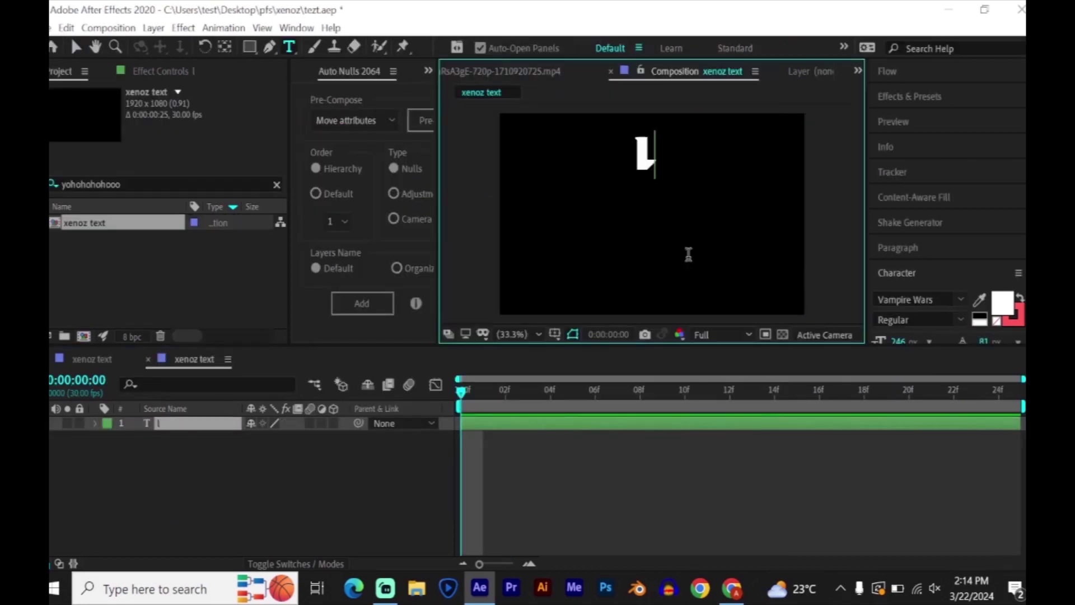
text(ivin')
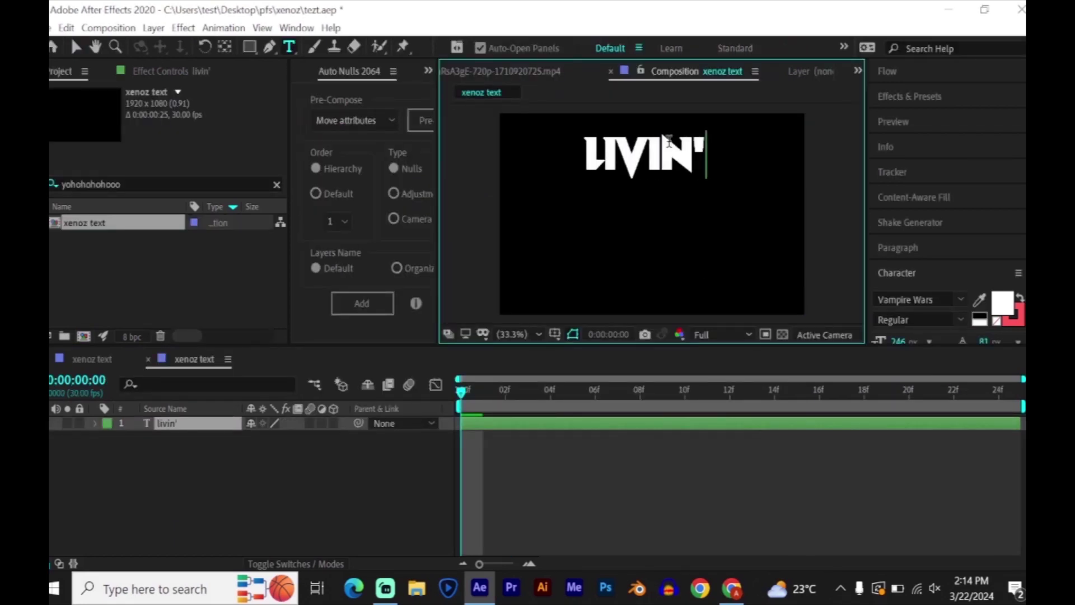
Step: Change the fill colour of the apostrophe in the "livin'" text to light blue 51C0FF
double_click(698, 145)
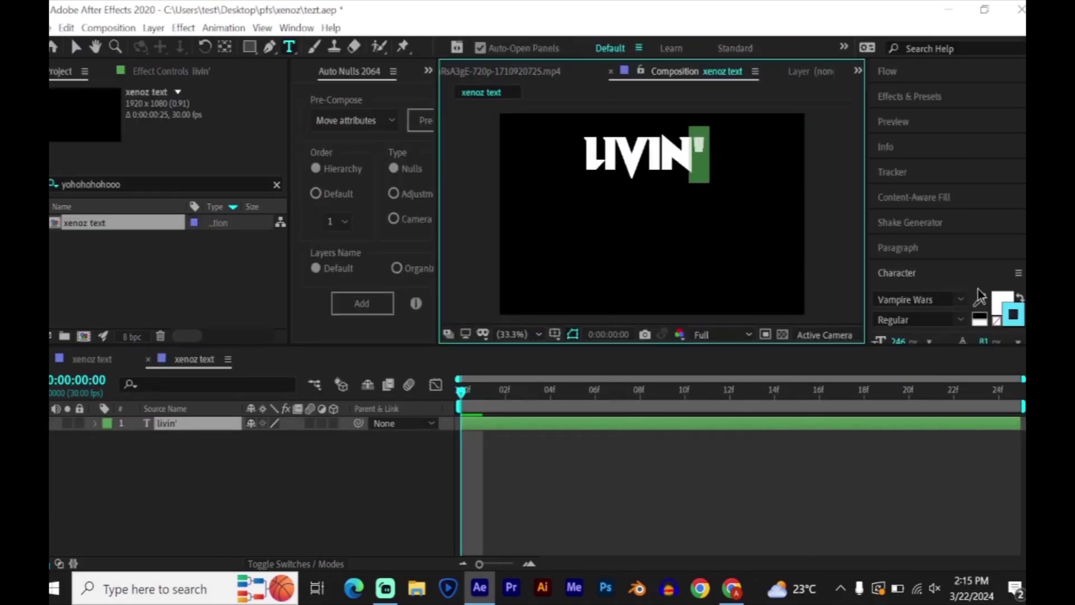
click(1002, 302)
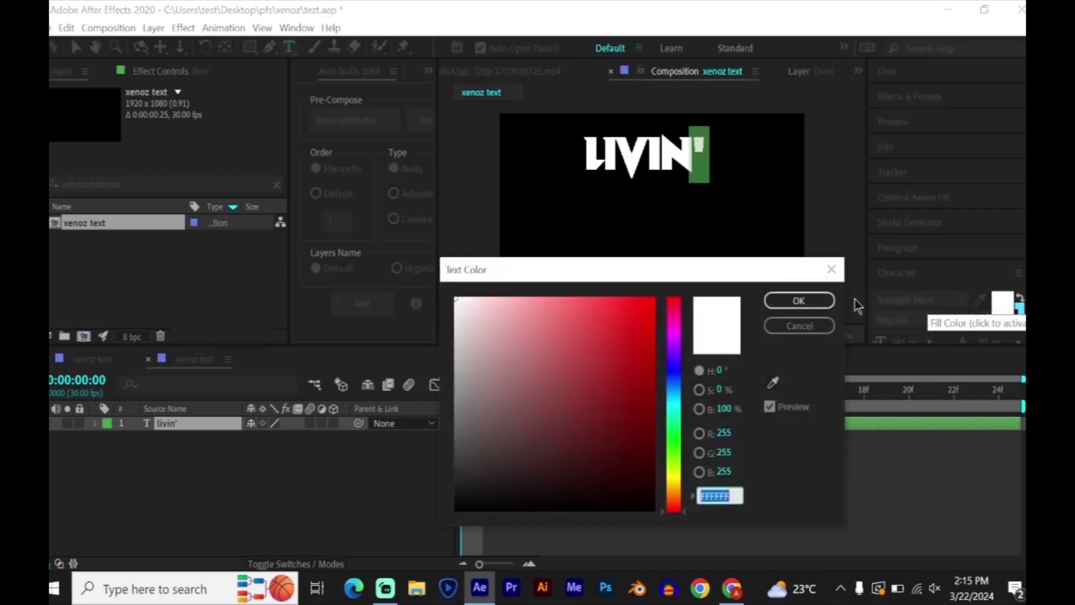
click(674, 392)
drag(616, 343, 590, 282)
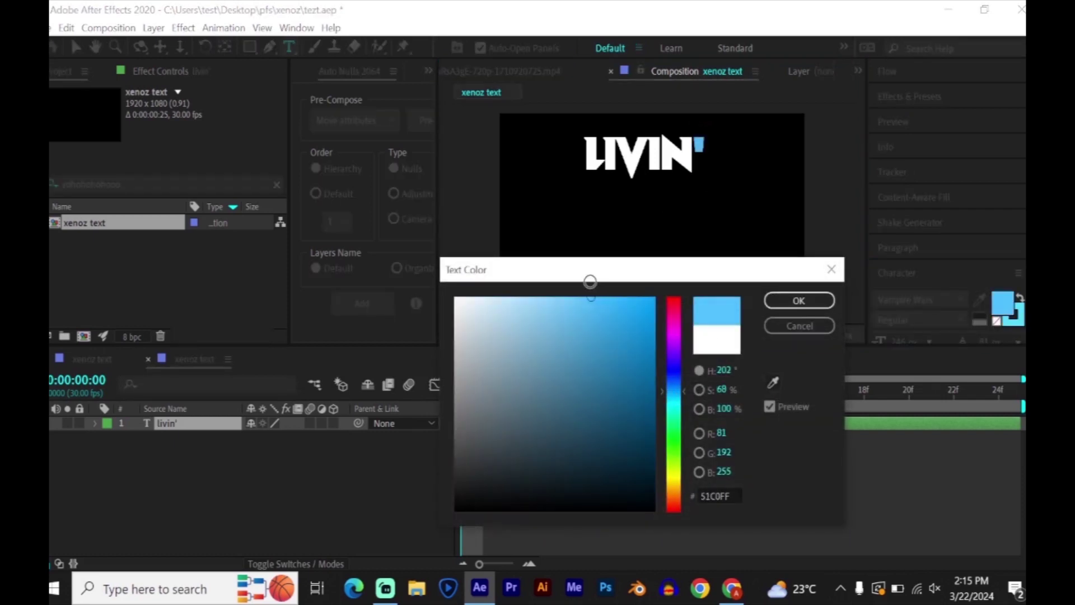
click(774, 306)
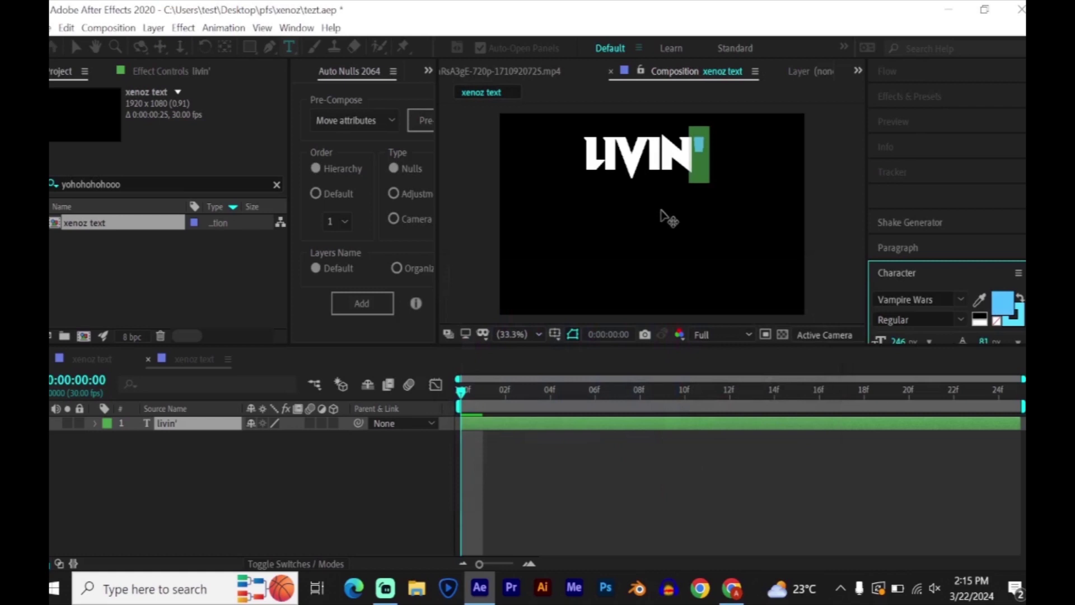
Step: Change the fill colour of the letters "livin" to light grey C7D0D6, leaving out the apostrophe
click(678, 138)
drag(679, 138, 580, 146)
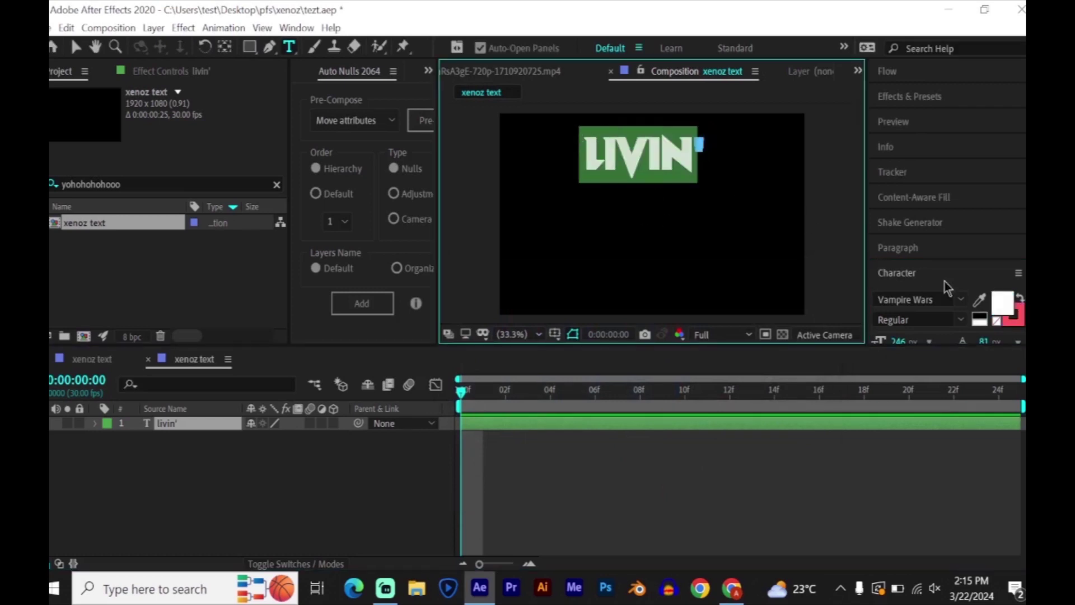
click(1003, 304)
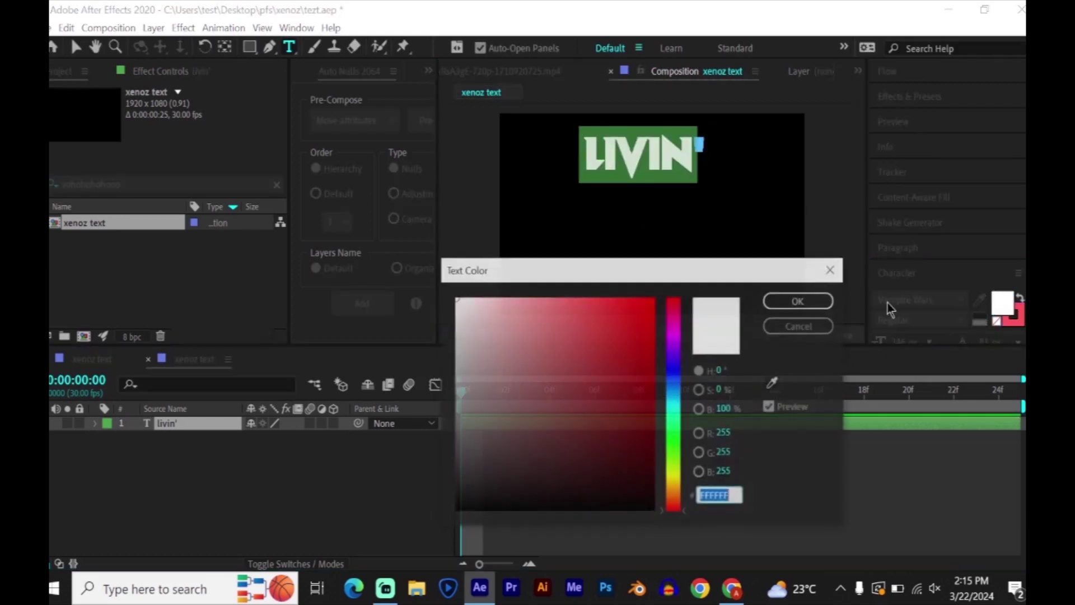
click(676, 390)
click(468, 332)
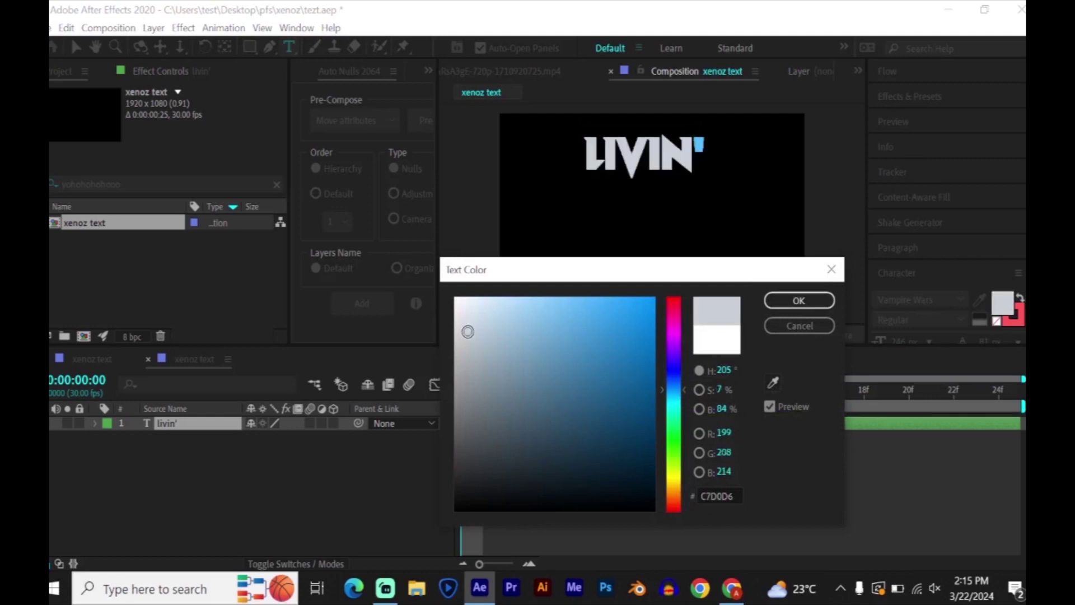
click(799, 300)
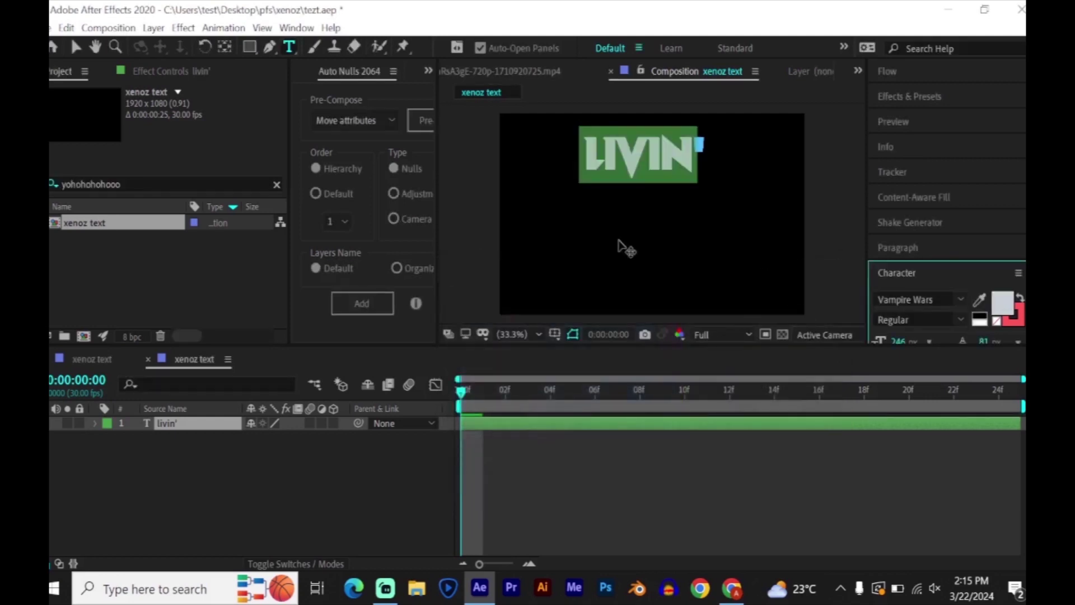
Step: Centre the "livin'" layer's anchor point on the text and align the layer to the composition's horizontal and vertical centre
click(526, 426)
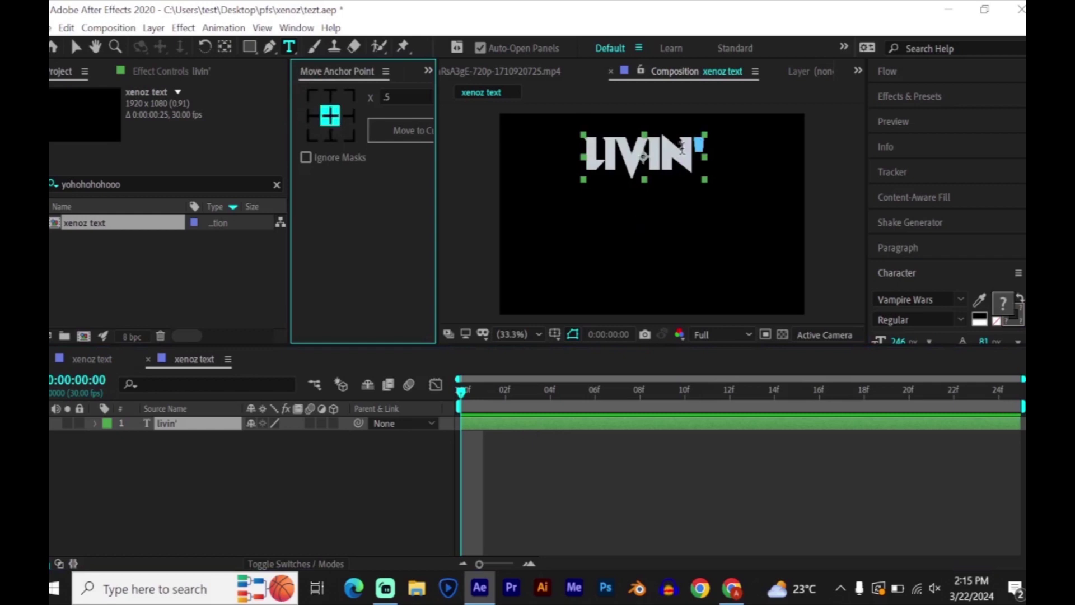
click(224, 47)
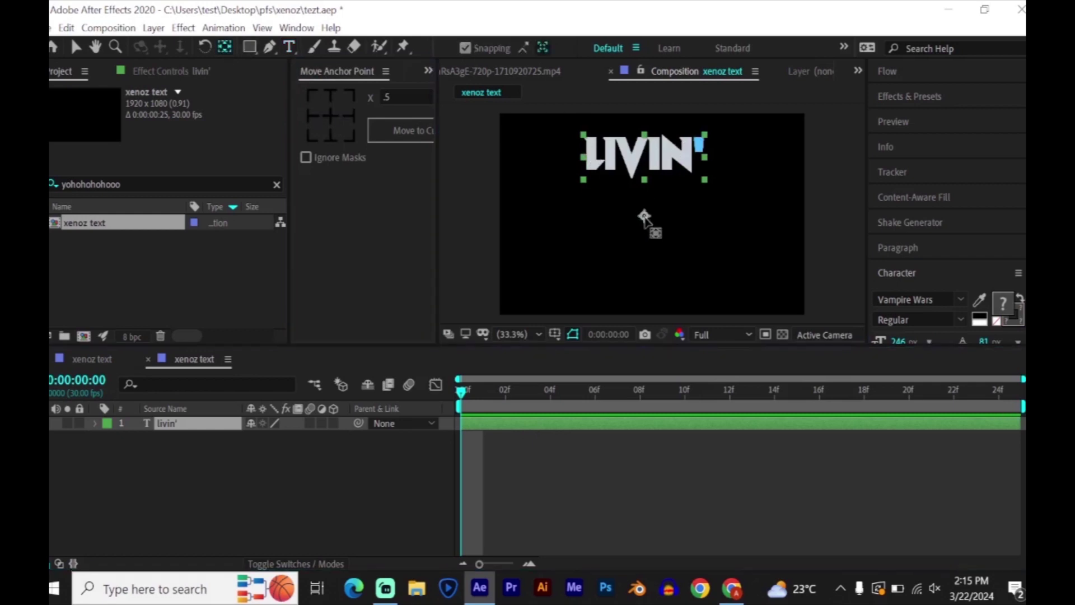
drag(644, 216, 641, 158)
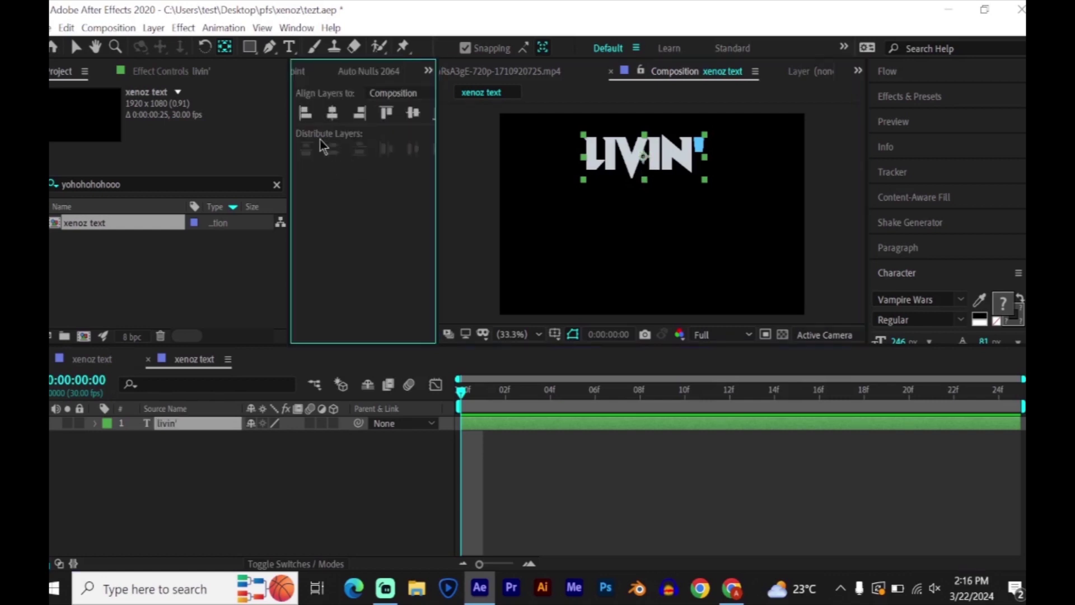
click(332, 115)
click(418, 115)
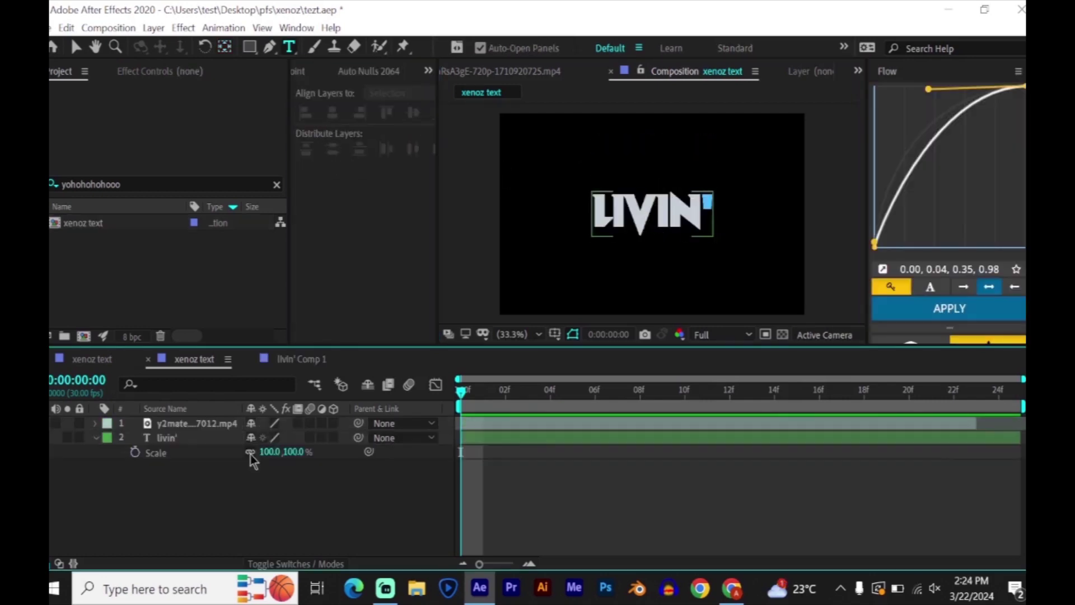
Step: Animate the "livin'" layer's unlinked scale from 24, 324% at frame 0 to 100, 100% at frame 2 and preview it
click(134, 453)
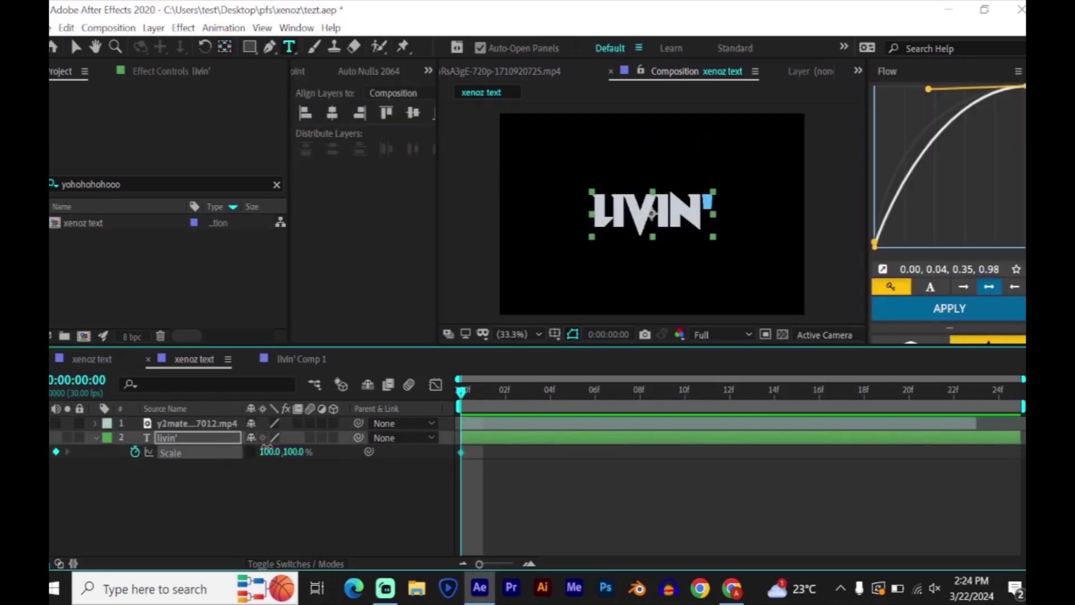
drag(267, 447, 478, 464)
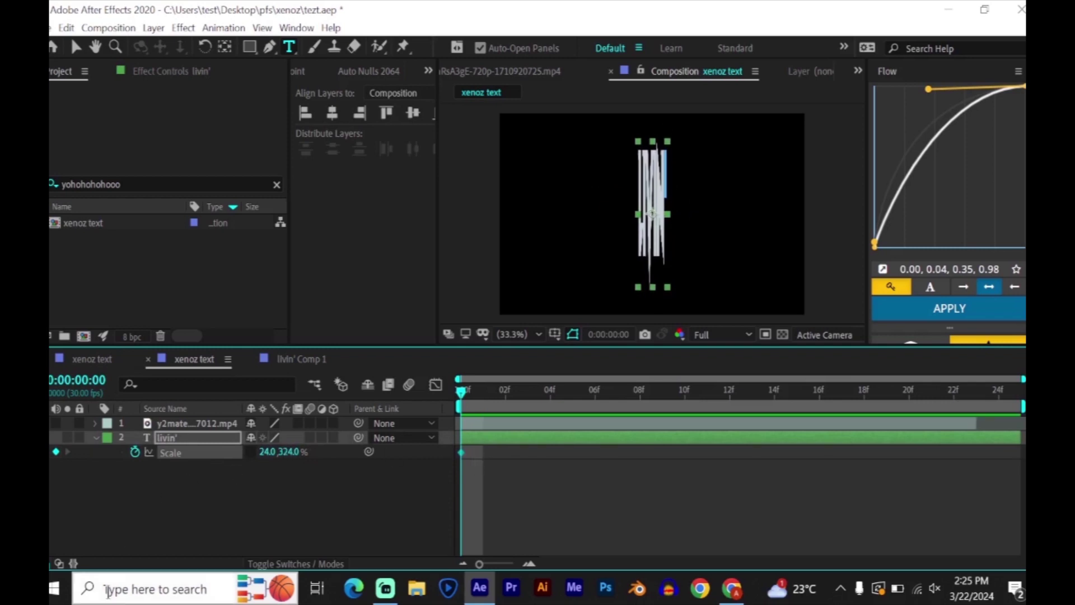
key(Page_Down)
key(Page_Down)
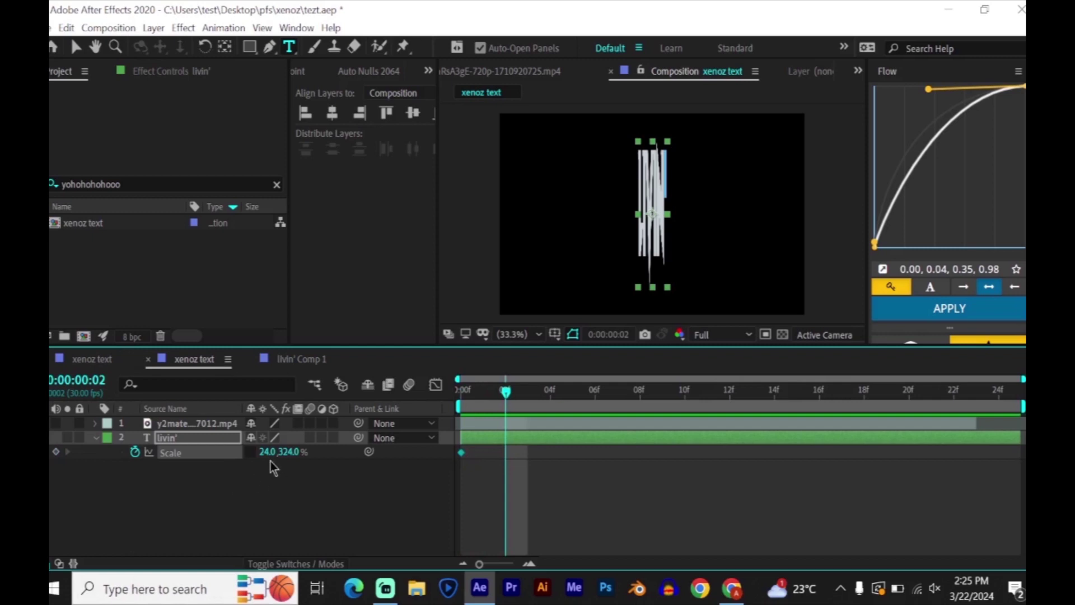
click(267, 452)
text(100)
key(Return)
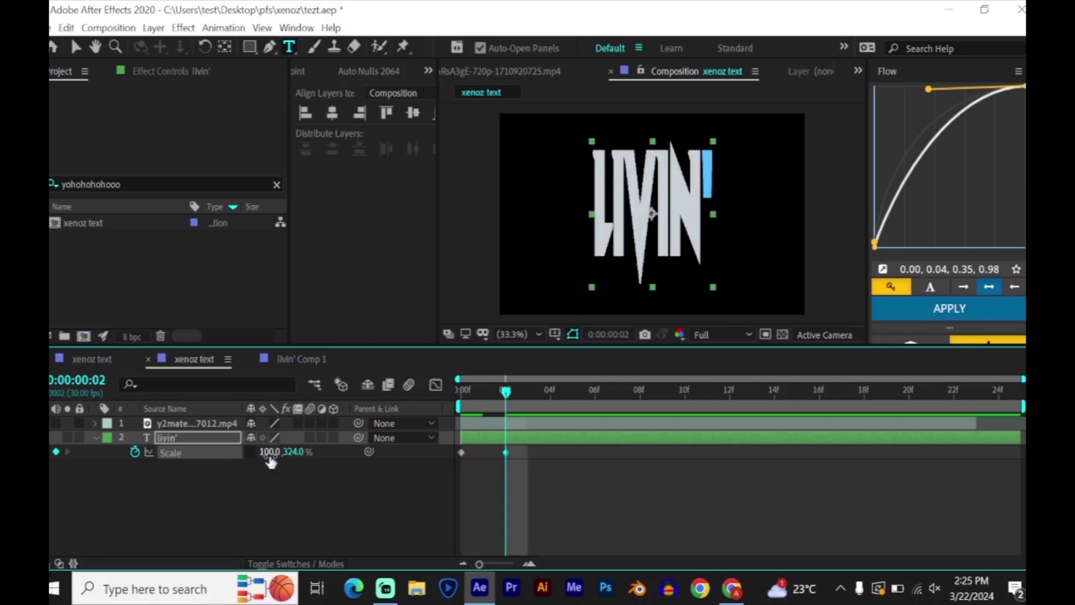
click(297, 452)
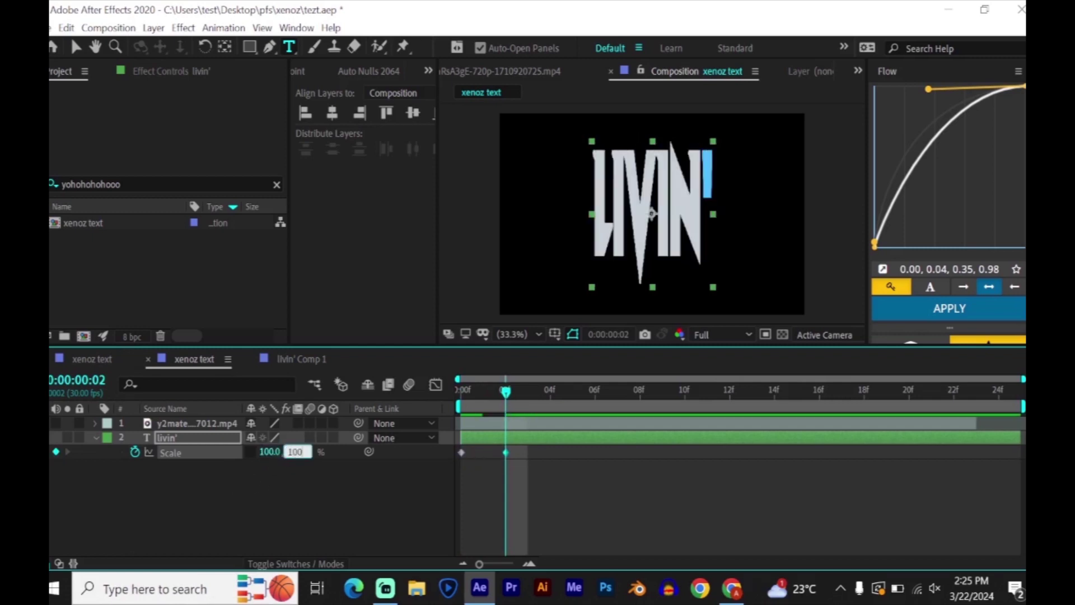
key(Return)
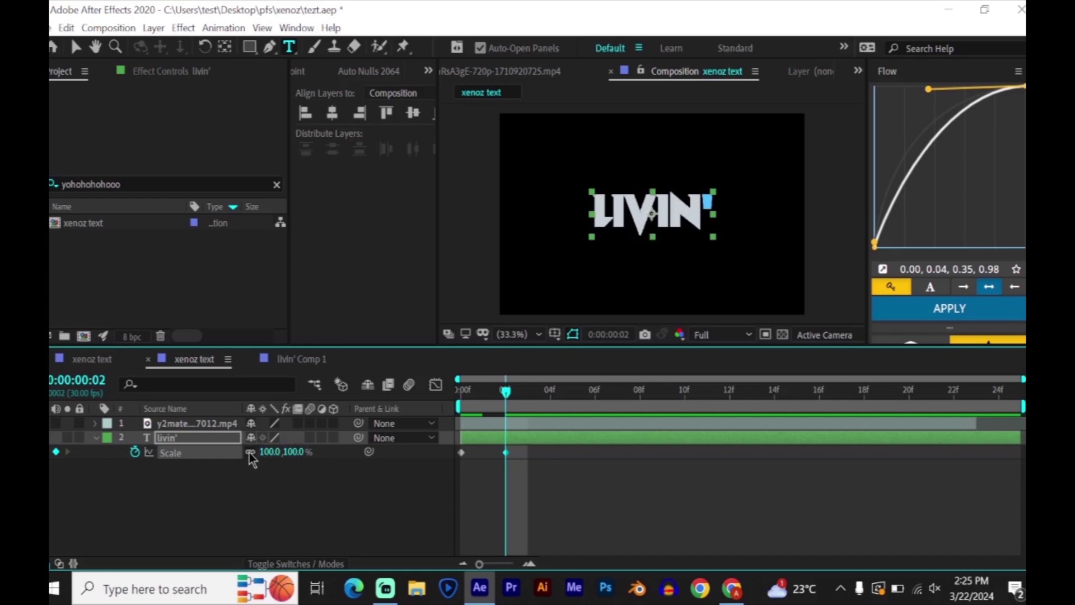
click(532, 469)
key(space)
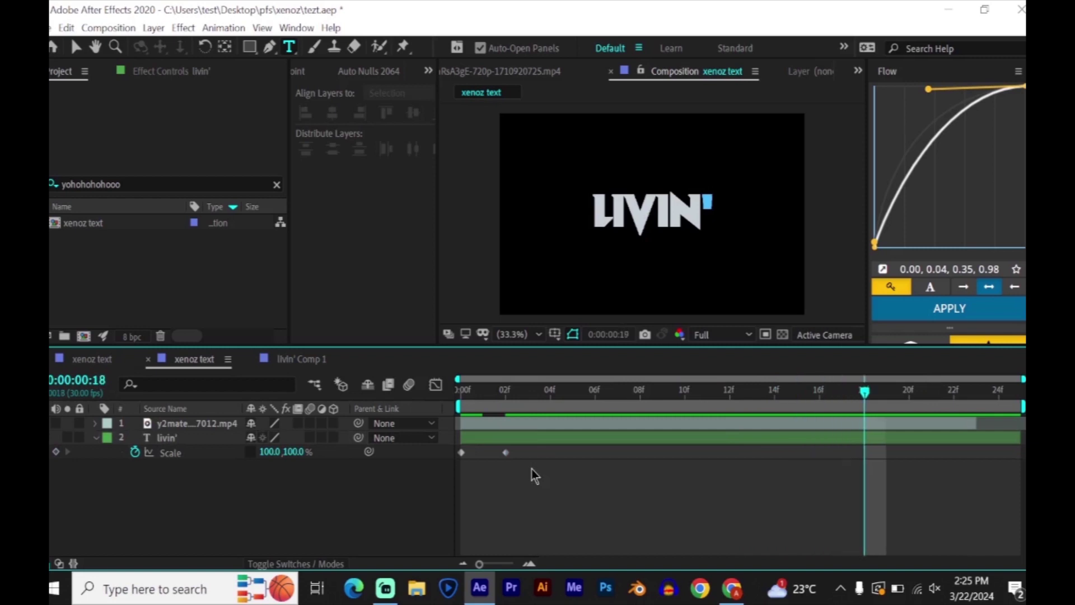
Step: Hold the "livin'" scale with a keyframe at frame 20, and set it to 24, 328% at frame 21
click(56, 452)
key(Page_Down)
drag(271, 453, 212, 456)
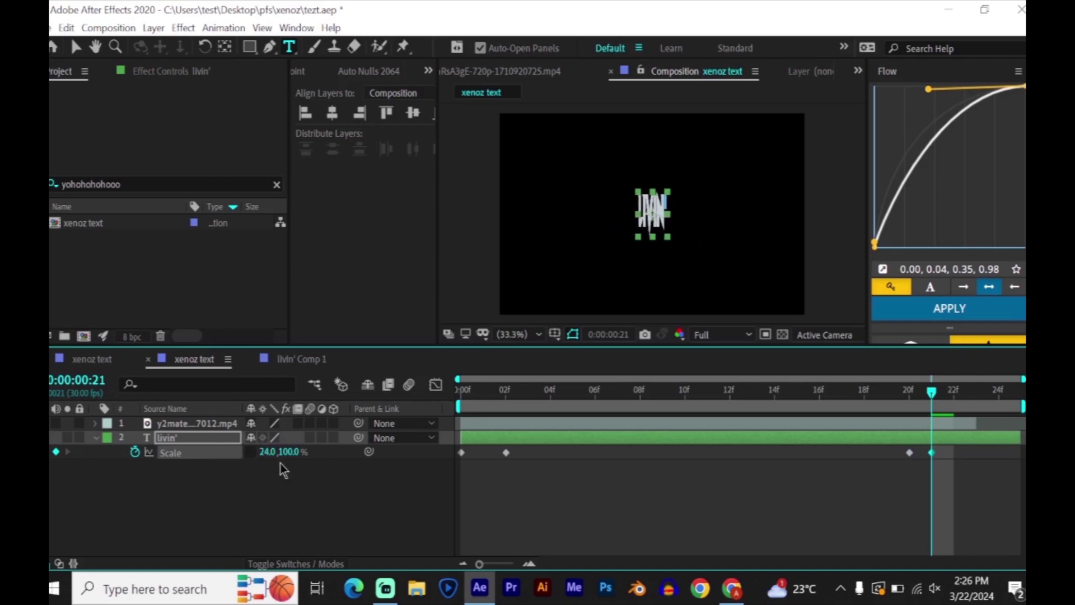
drag(289, 452, 468, 455)
Step: Set the "livin'" layer's scale to 250, 265% at frame 22 and advance to the following frame
key(Page_Down)
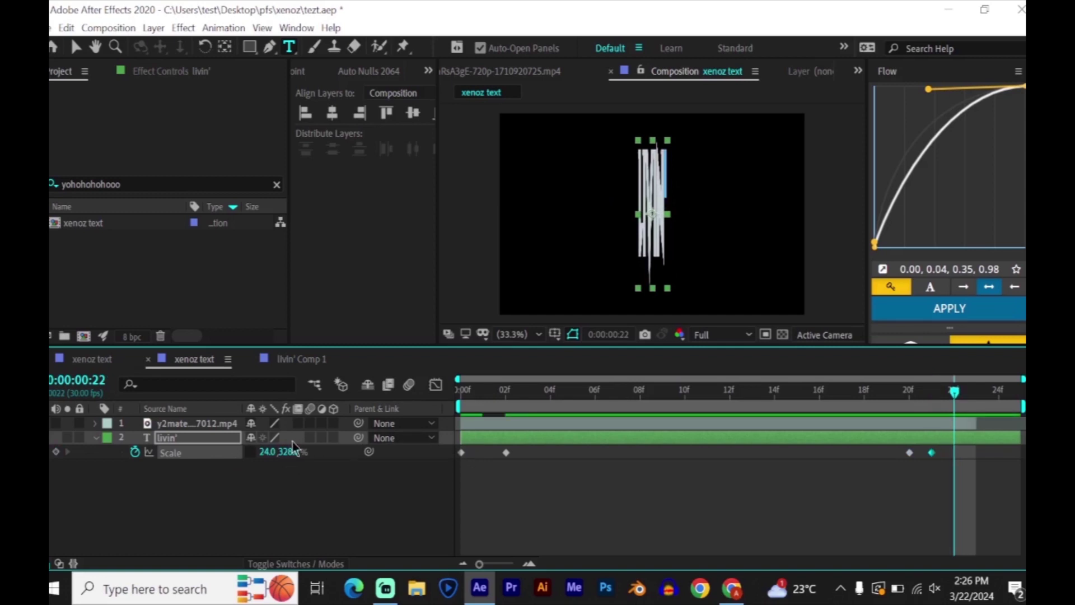
drag(283, 451, 408, 437)
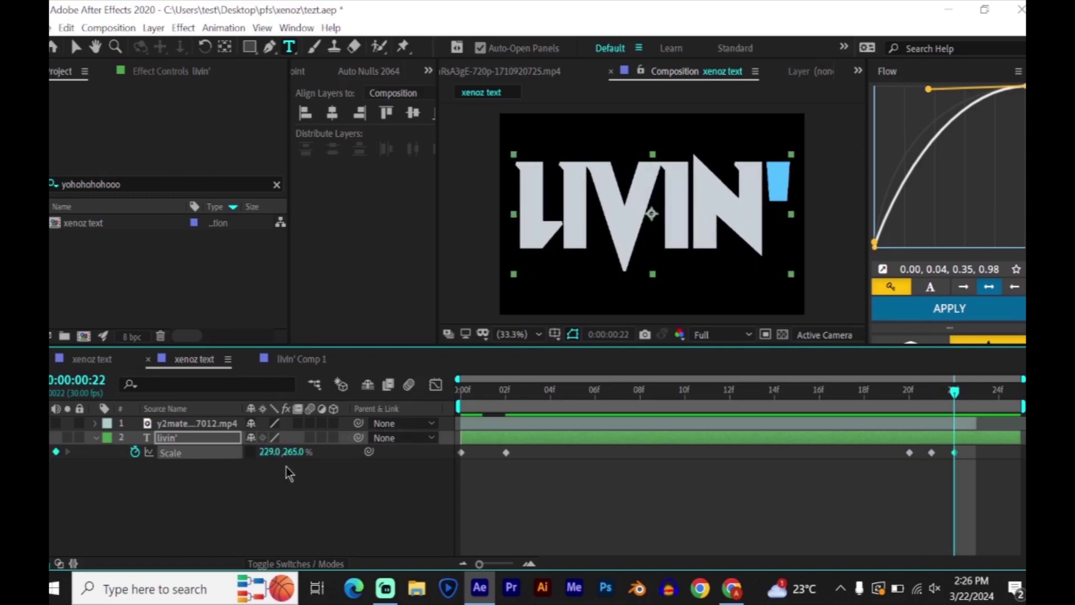
drag(275, 452, 404, 500)
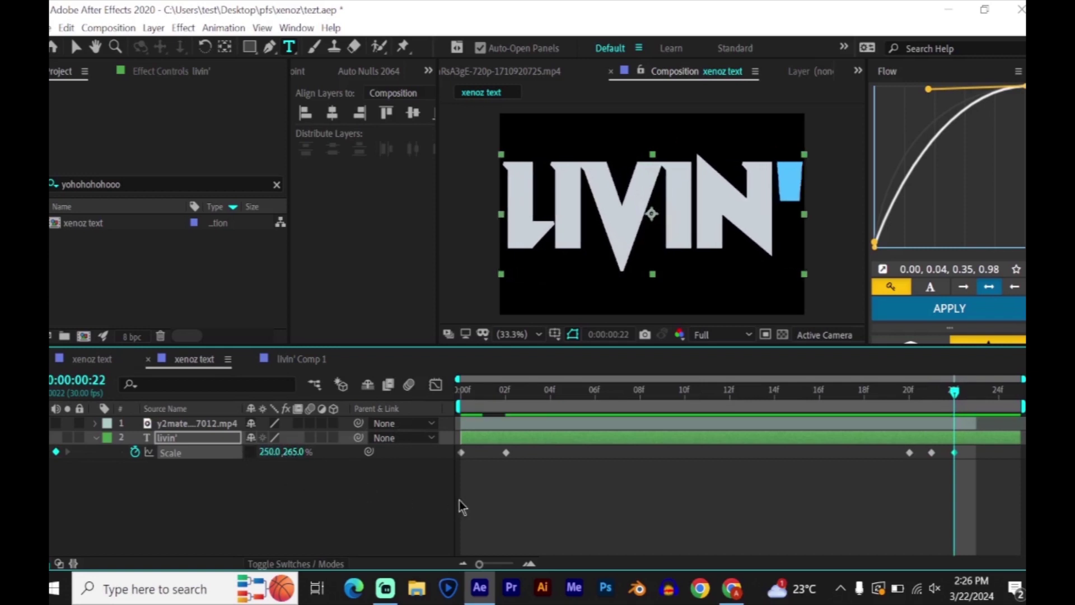
key(Page_Down)
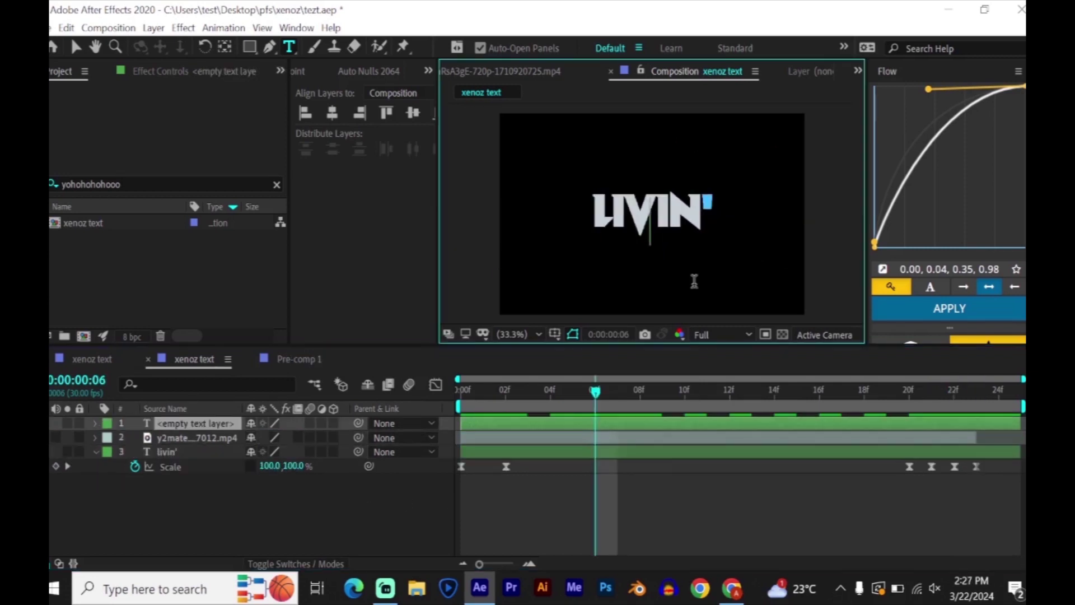
Step: Enter "enough" as a second text layer and centre its anchor point on the text
text(enough)
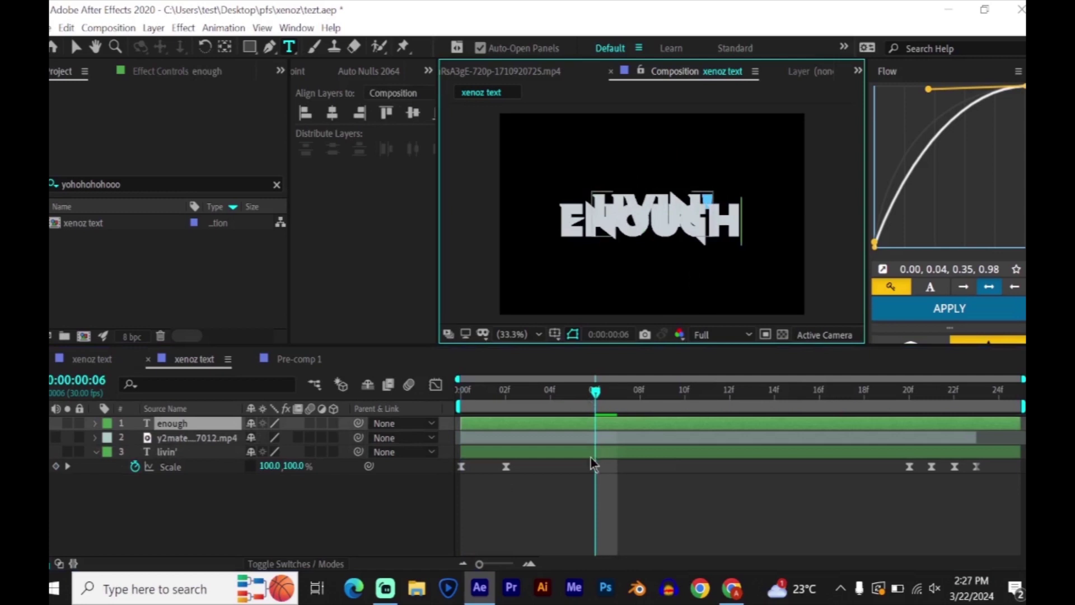
click(297, 71)
click(328, 118)
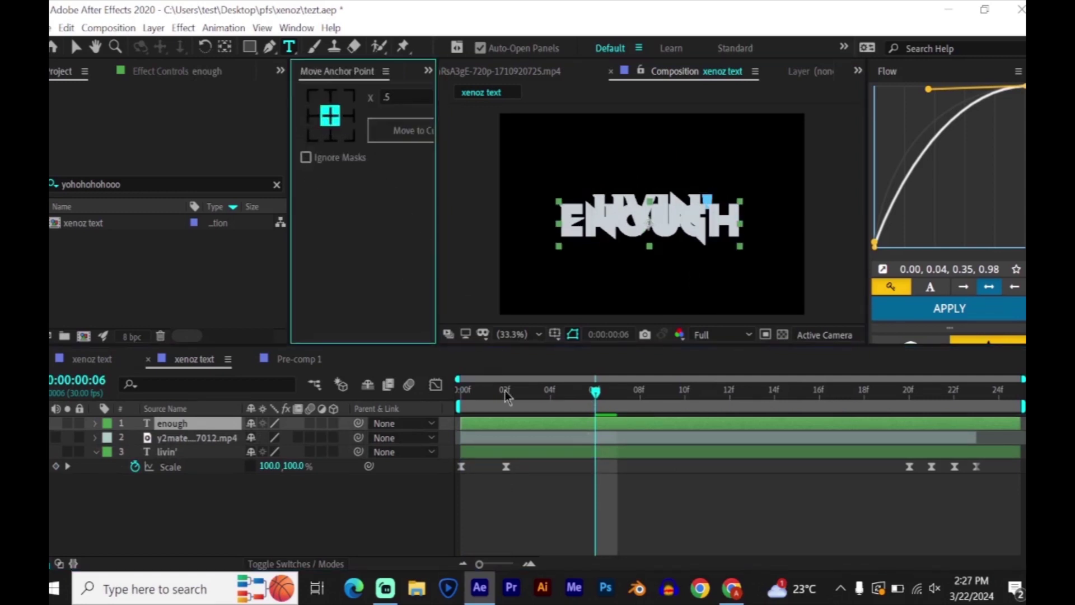
Step: Scale the "enough" text to 55% and place it just below "livin'" at position 930, 701
key(s)
drag(268, 437, 367, 448)
key(p)
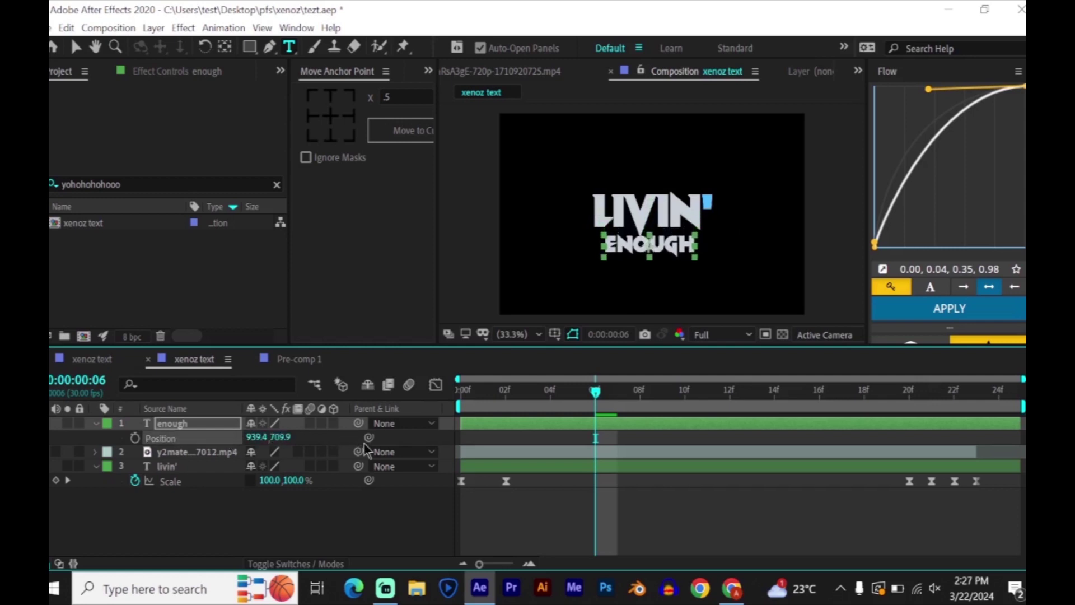
key(s)
drag(280, 437, 290, 438)
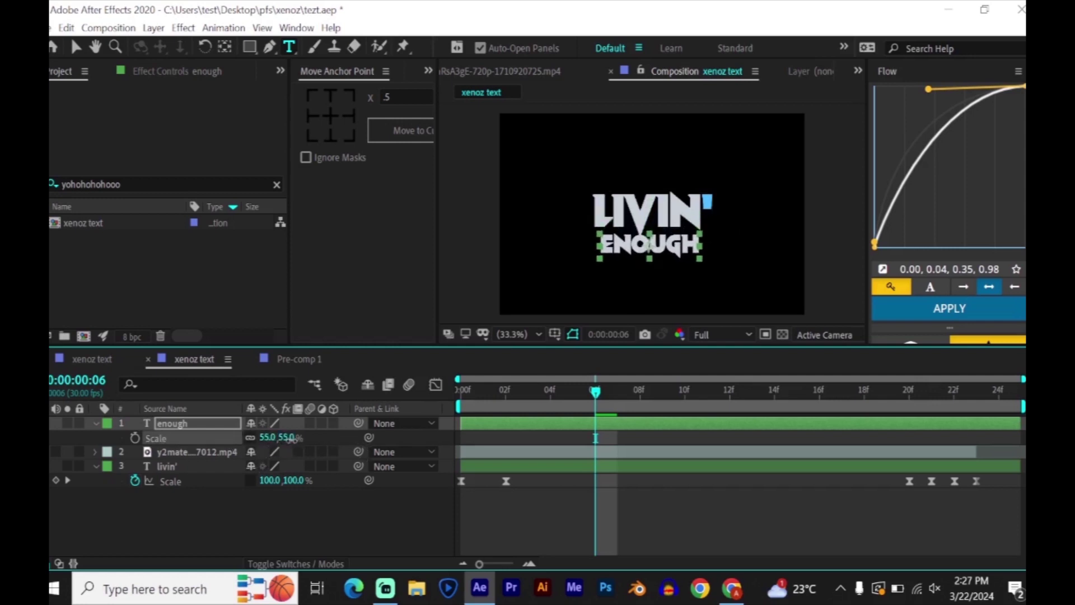
key(p)
Step: Shift the "enough" layer to start at frame 4 and add a scale keyframe at that frame
drag(498, 426, 535, 430)
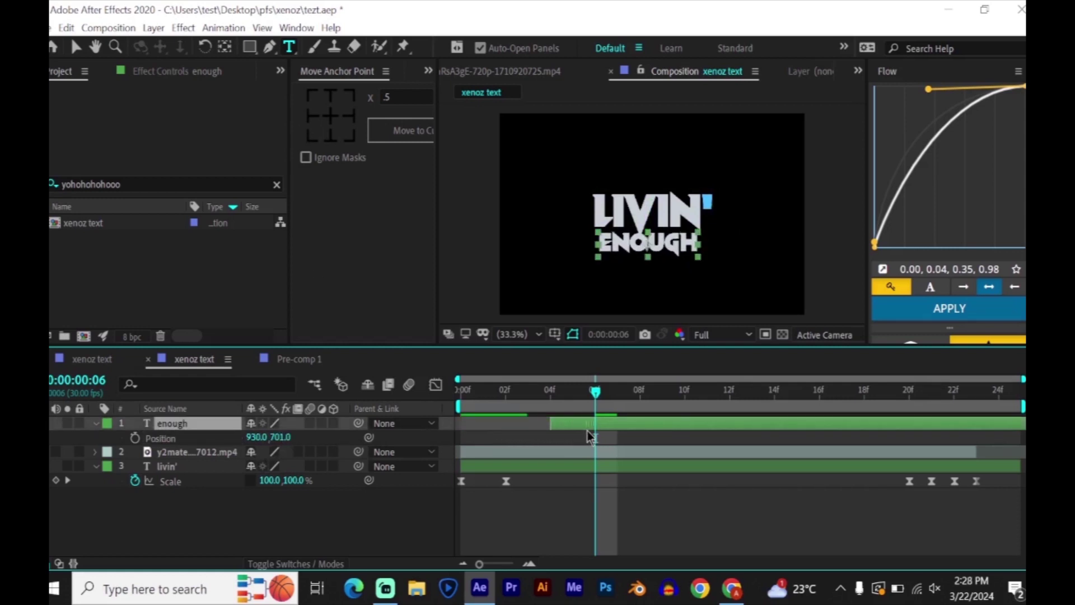
click(554, 402)
key(space)
key(s)
click(135, 438)
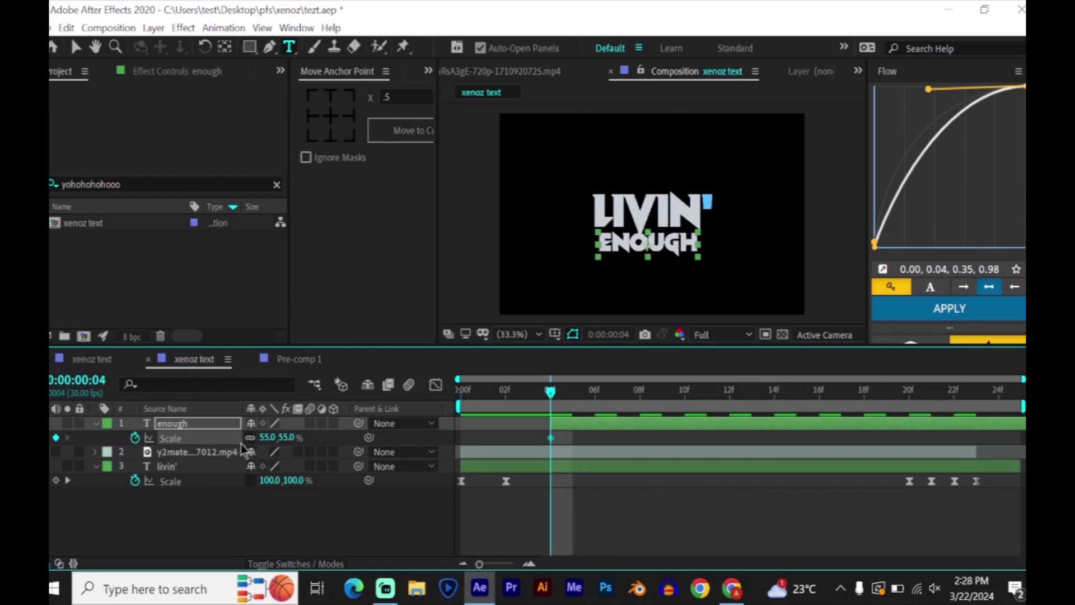
Step: Stretch the "enough" text's unlinked scale at frame 4, and set the scale to 49, 186% at frame 5
drag(284, 438, 346, 436)
key(Page_Down)
mouse_move(266, 437)
mouse_down()
mouse_move(202, 445)
mouse_move(270, 437)
mouse_up()
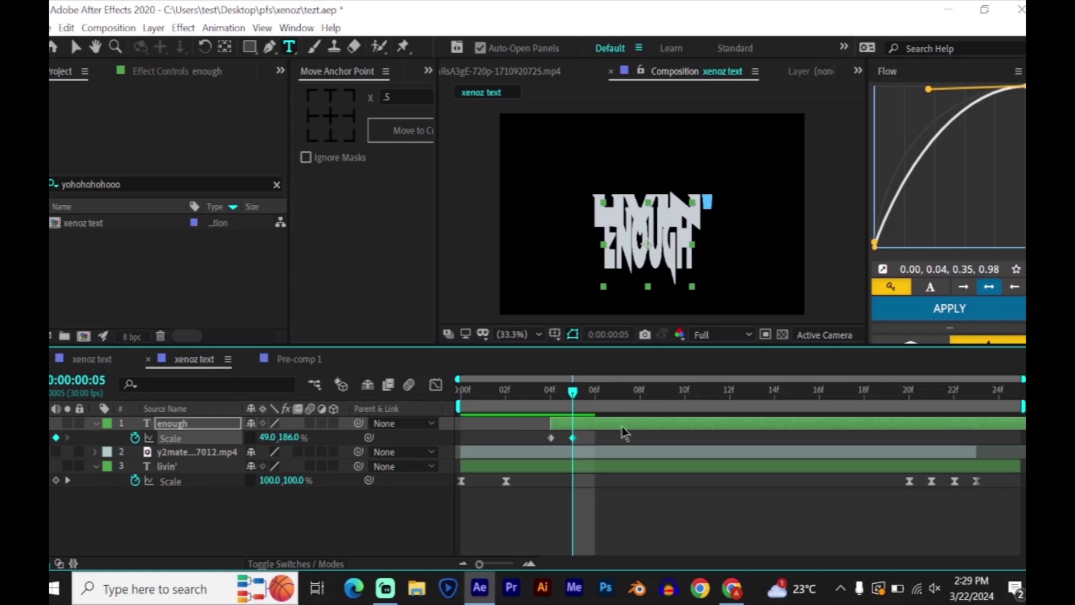
Step: Keyframe the "enough" text's scale to 43, 170% at frame 6 and 52, 52% at frame 20
key(Page_Down)
drag(261, 437, 238, 435)
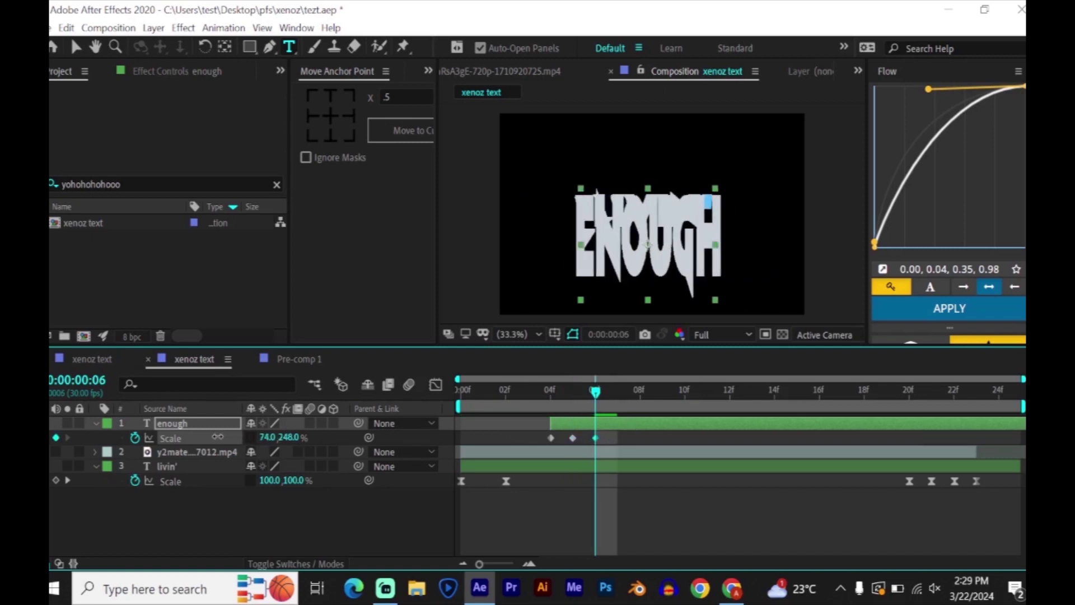
key(space)
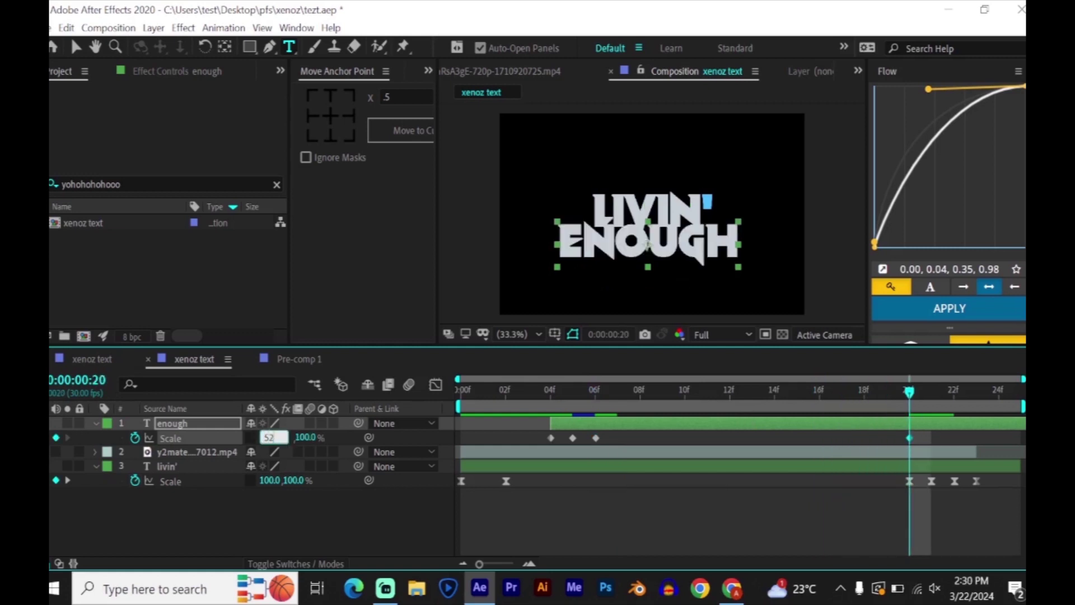
key(Return)
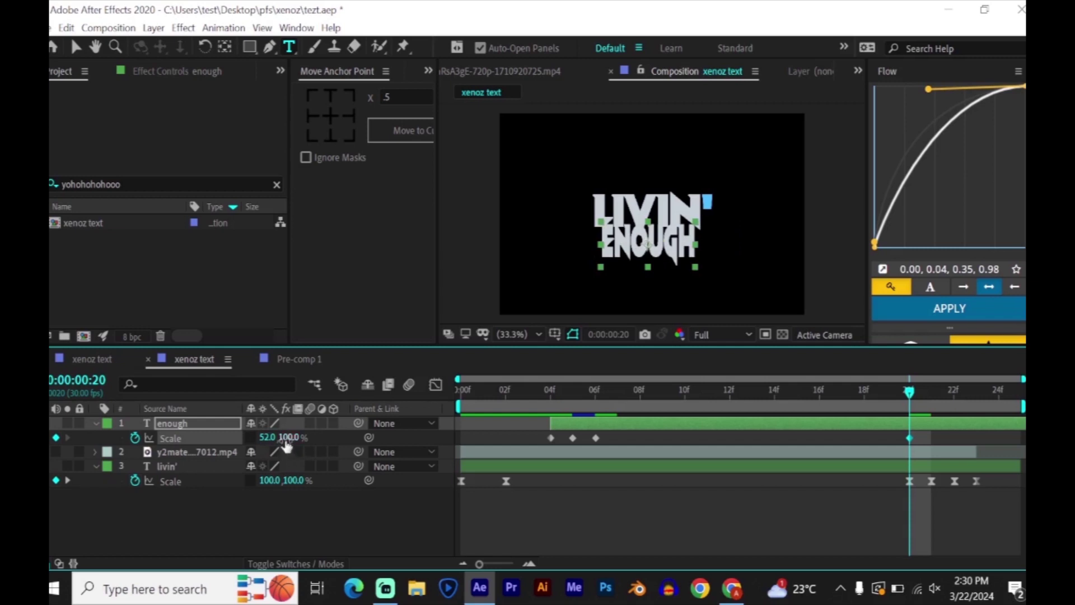
key(Return)
Step: Keyframe the "enough" scale to 10, 30% at frame 21 and 10, 391% at frame 22, then adjust its height at frame 23
key(Page_Down)
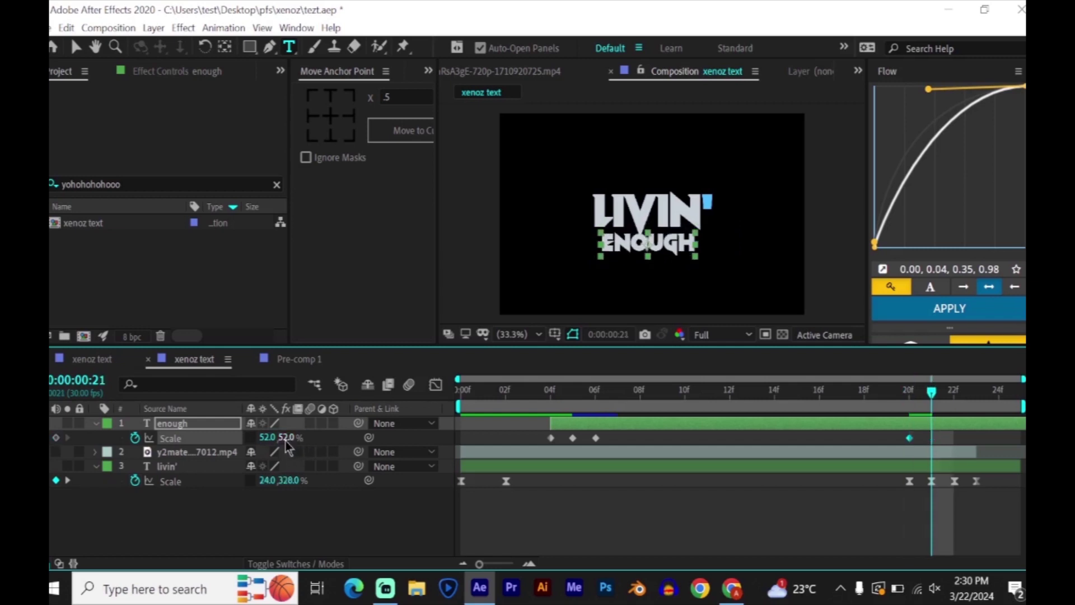
mouse_move(268, 438)
mouse_down()
mouse_move(234, 437)
mouse_move(268, 437)
mouse_up()
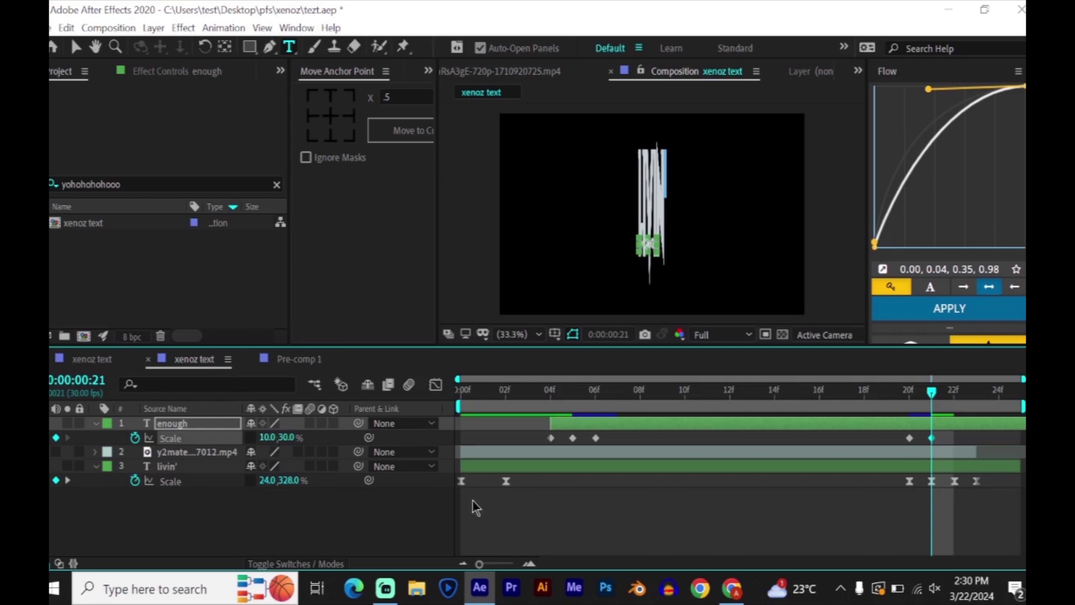
key(Page_Down)
drag(288, 437, 569, 436)
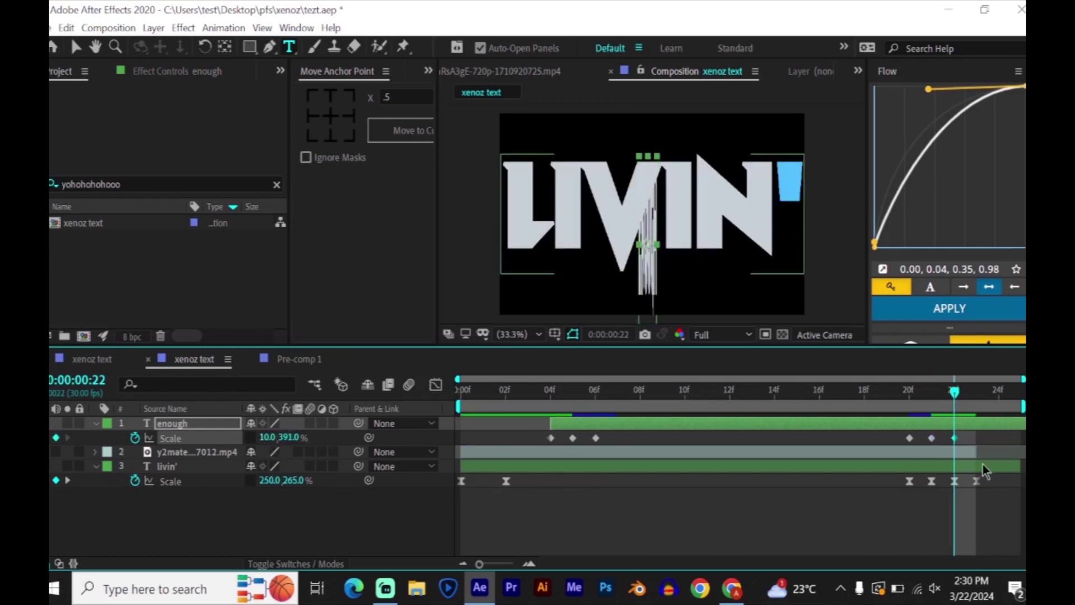
key(Page_Down)
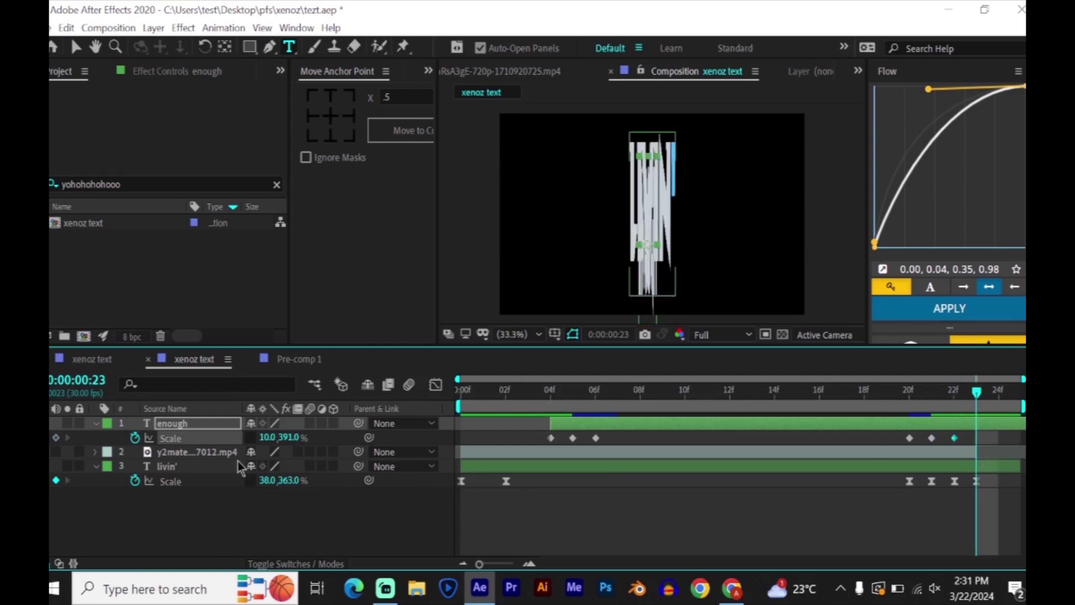
drag(288, 437, 434, 437)
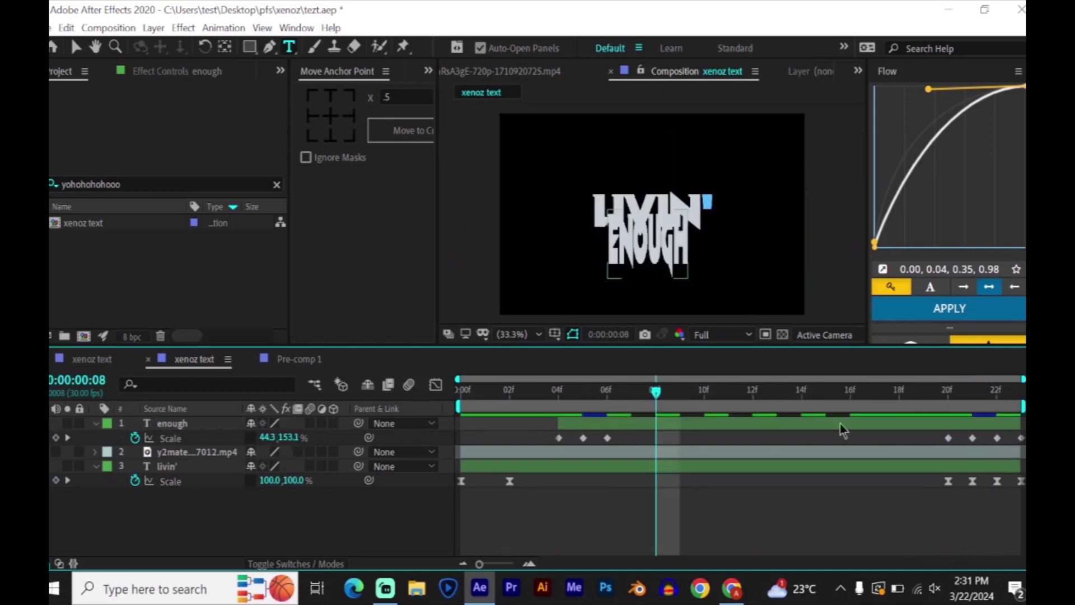
Step: Easy ease all "enough" scale keyframes, apply the 0.00, 0.04, 0.35, 0.98 Flow curve between frames 6 and 20, and preview from the start
click(841, 430)
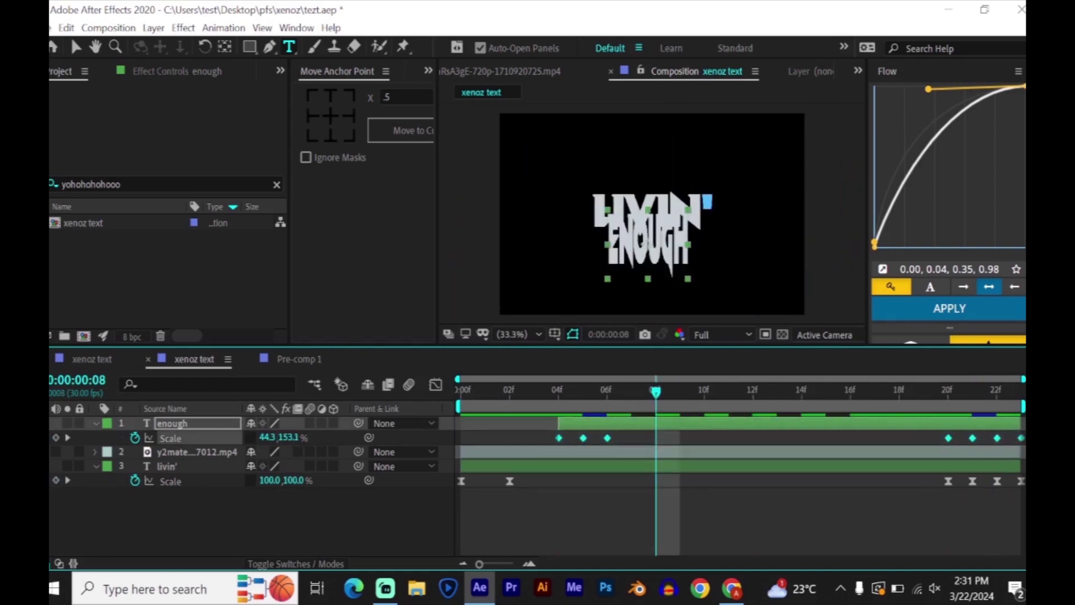
key(F9)
click(680, 390)
drag(598, 433, 959, 443)
click(949, 308)
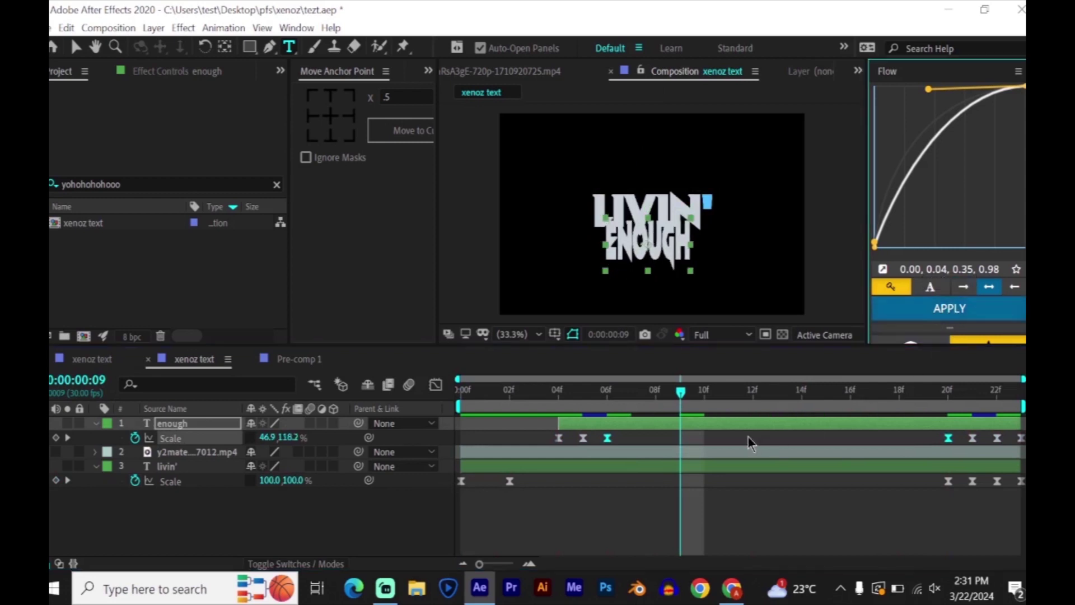
drag(729, 394, 459, 428)
key(space)
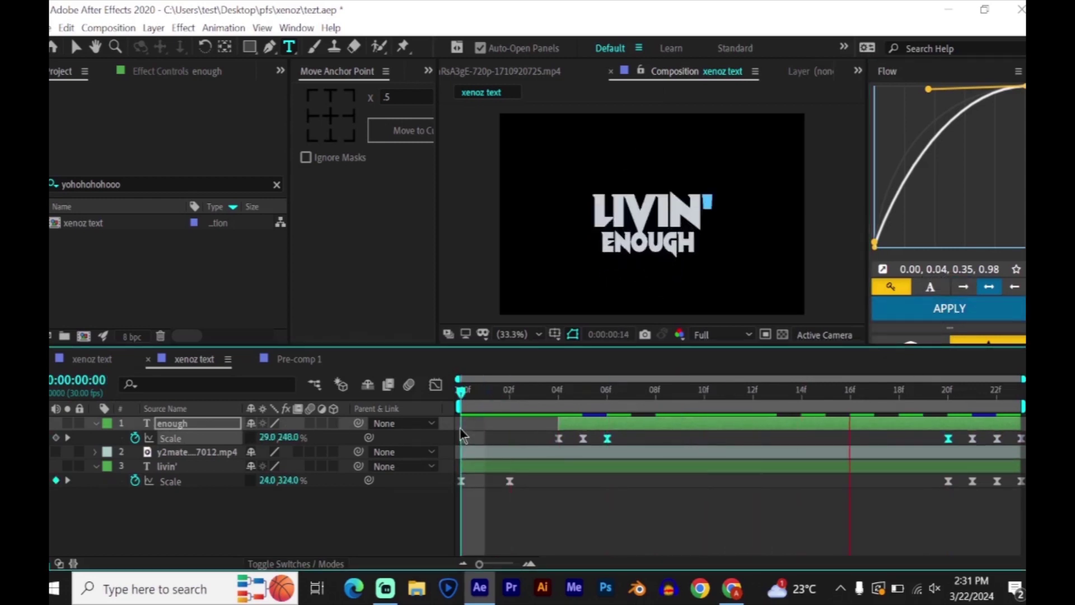
Step: Pre-compose the "livin'" text layer into a composition named livin, moving all attributes into it
right_click(595, 466)
click(653, 488)
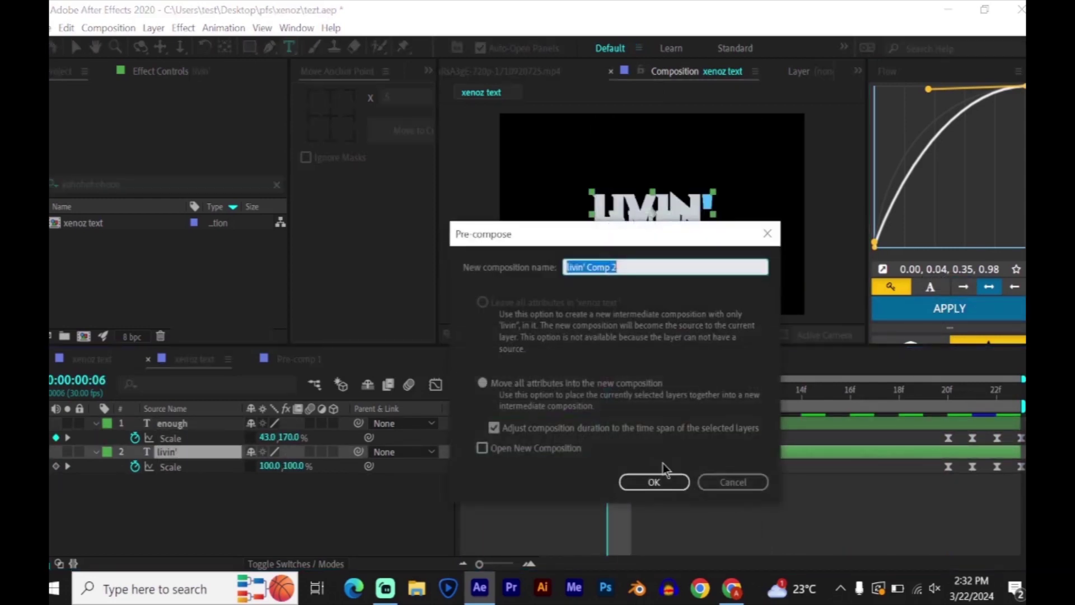
text(livin)
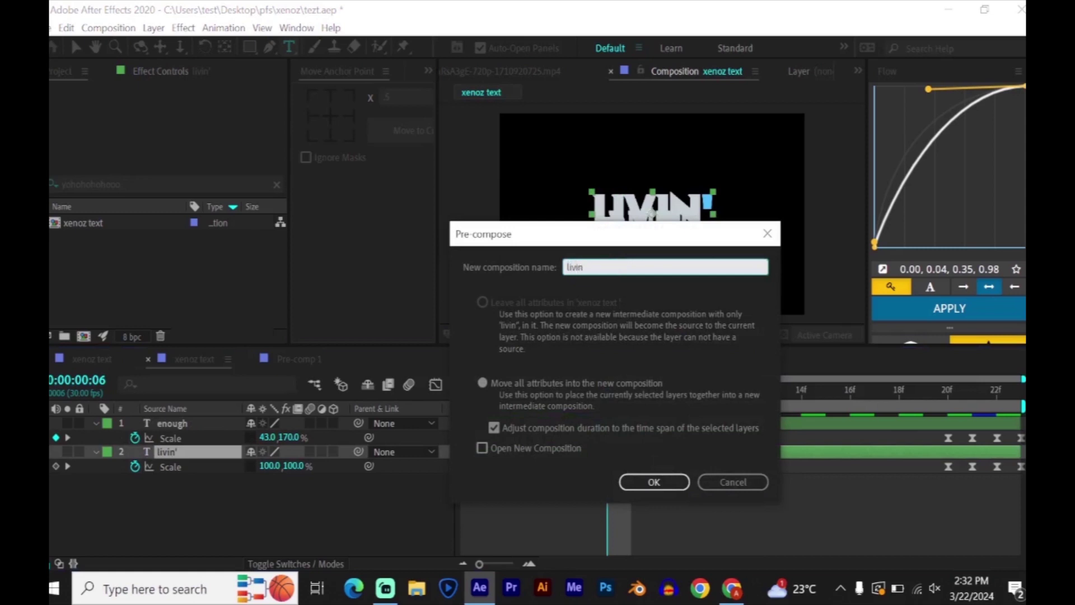
key(Return)
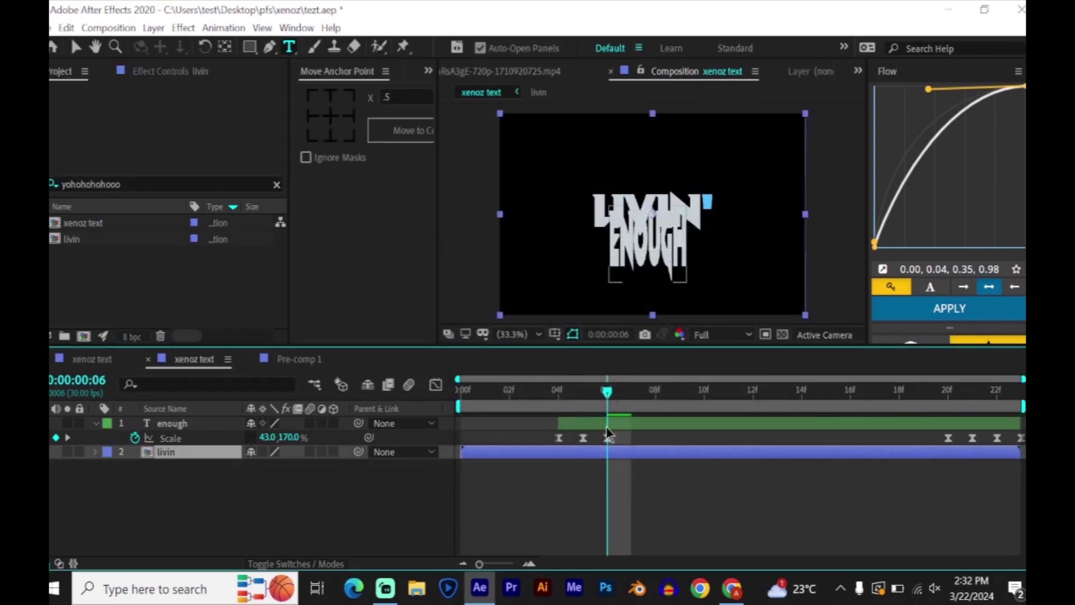
Step: Pre-compose the "enough" text layer into a composition named enough, moving all attributes into it
click(607, 428)
right_click(607, 427)
click(660, 488)
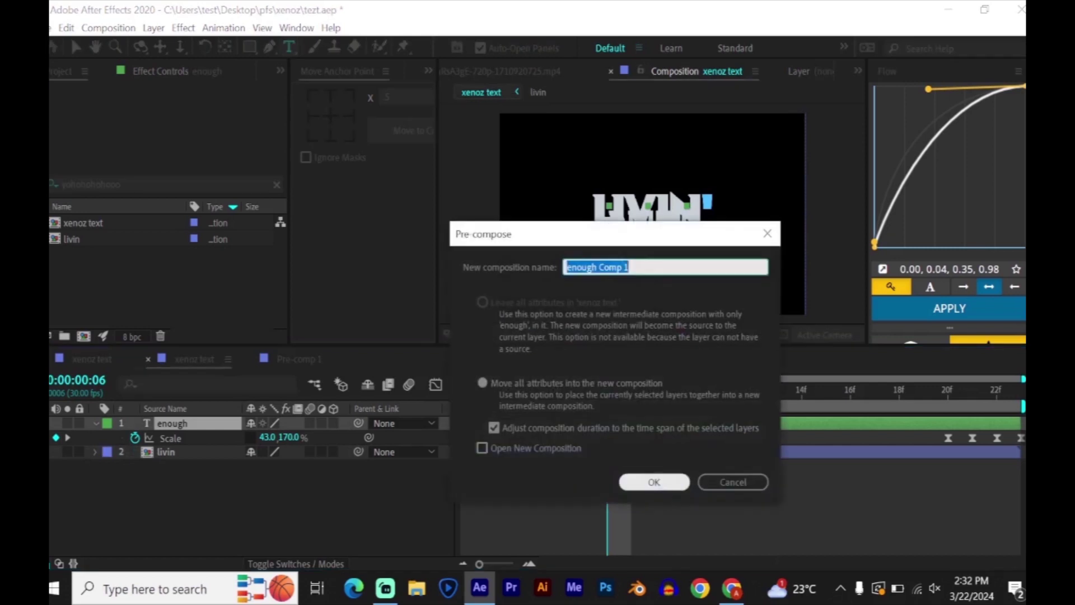
text(enough)
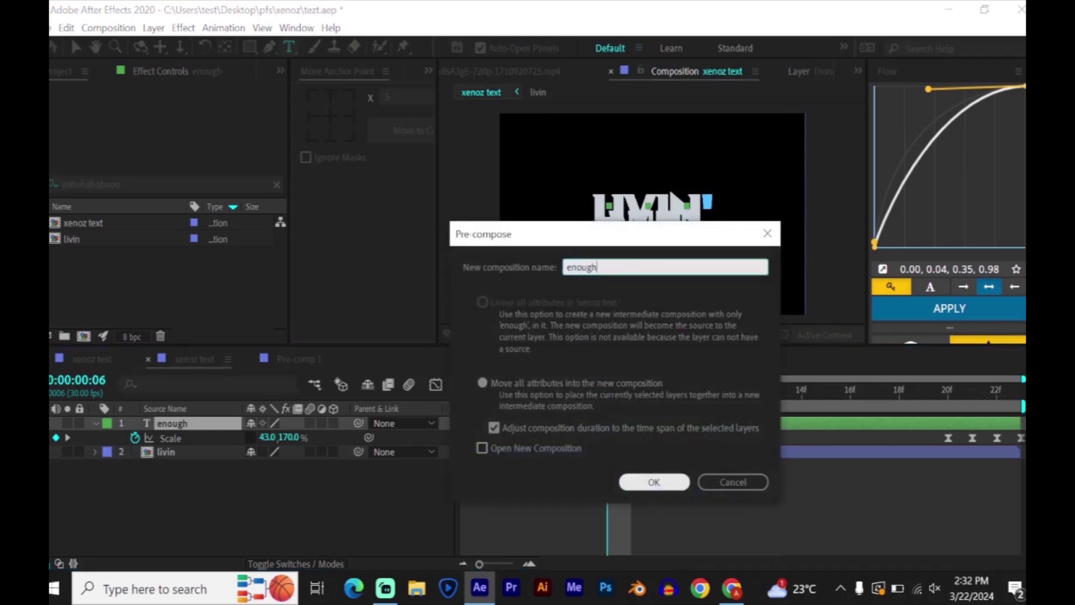
key(Return)
Step: Apply the Warp effect to the livin layer with the Squeeze style and keyframe its Bend at 100 on frame 0
key(ctrl+space)
text(warp)
key(Down)
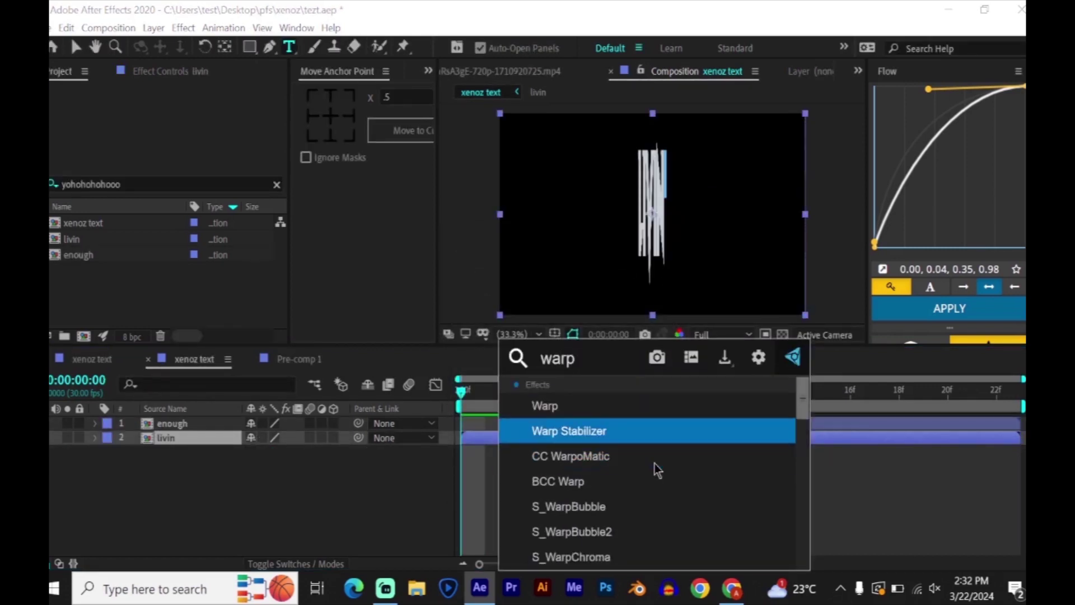
key(Up)
key(Return)
click(213, 123)
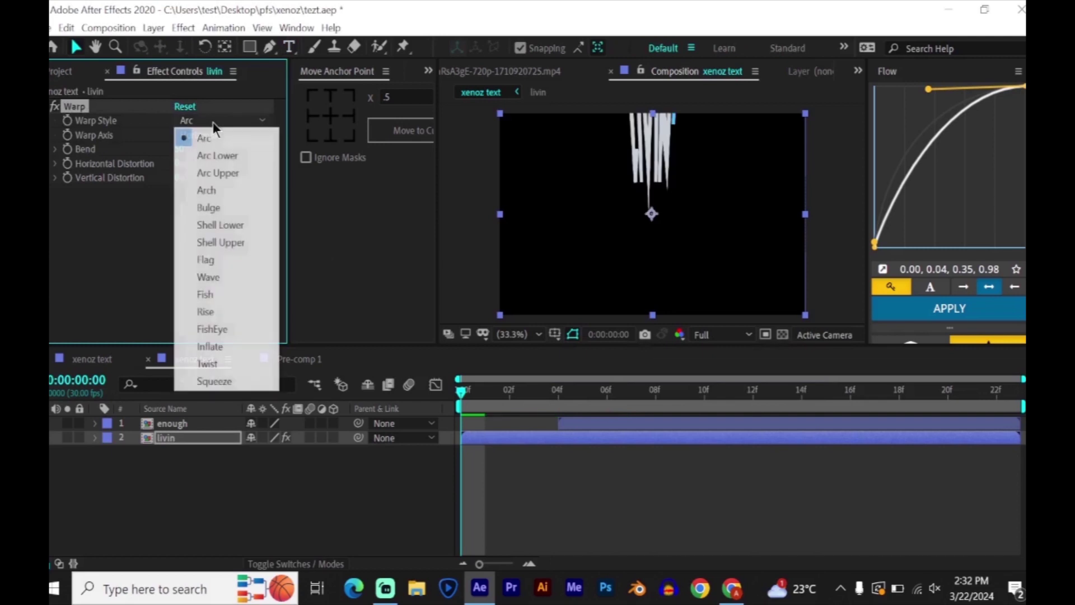
click(224, 382)
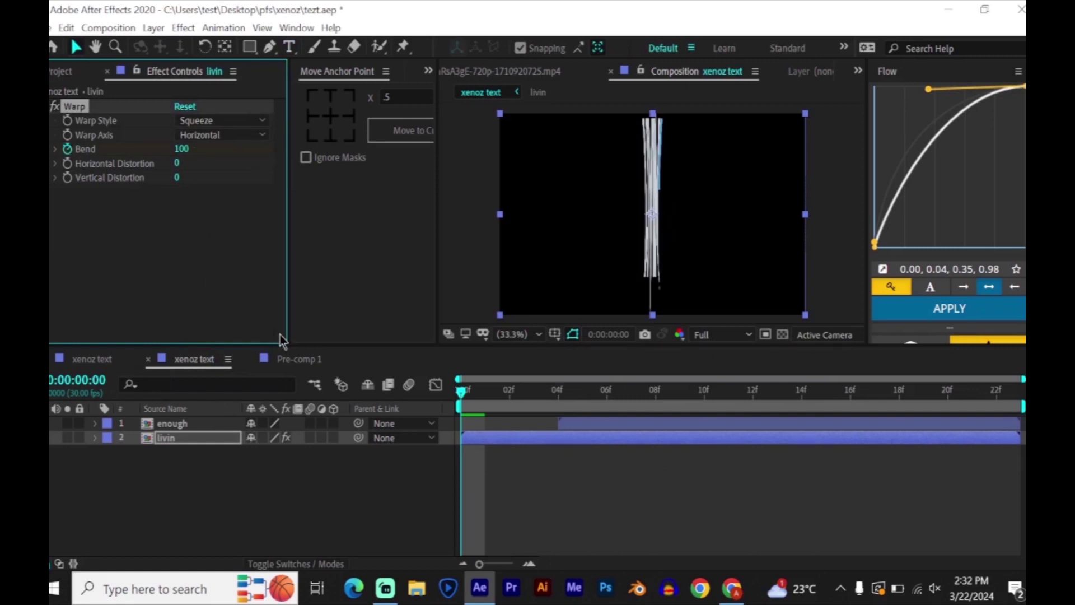
Step: Keyframe the livin layer's Warp Bend to 0 near the end and move that keyframe to frame 23
key(u)
drag(590, 386, 997, 391)
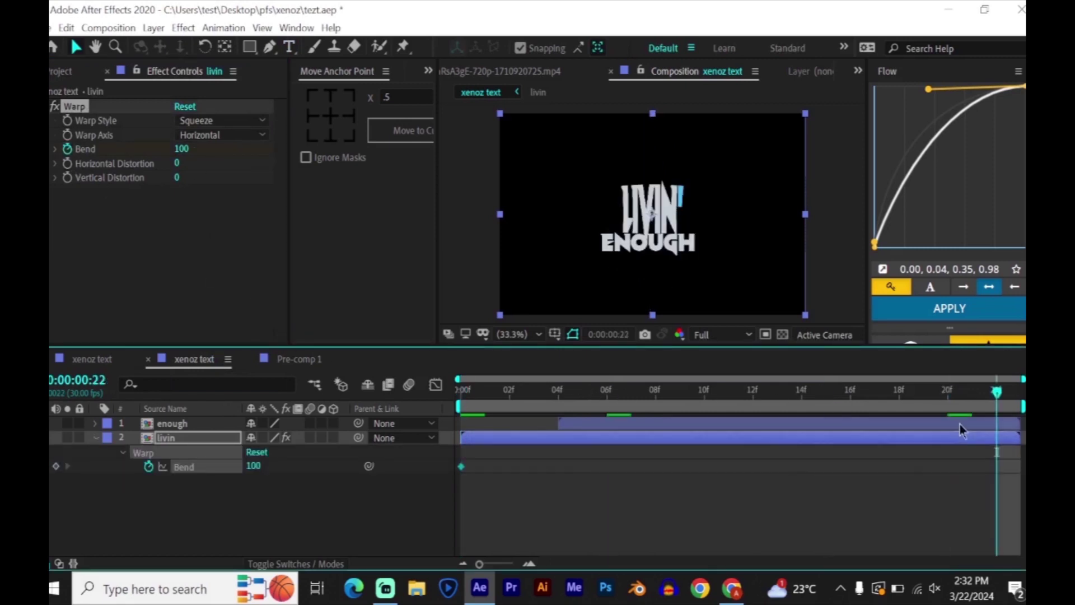
click(258, 468)
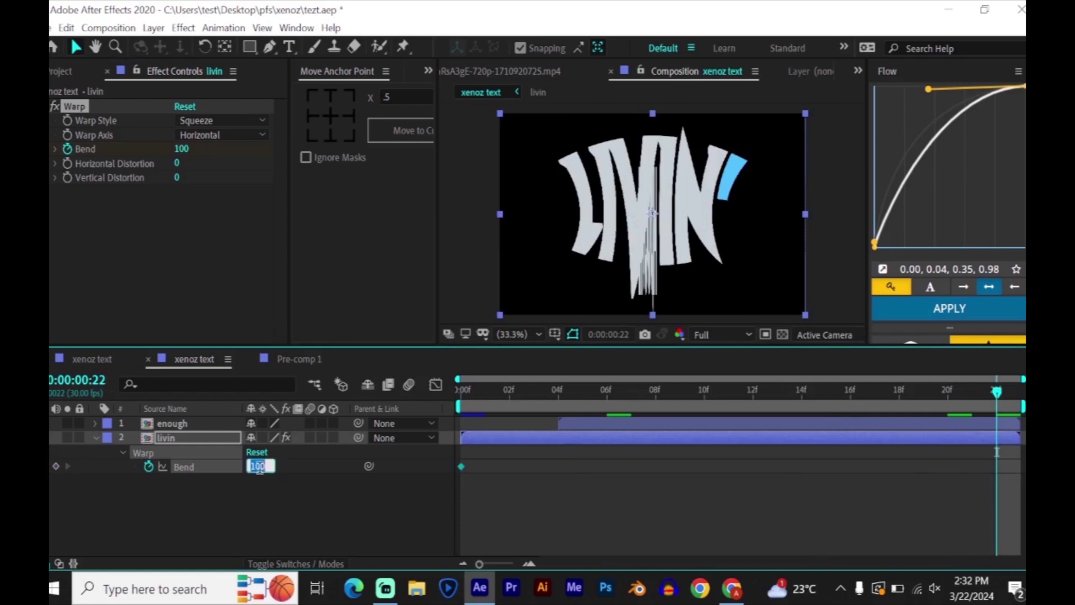
text(0)
key(Return)
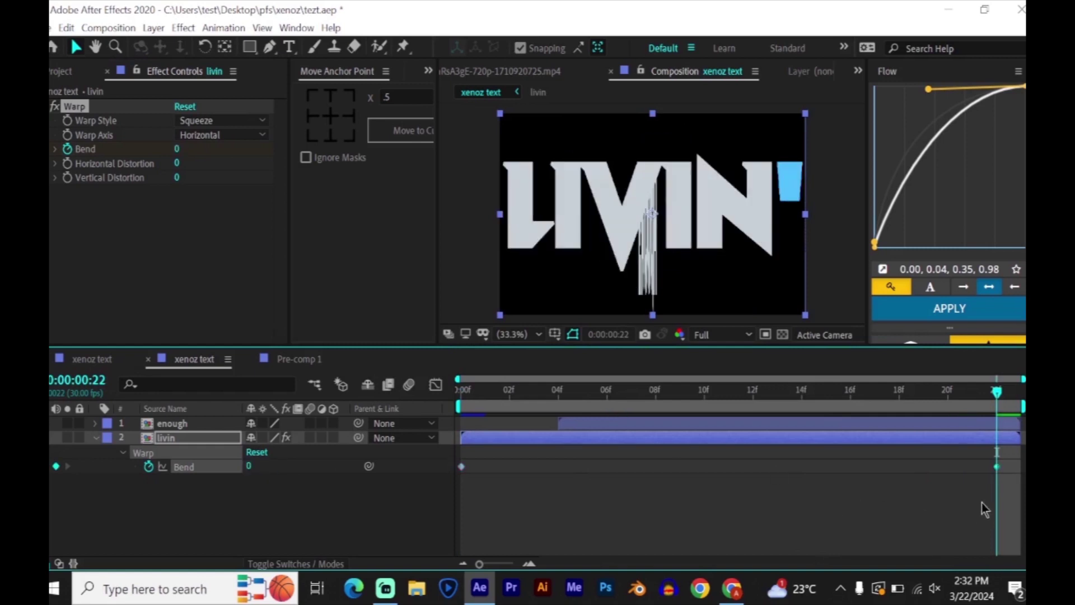
drag(1011, 467, 1021, 468)
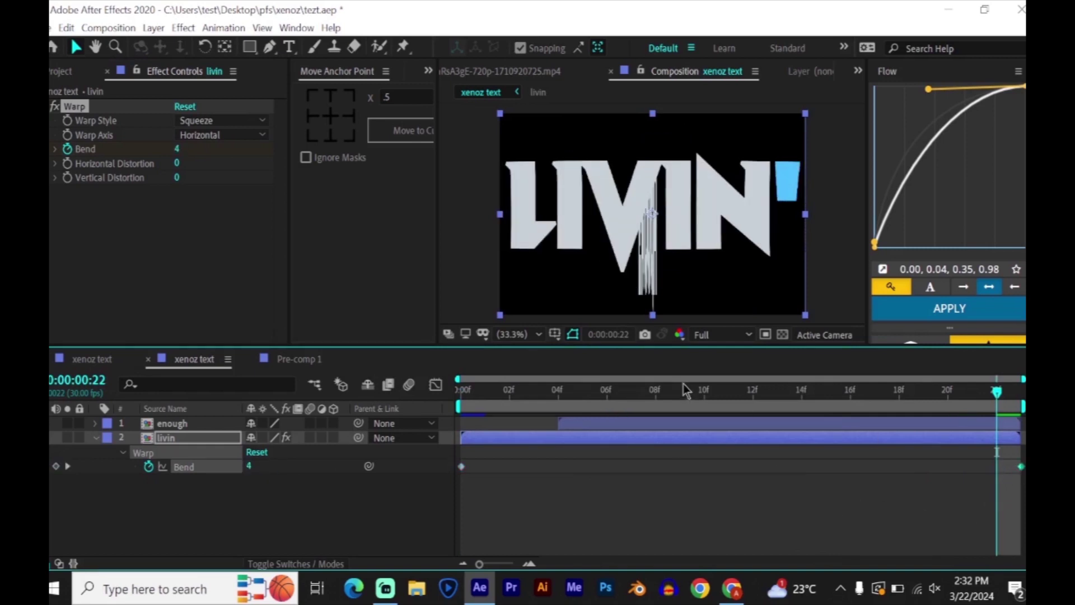
click(652, 399)
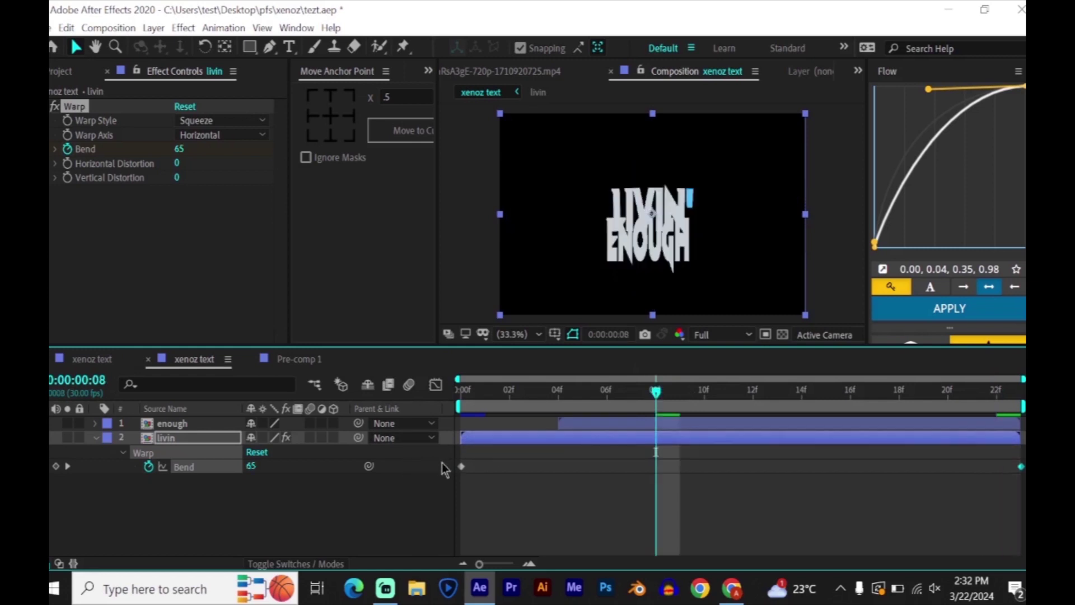
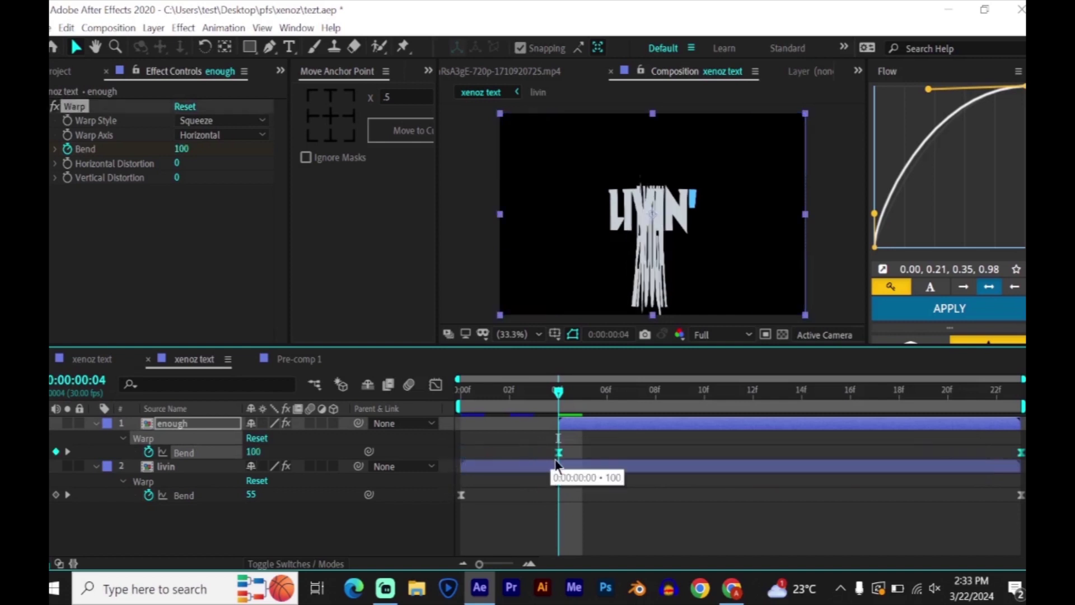
Step: Apply the 0.00, 0.21, 0.35, 0.98 Flow curve to the enough layer's Bend keyframes and preview the animation
click(621, 497)
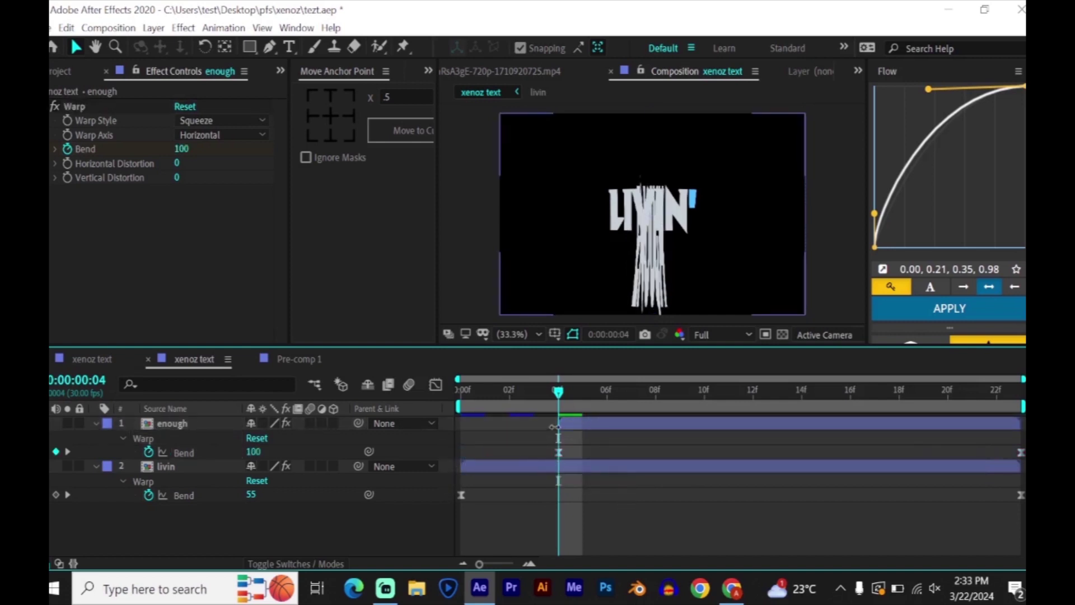
click(190, 454)
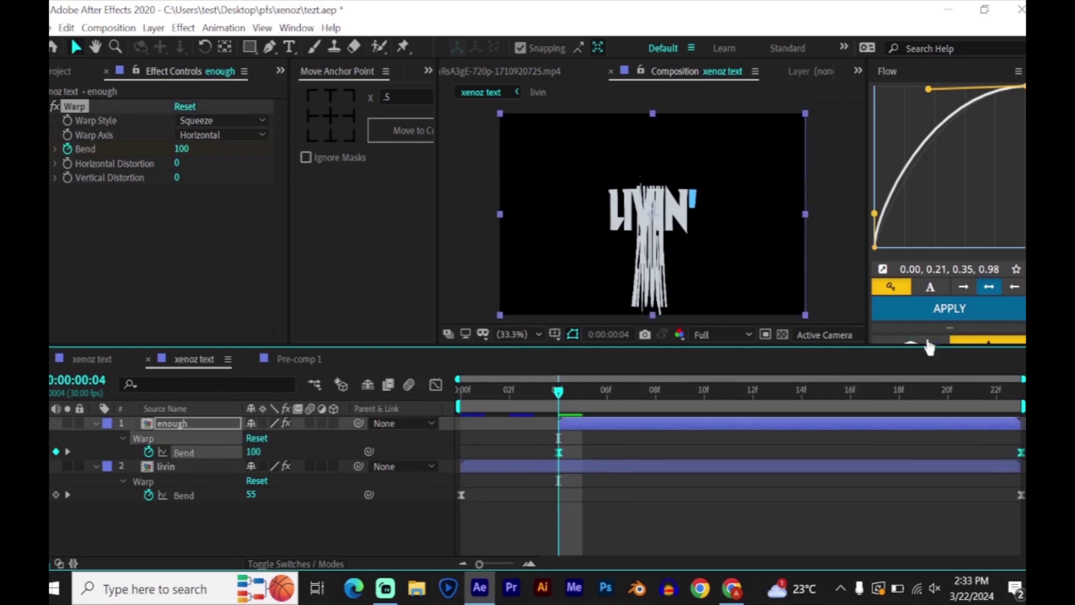
click(968, 319)
click(767, 439)
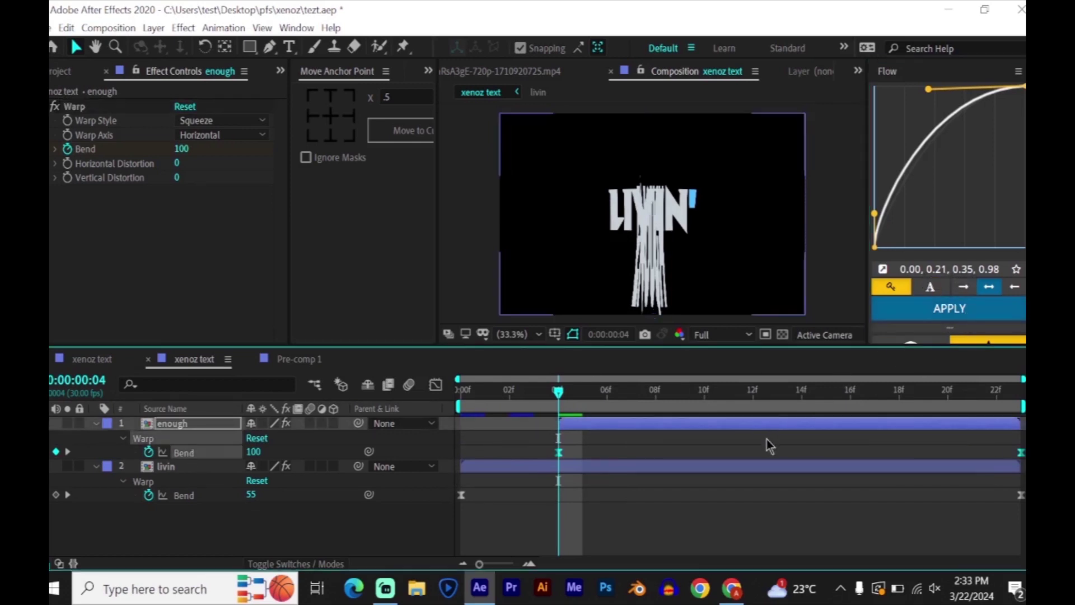
key(u)
key(space)
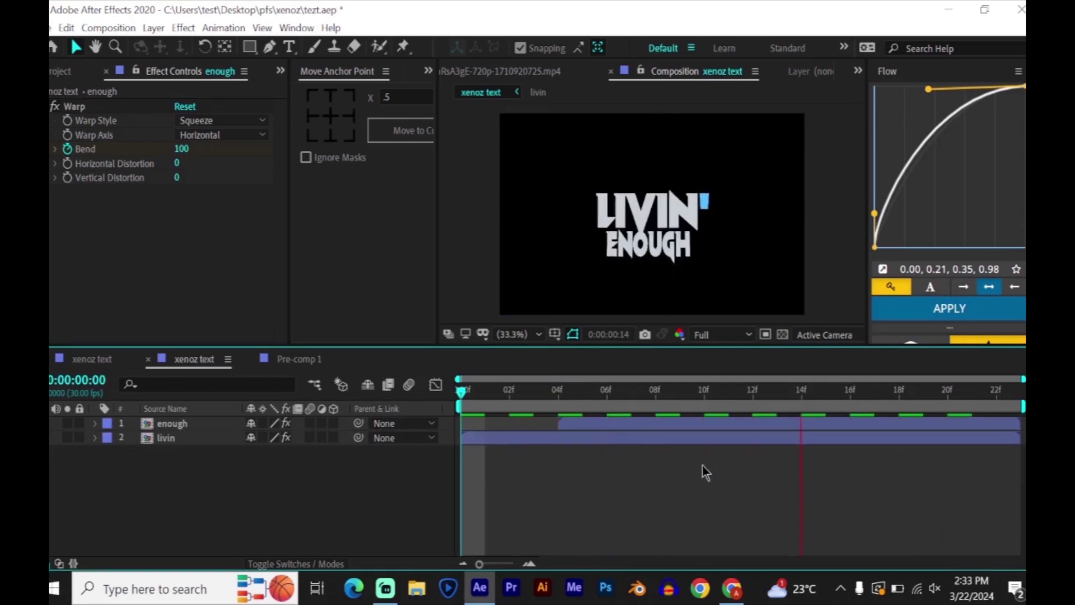
key(space)
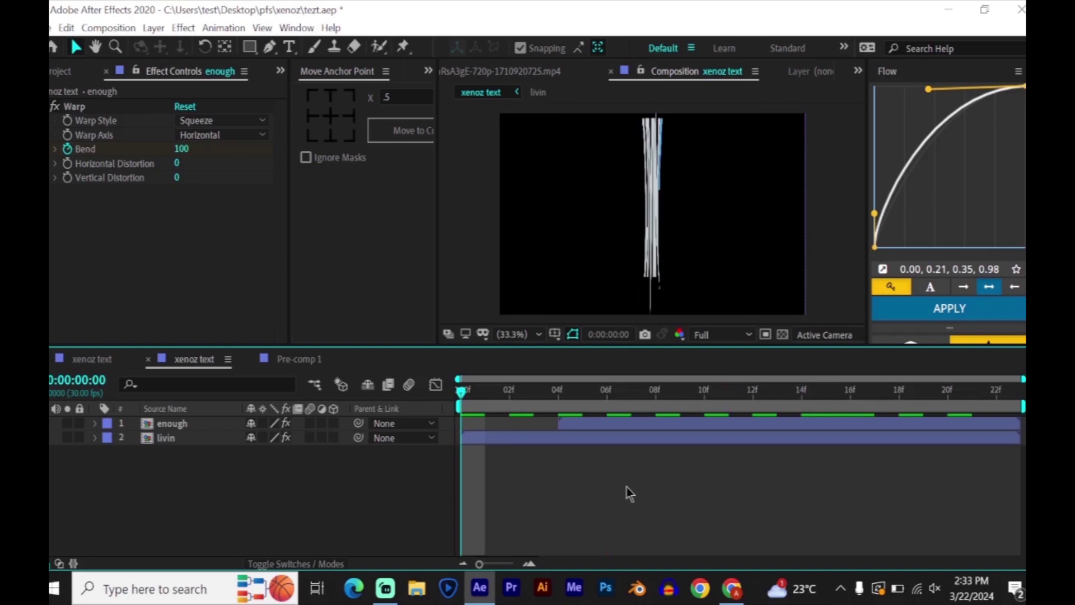
Step: Add an adjustment layer above both text compositions and apply the Turbulent Displace effect to it
key(ctrl+alt+y)
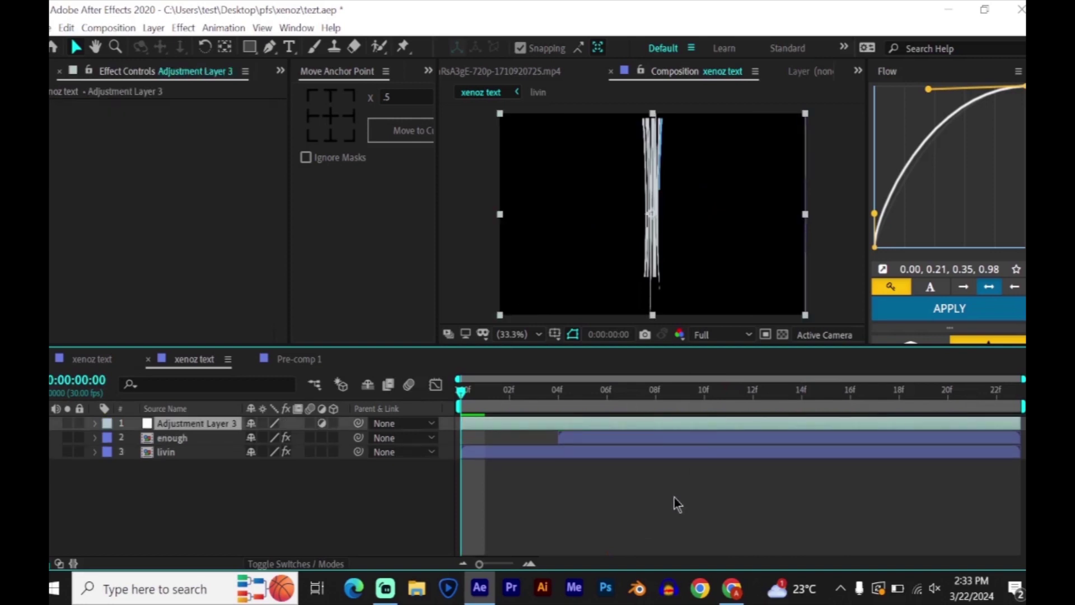
key(ctrl+space)
text(turb)
key(Up)
key(Up)
key(Up)
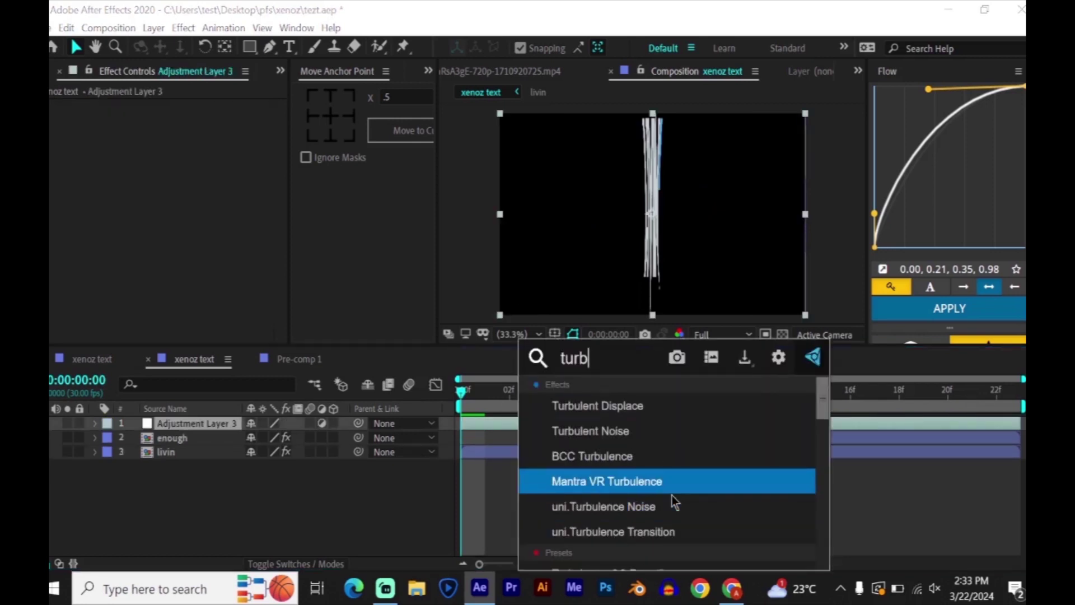
key(Up)
key(Return)
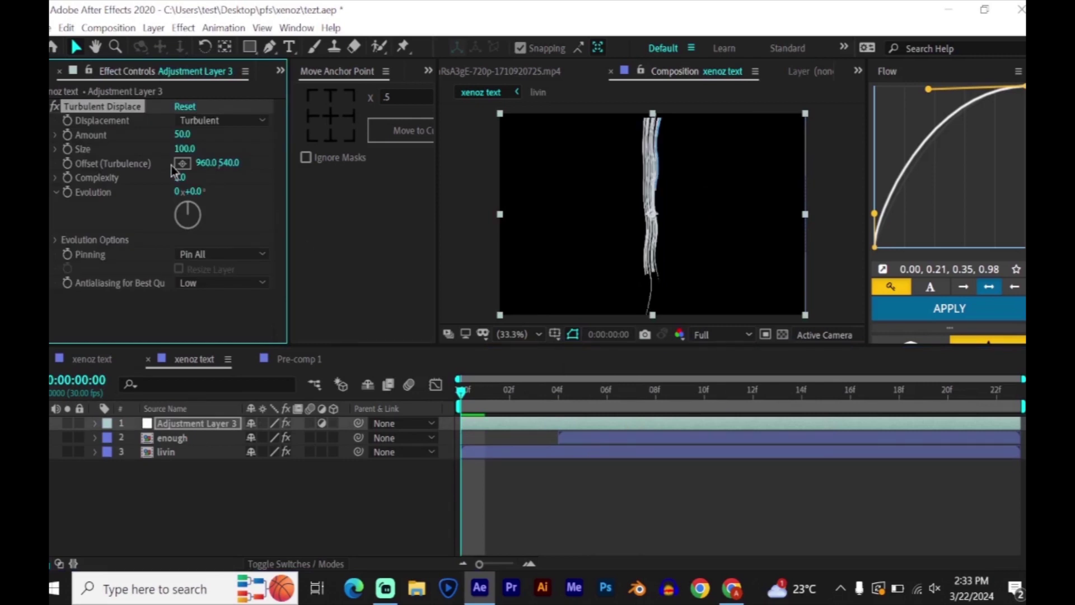
Step: Set the Turbulent Displace size to 140 on the adjustment layer
click(184, 149)
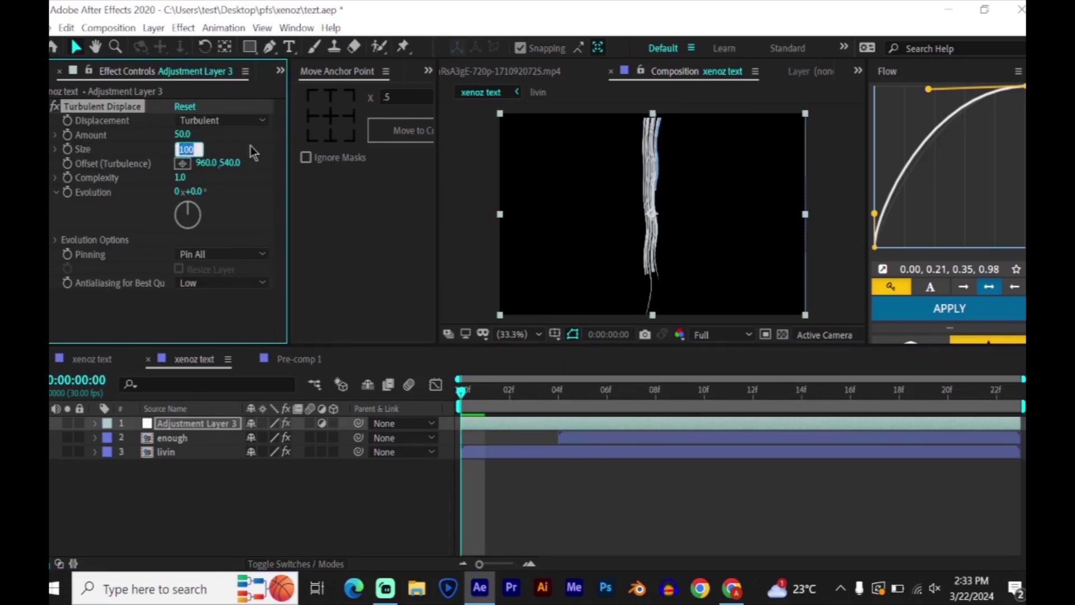
text(1)
key(Return)
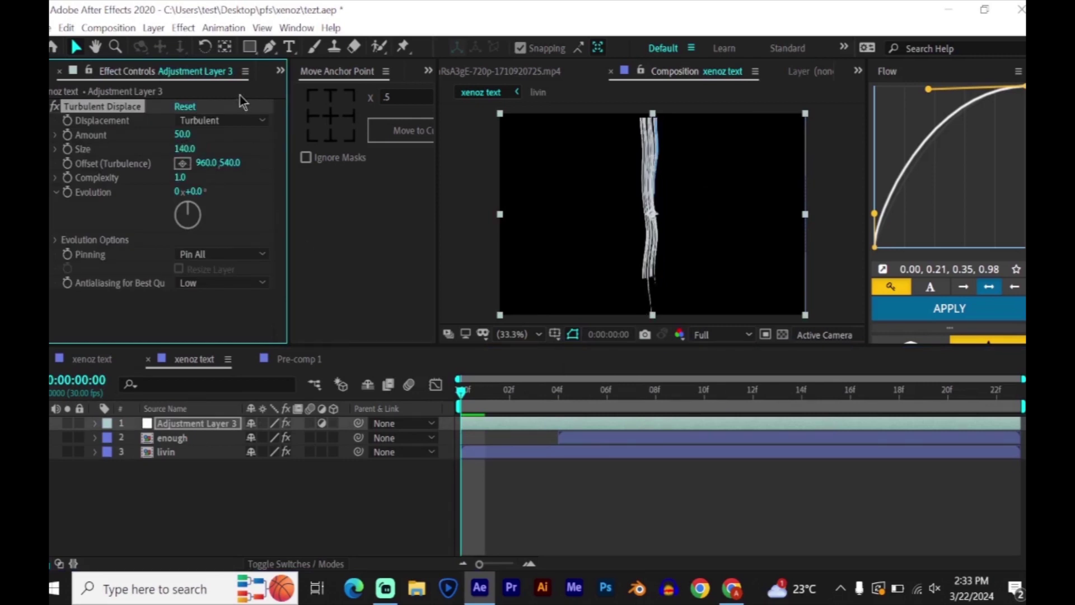
Step: Set the Turbulent Displace amount to 40 and start keyframing both Amount and Size at frame 0 on the adjustment layer
click(184, 134)
text(40)
key(Return)
click(67, 135)
click(67, 149)
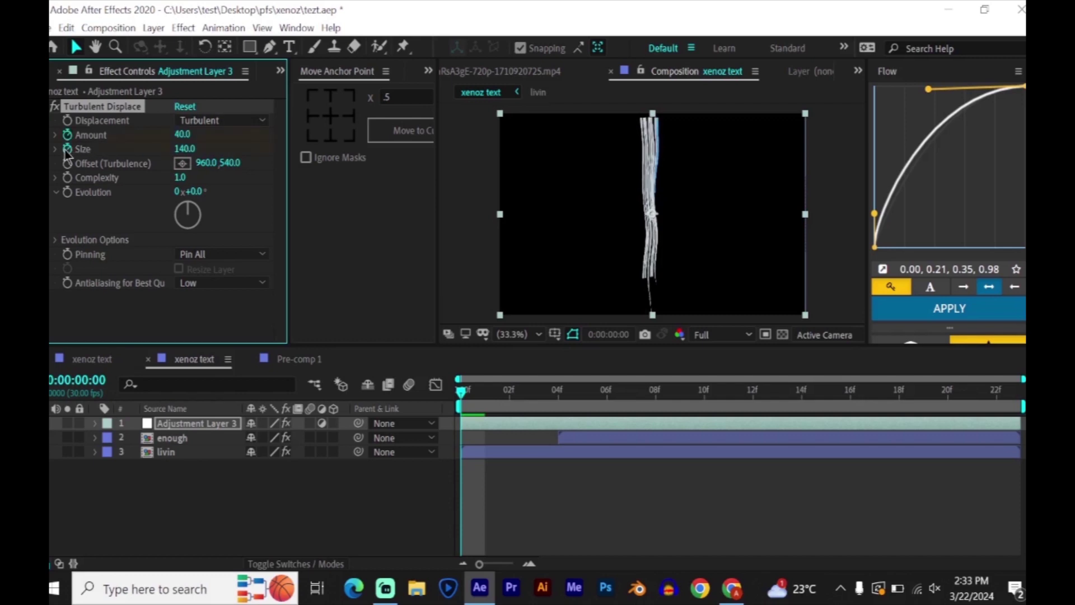
key(u)
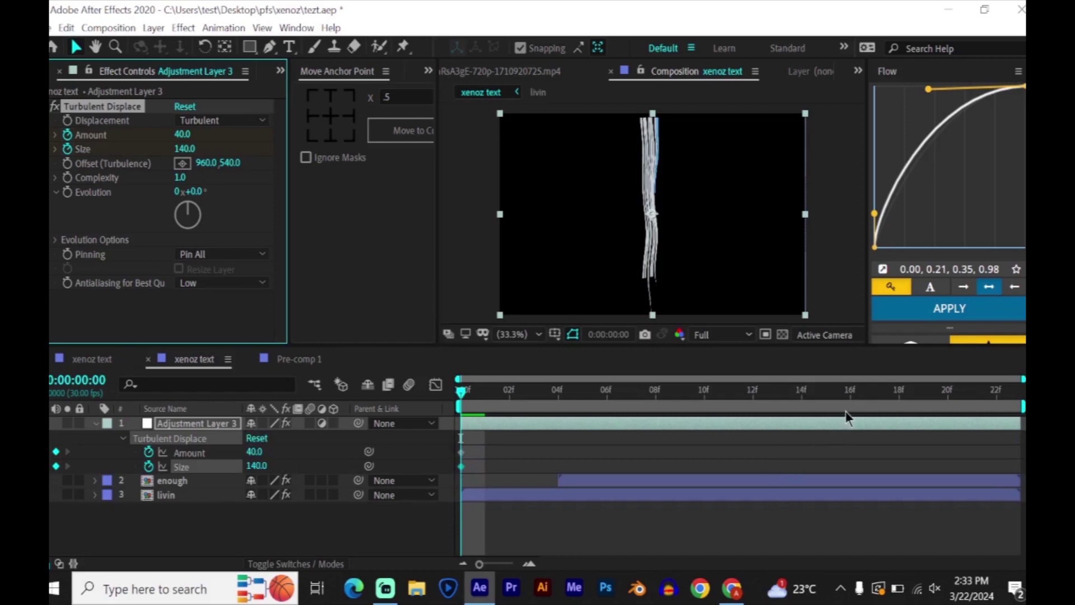
Step: Keyframe the Turbulent Displace Size to 60 and Amount to 0 near the end, and move both keyframes to frame 23
key(space)
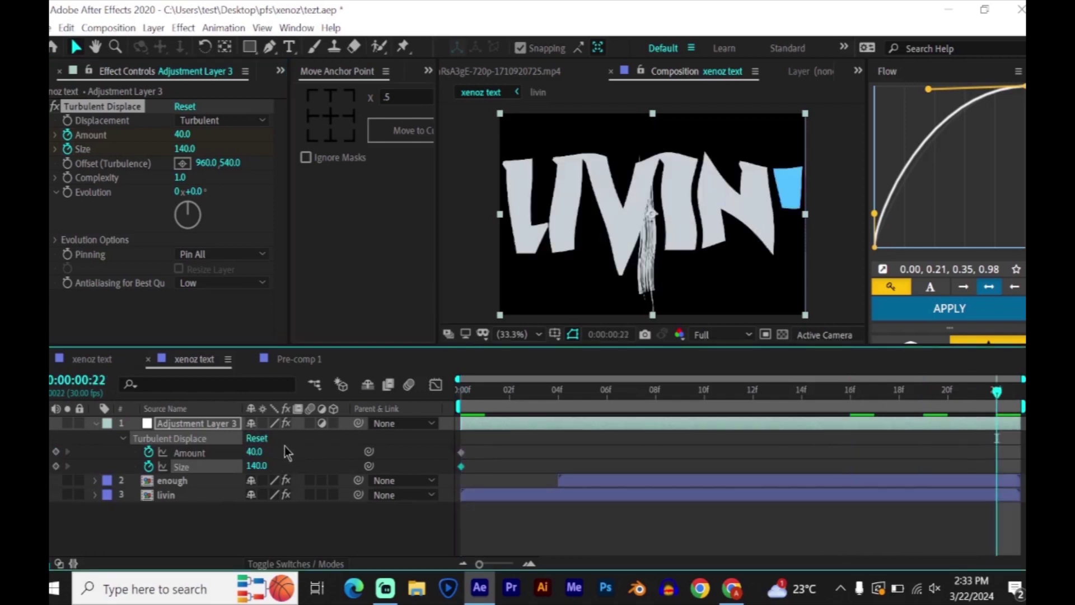
click(258, 465)
key(Return)
click(254, 451)
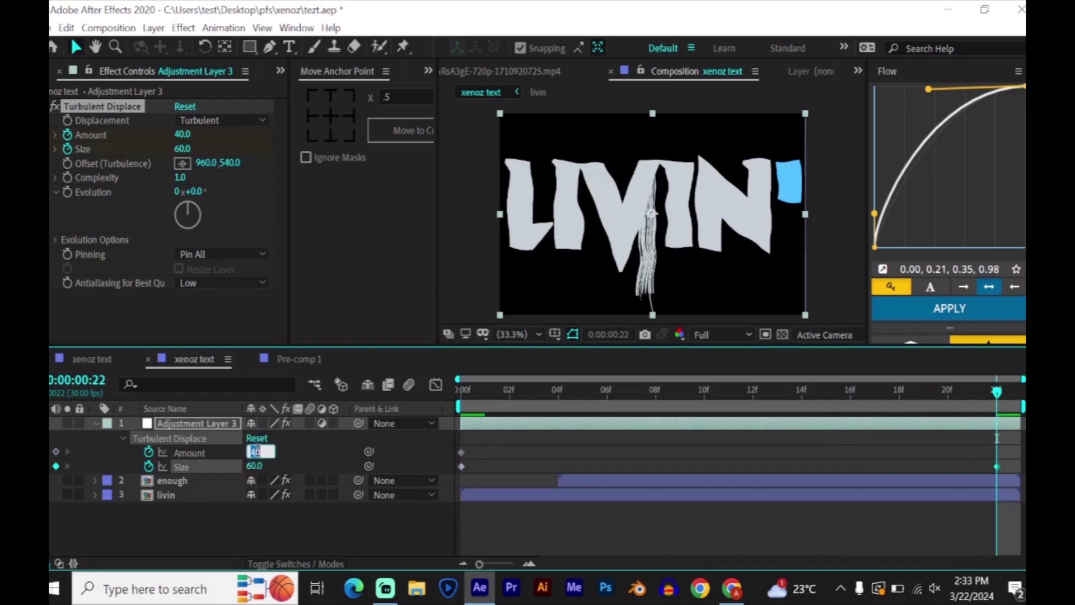
key(Return)
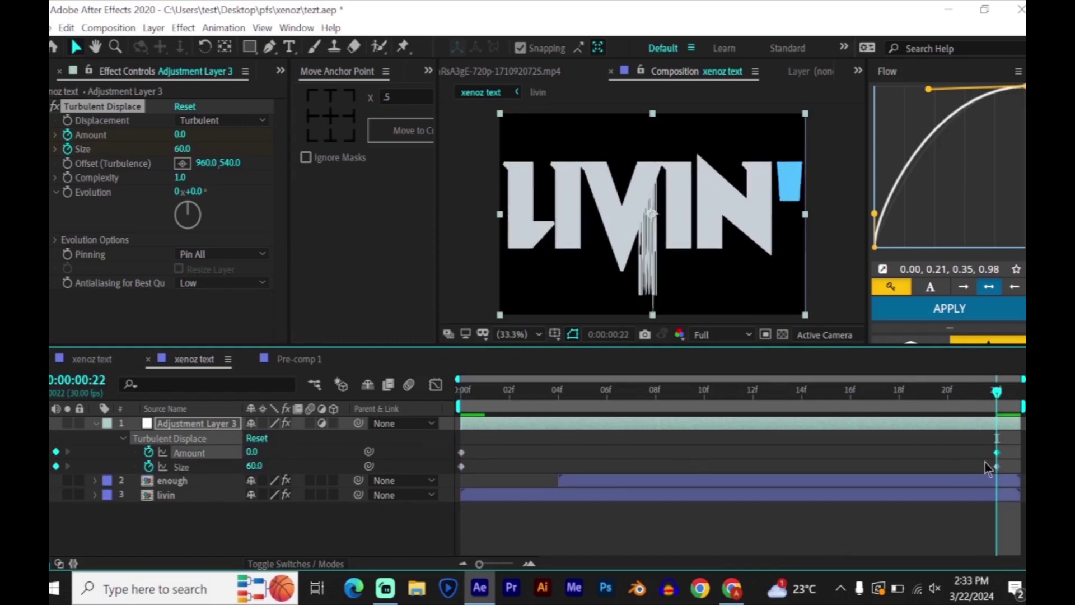
drag(985, 462, 1019, 469)
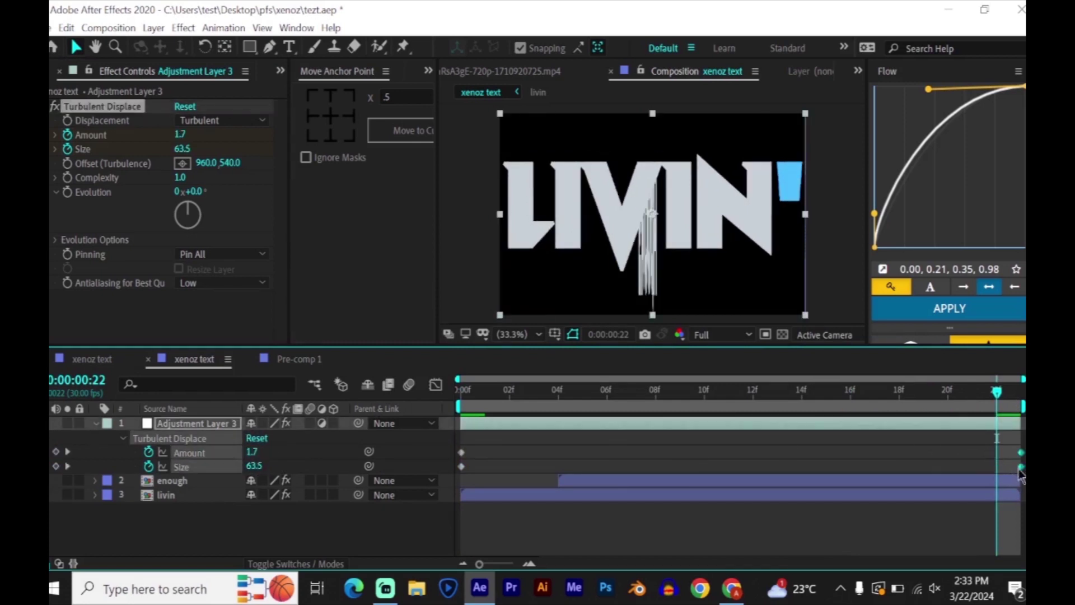
Step: Apply Easy Ease to all of the adjustment layer's Amount and Size keyframes and preview the animation from the start
click(586, 395)
click(730, 454)
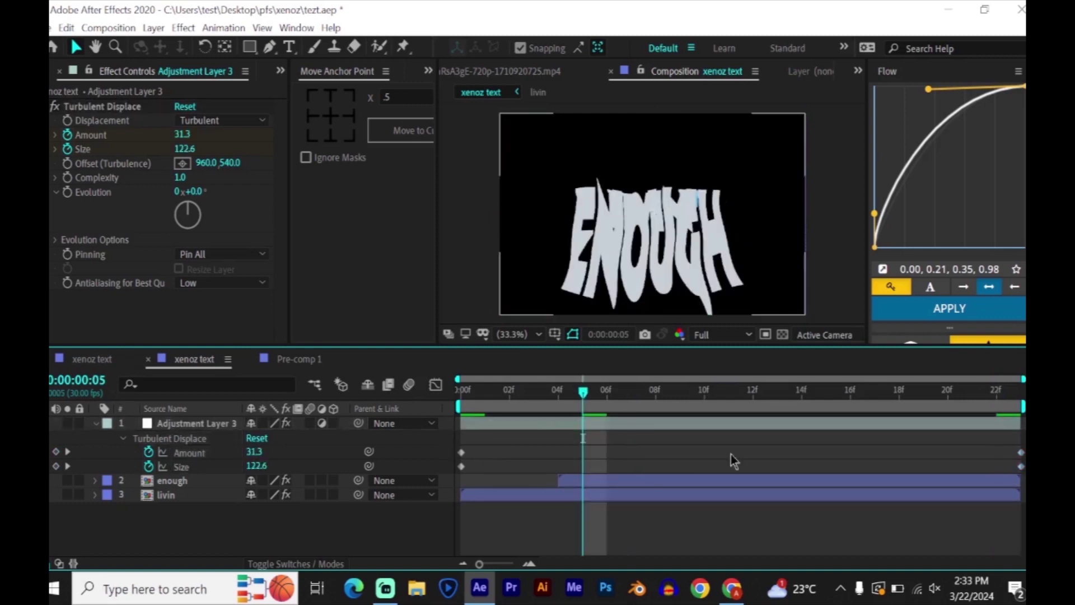
drag(456, 446, 1025, 483)
key(F9)
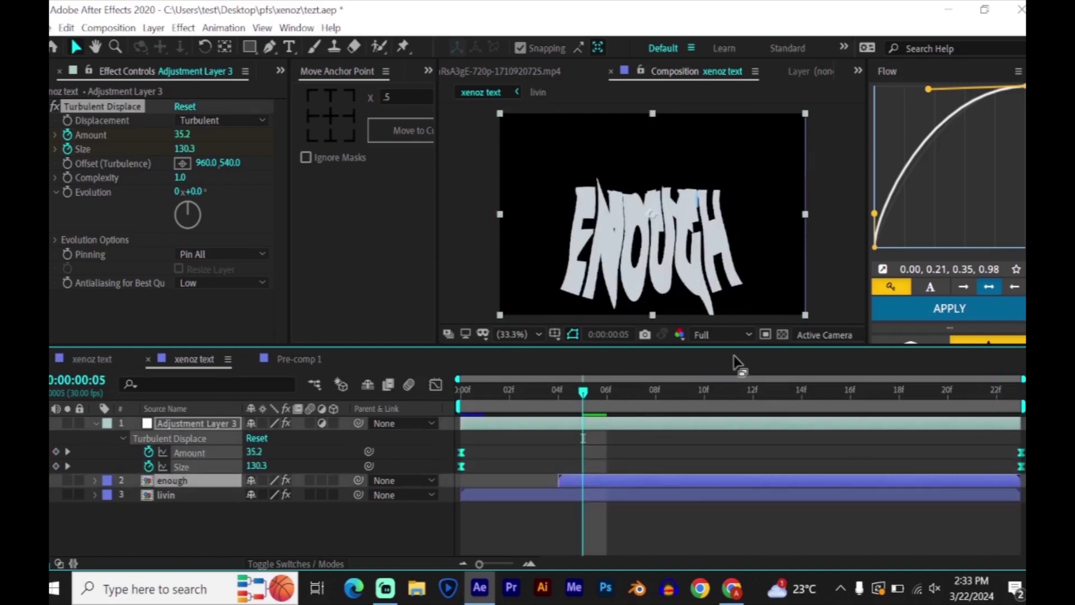
key(Home)
click(505, 456)
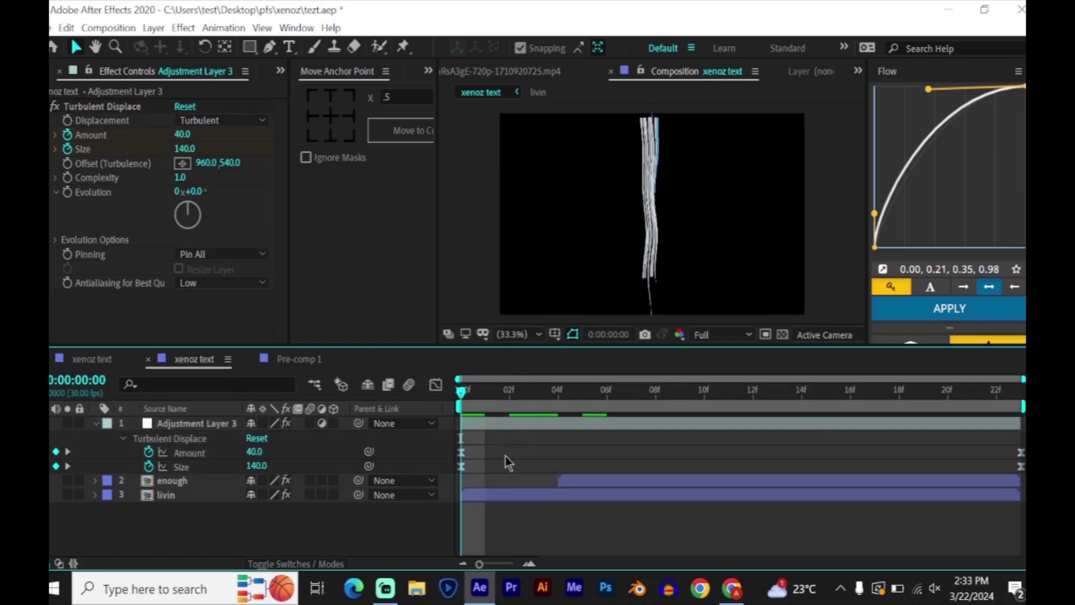
key(space)
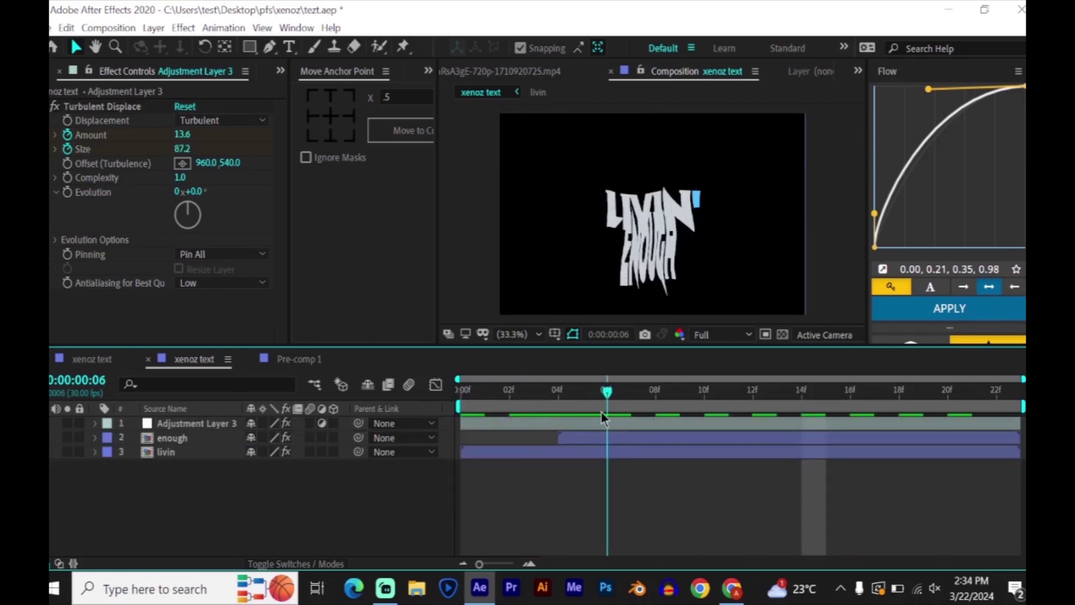
Step: Open the livin composition and add an adjustment layer above its text layer
drag(601, 411, 563, 422)
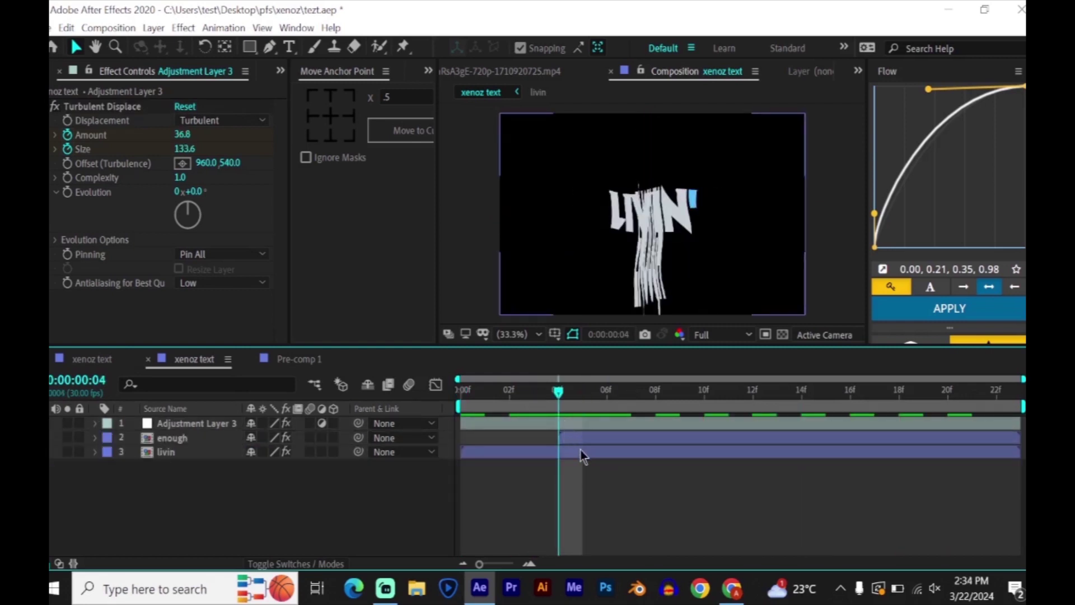
click(579, 453)
double_click(579, 452)
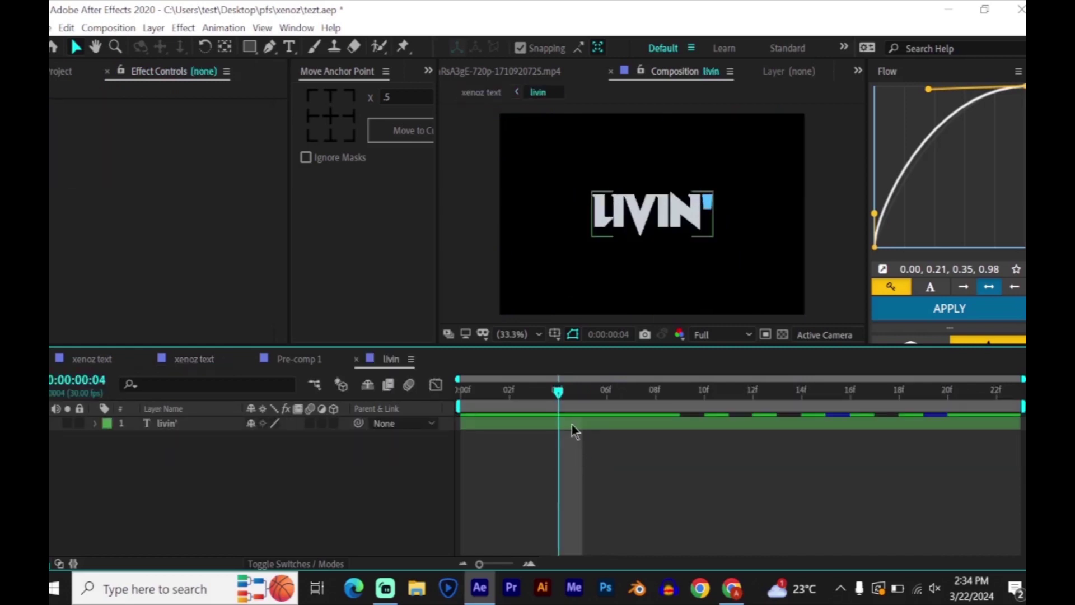
click(572, 424)
key(ctrl+alt+y)
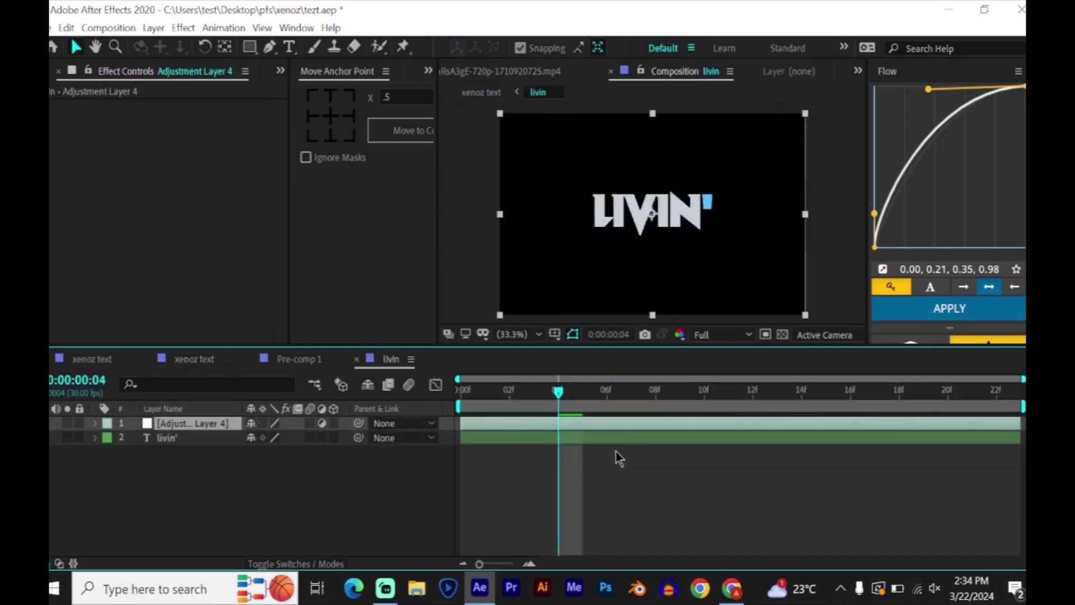
Step: Trim the new adjustment layer to the single frame at frame 5 and apply the Wave Warp effect to it
key(space)
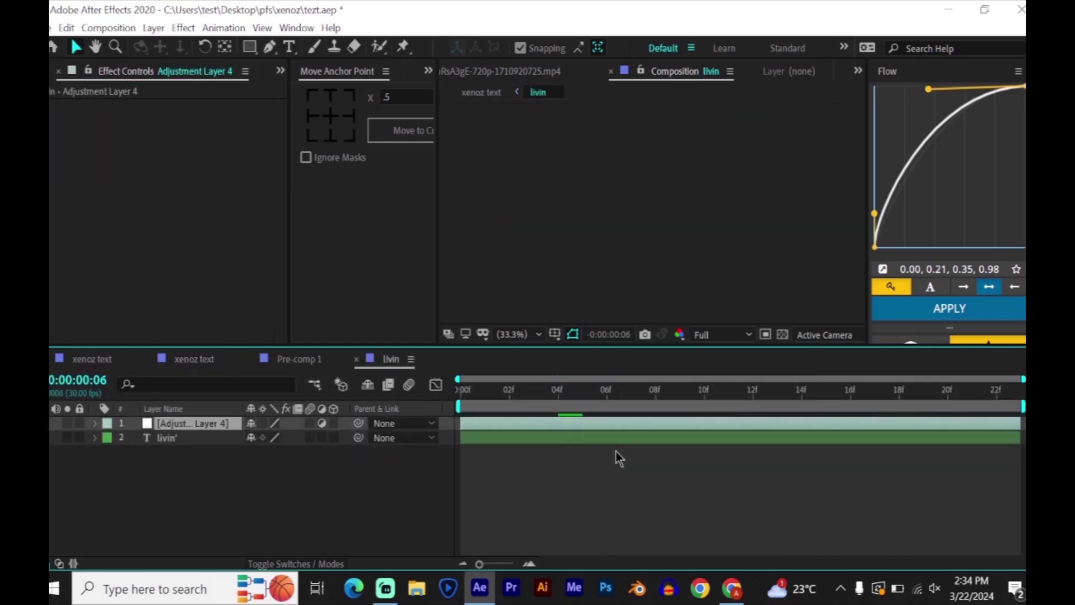
click(580, 403)
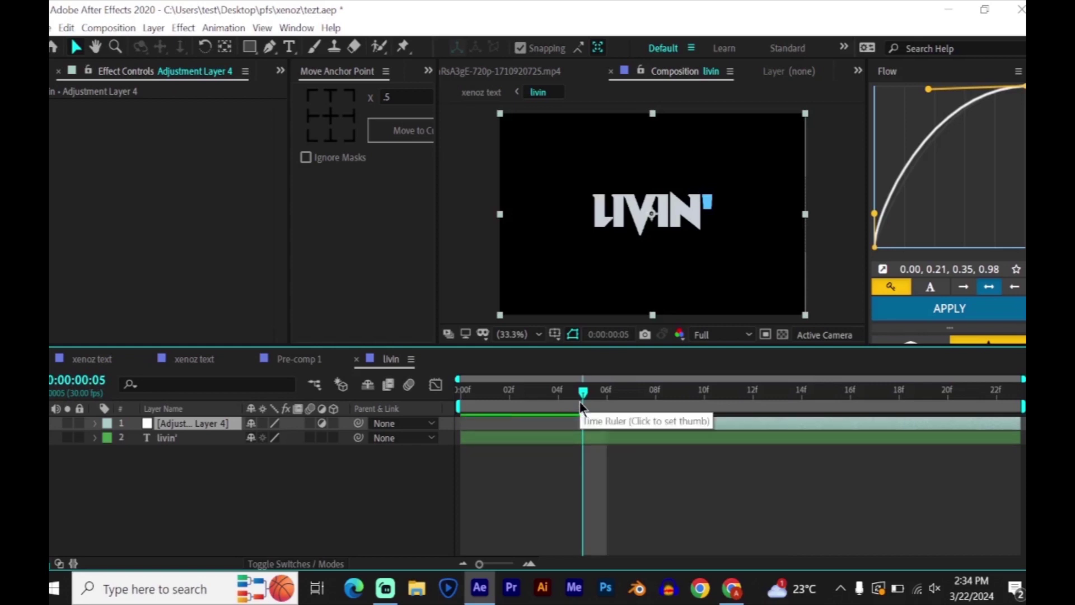
key(alt+bracketright)
key(ctrl+space)
text(wav)
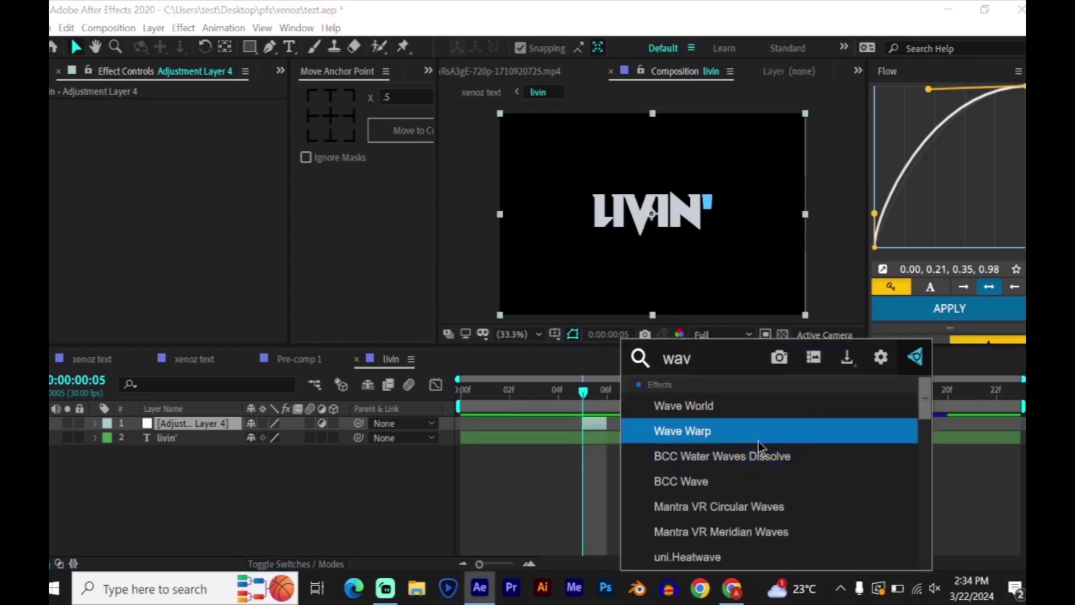
text(e)
key(Return)
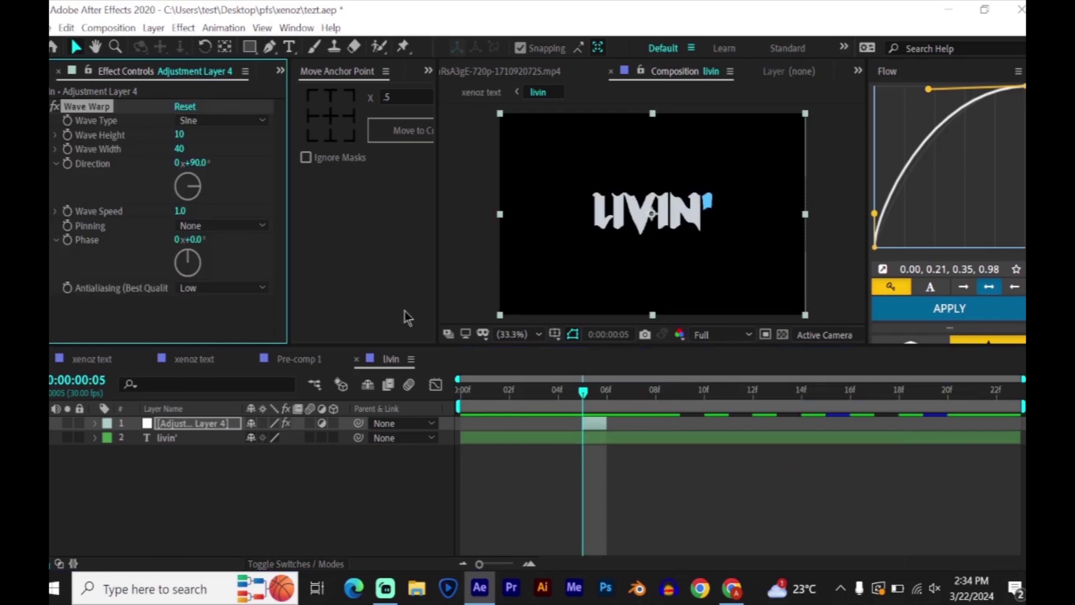
Step: Set Wave Warp to the Smooth Noise wave type with a wave height of 151 and a direction of 180 degrees
click(206, 122)
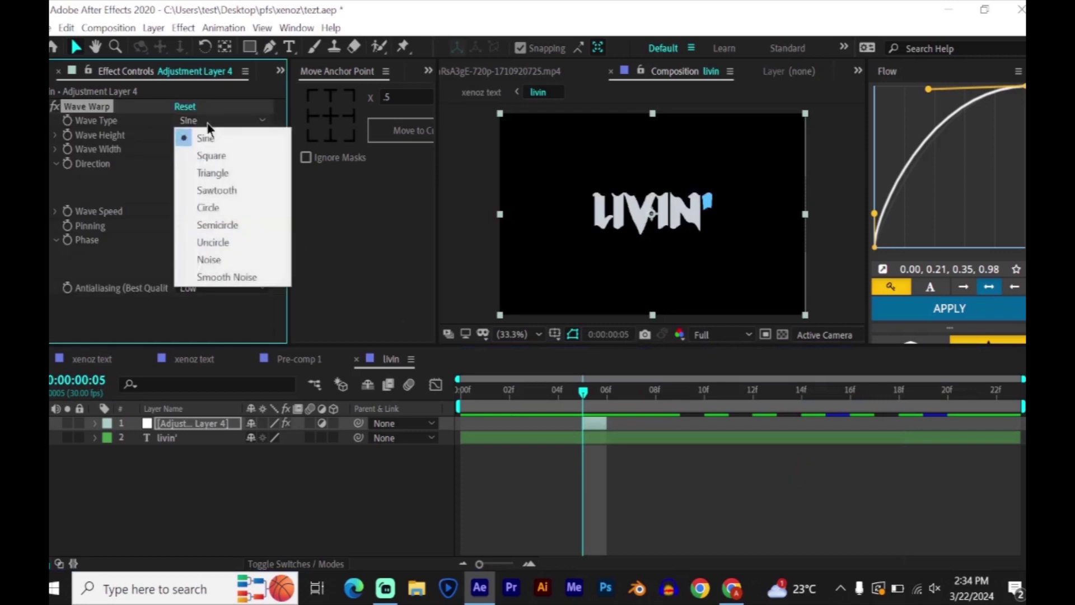
click(230, 273)
drag(178, 137, 287, 135)
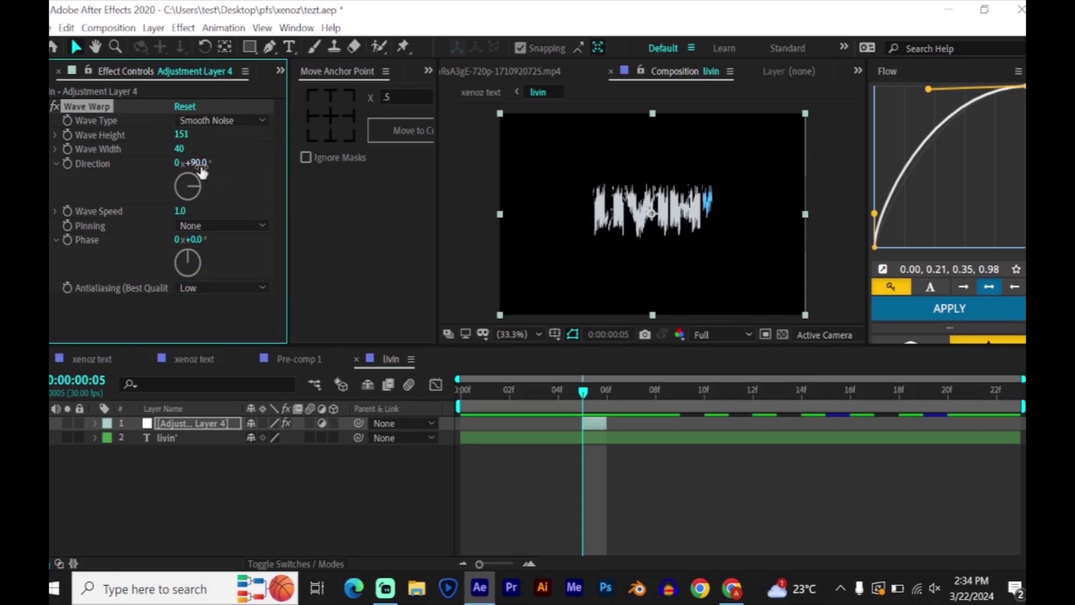
text(180)
key(Return)
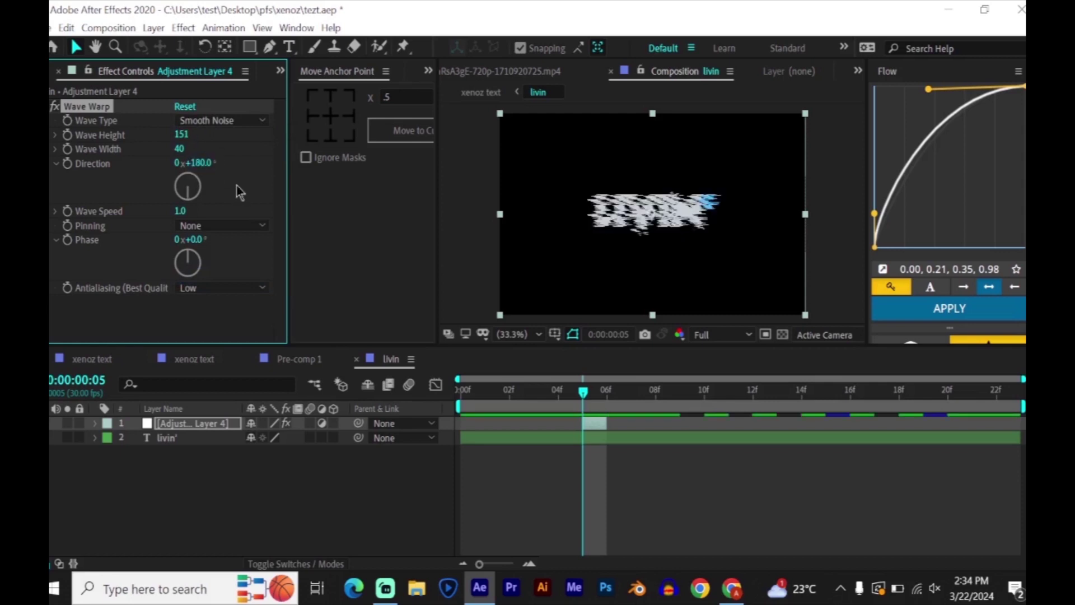
Step: Extend the Wave Warp adjustment layer at frame 5 to end at frame 7 and preview the livin composition
click(633, 492)
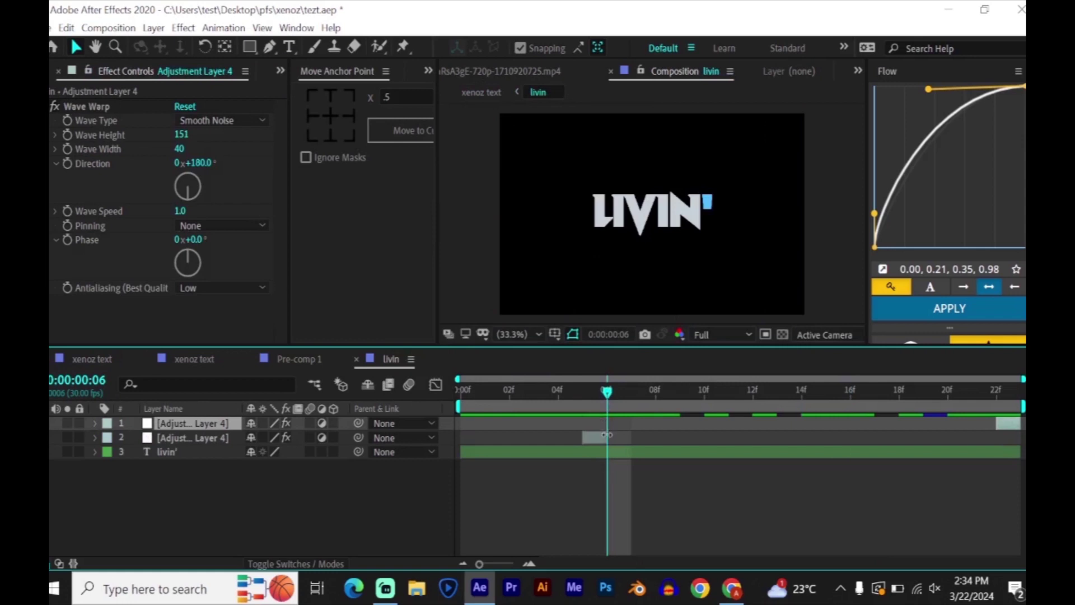
drag(606, 437, 625, 435)
drag(607, 392, 469, 418)
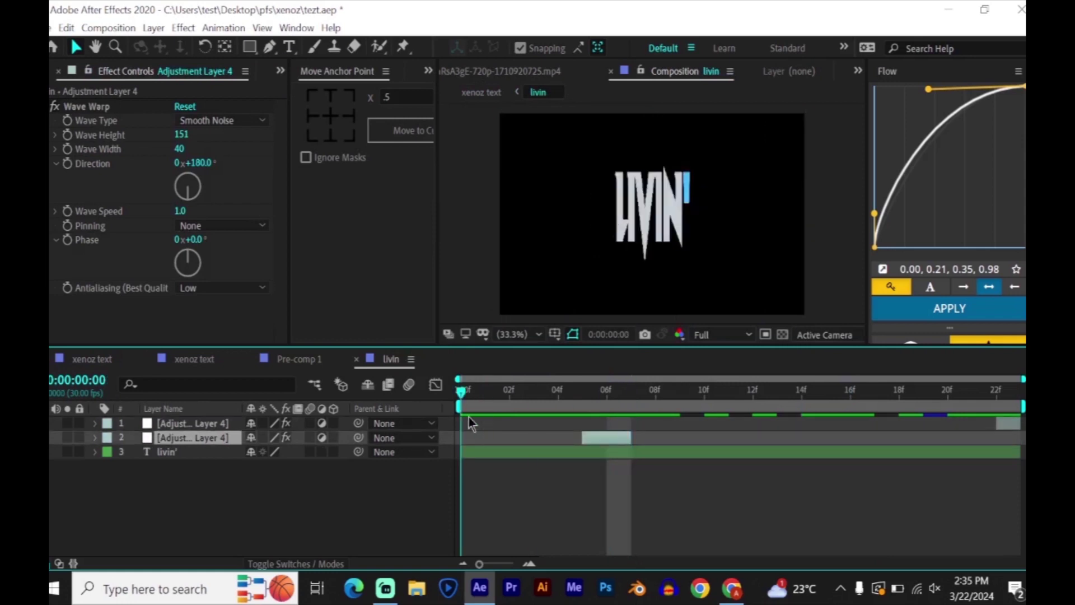
key(space)
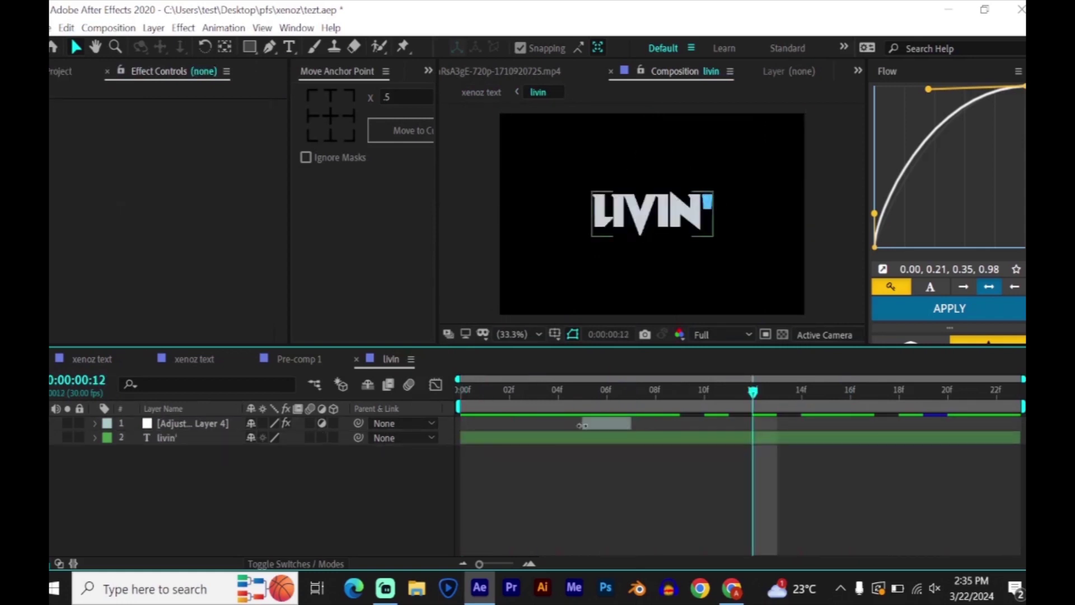
Step: Copy the Wave Warp adjustment layer into the enough composition and place it as a one-frame clip at frame 19
click(599, 426)
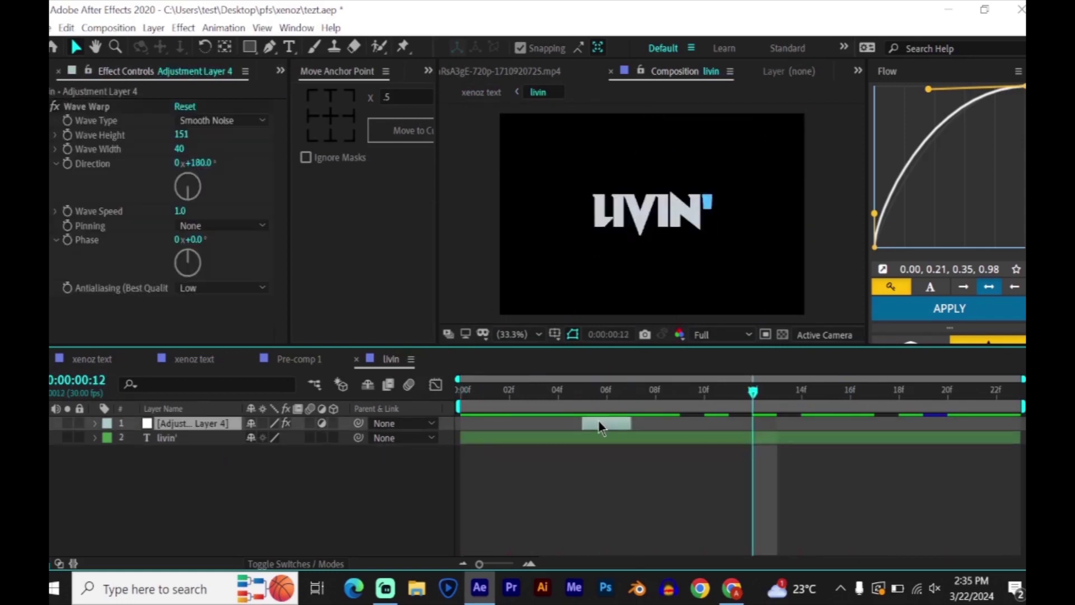
click(193, 359)
double_click(618, 439)
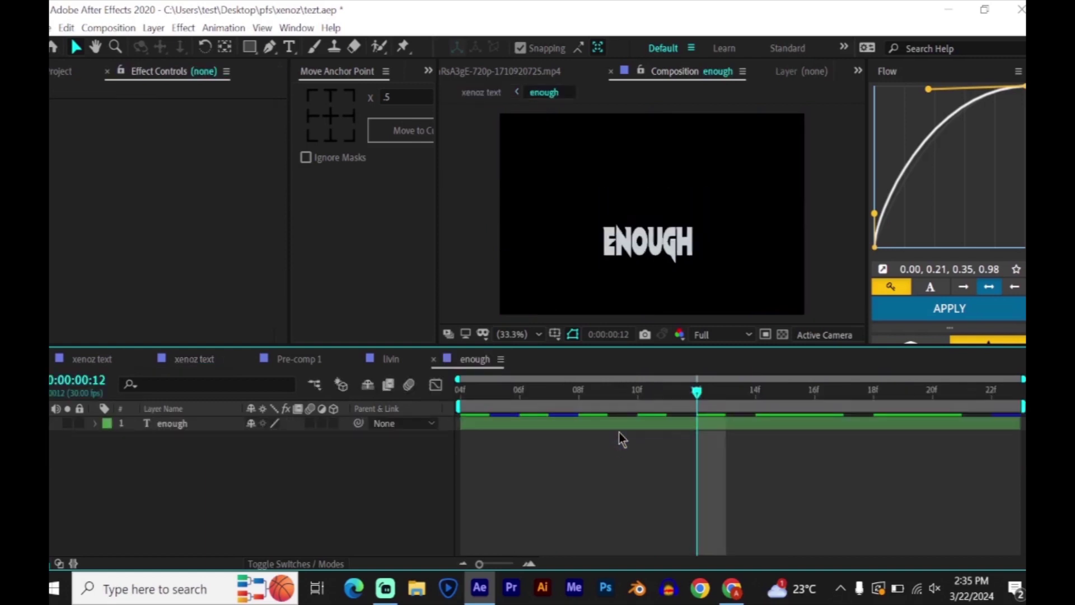
click(748, 397)
key(ctrl+v)
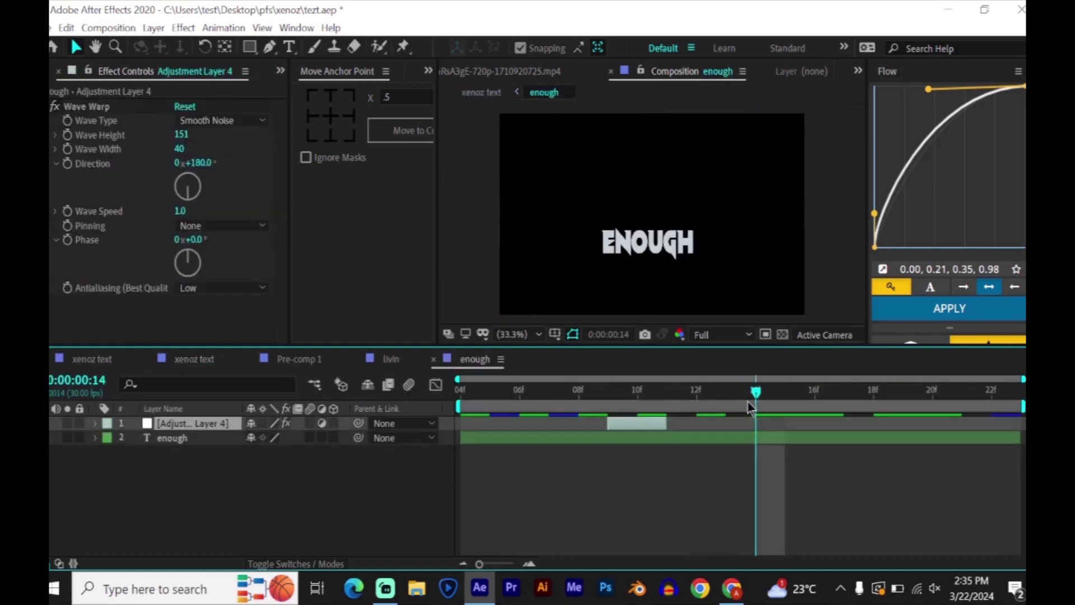
key(bracketleft)
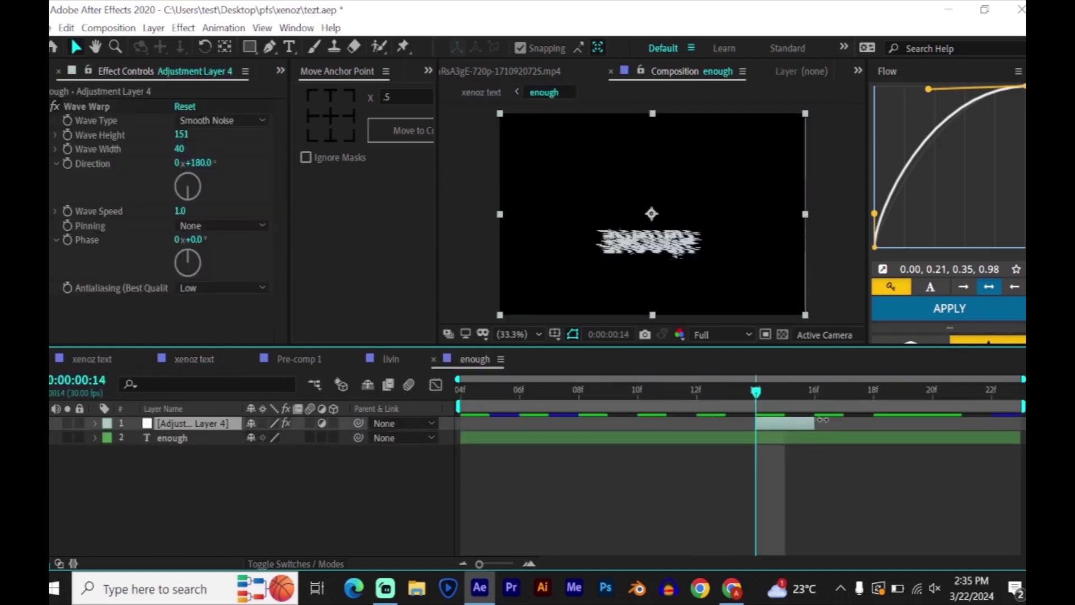
drag(767, 423, 932, 428)
Step: Paste a second Wave Warp adjustment layer starting at frame 8 in the enough composition and preview the result
click(579, 391)
key(ctrl+v)
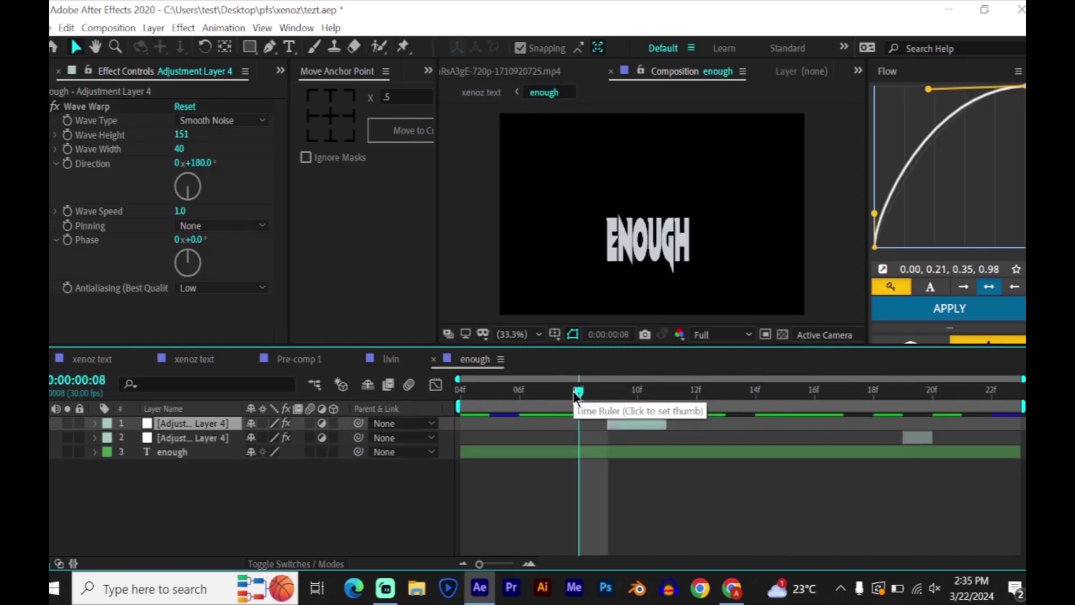
key(bracketleft)
click(583, 519)
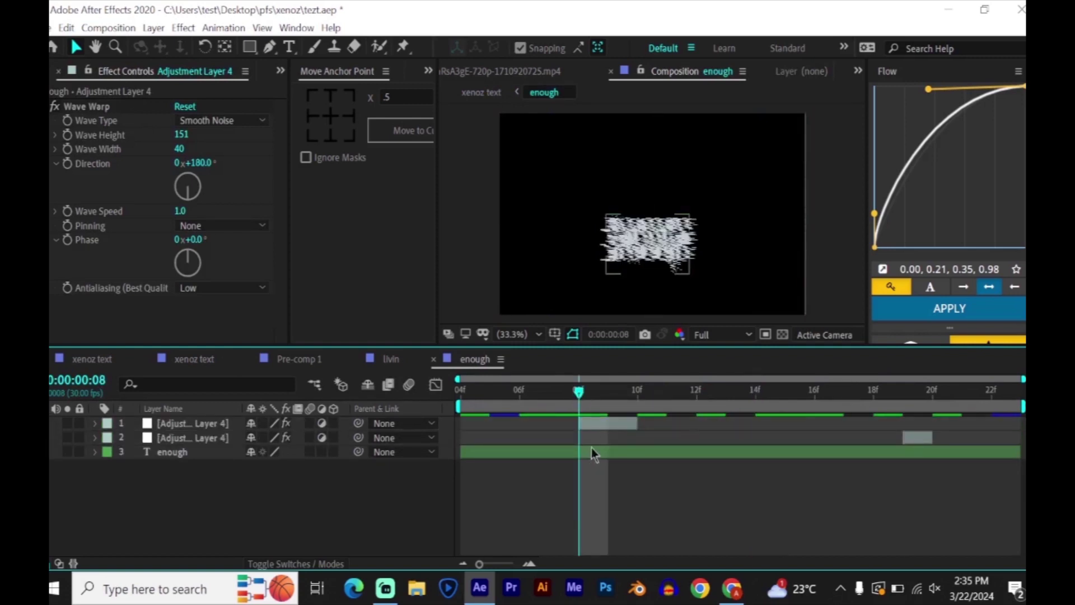
key(space)
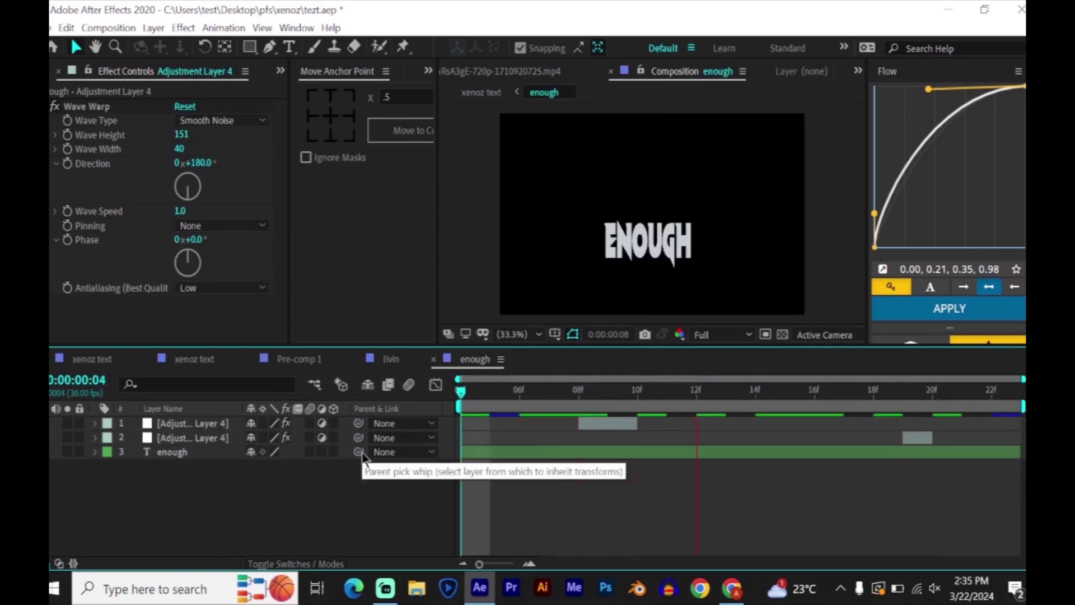
Step: Pre-compose the enough and livin layers of the xenoz text composition into a new composition named "all text"
right_click(641, 453)
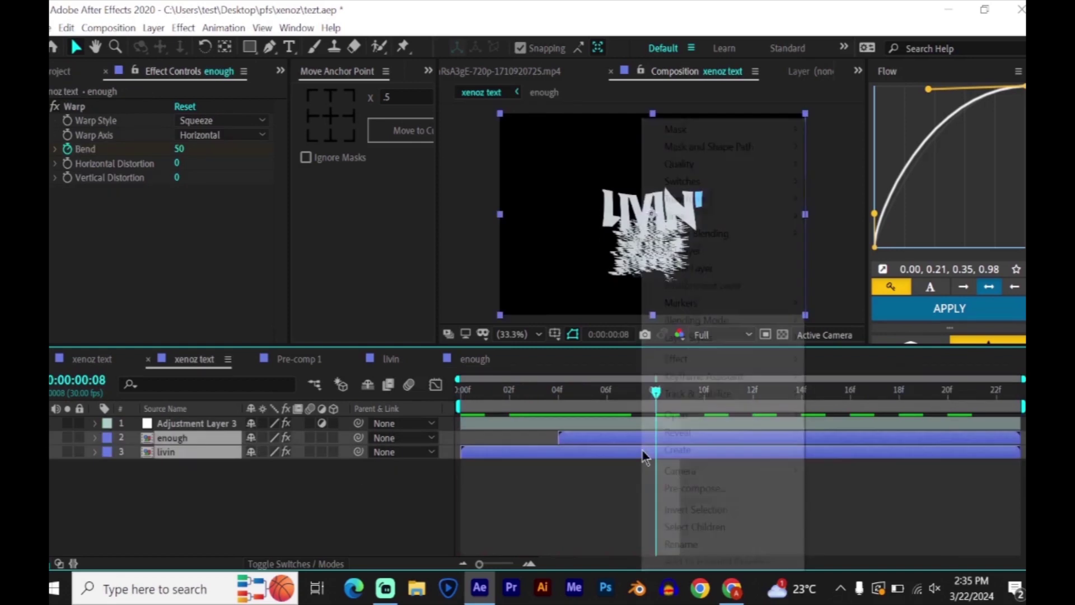
click(697, 492)
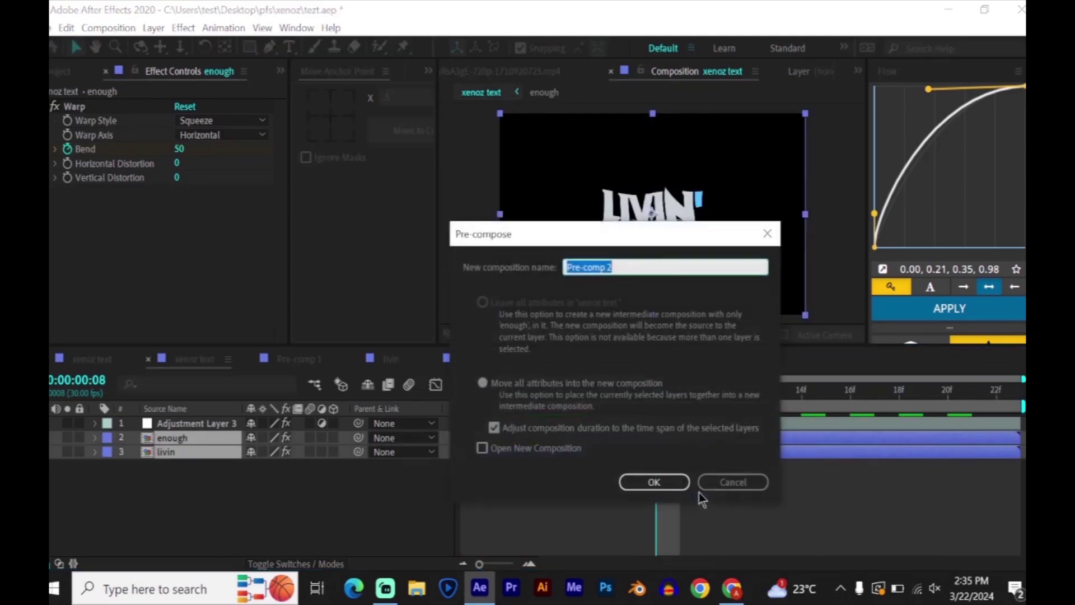
text(all tex)
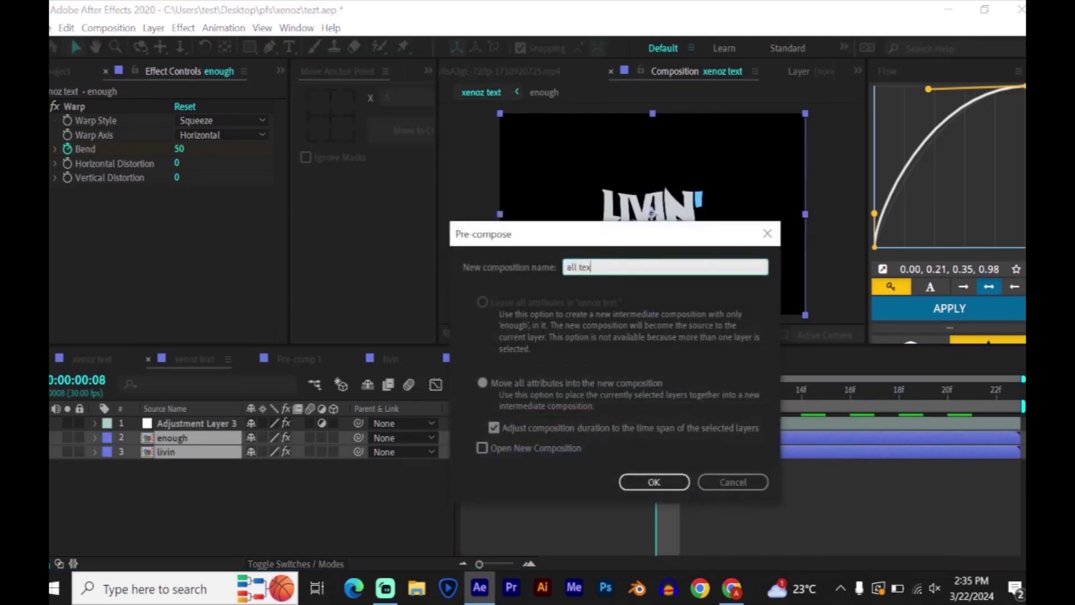
text(t)
key(Return)
Step: Apply the Deep Glow effect to the all text layer and bring its View and Unmult options into view
key(ctrl+space)
text(eep)
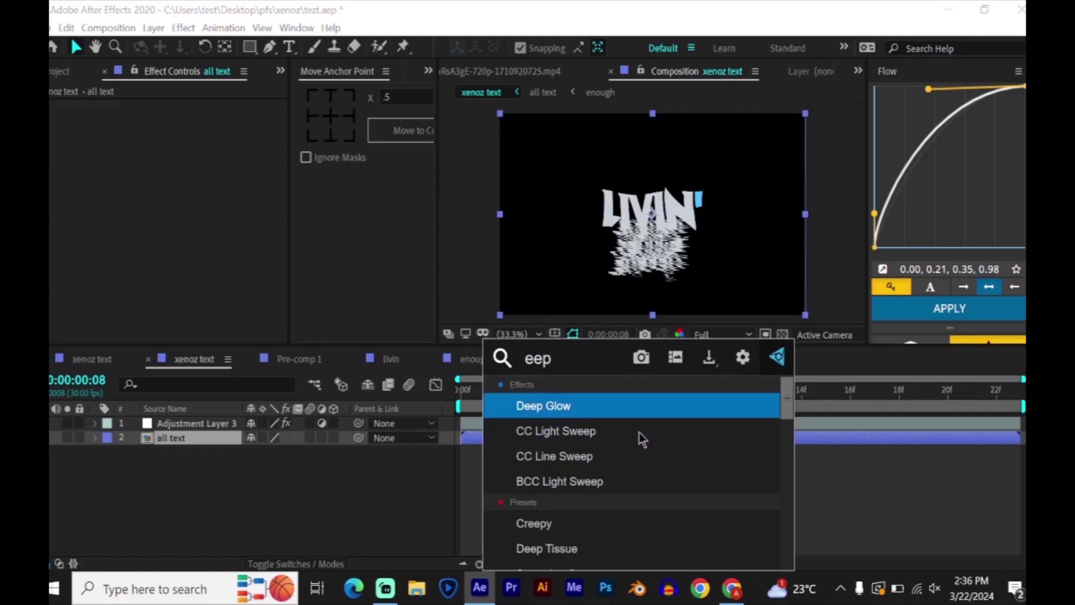
key(Return)
scroll(280, 229, down, 3)
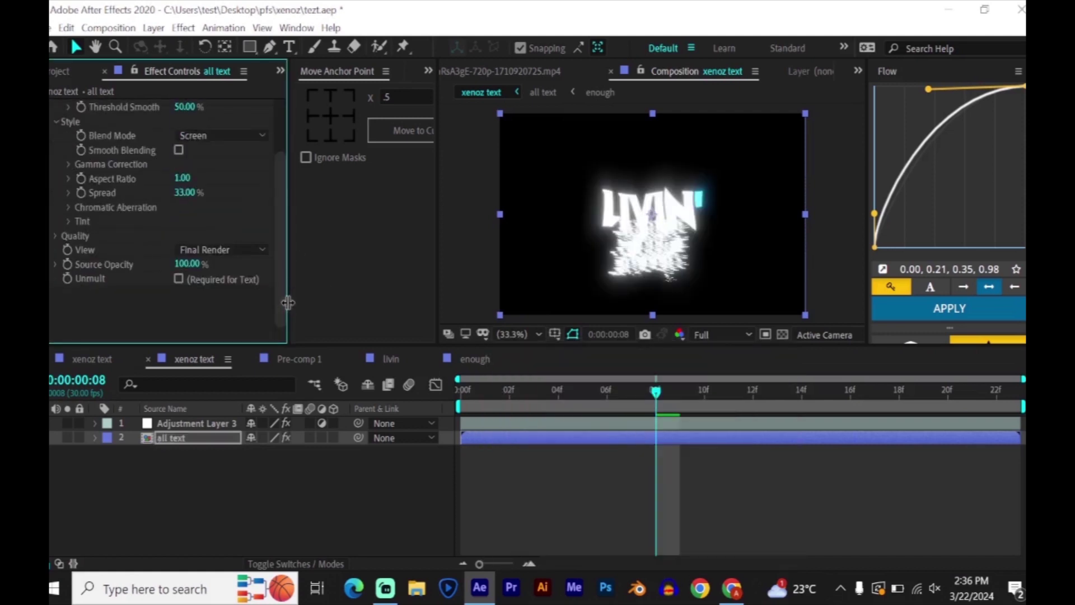
Step: Apply a Drop Shadow effect to the all text layer with 100% opacity and a softness of 100
click(611, 441)
key(ctrl+space)
text(d)
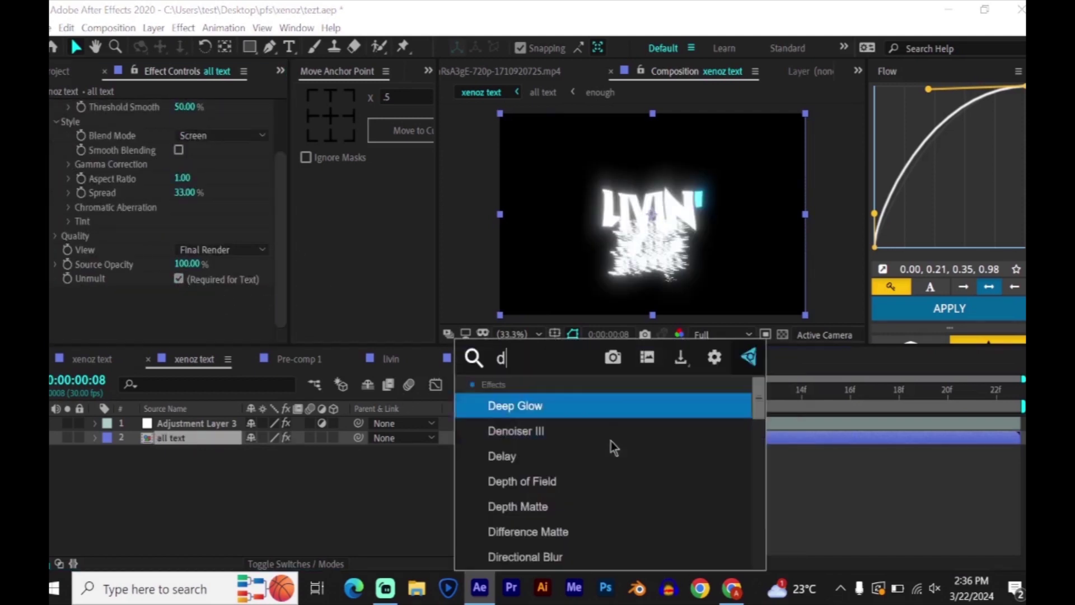
text(rop s)
key(Return)
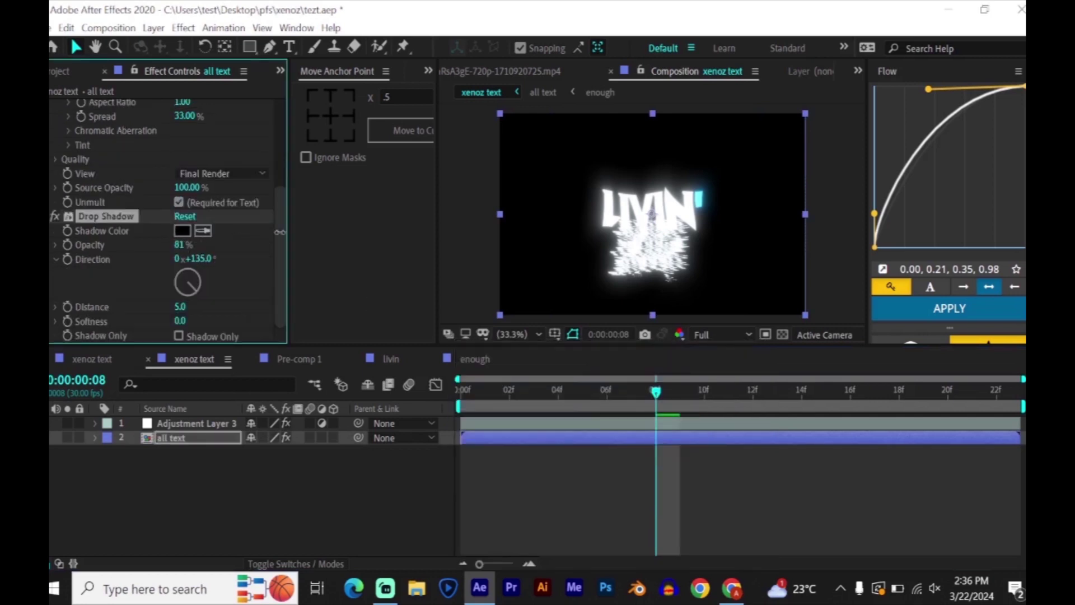
drag(280, 232, 315, 236)
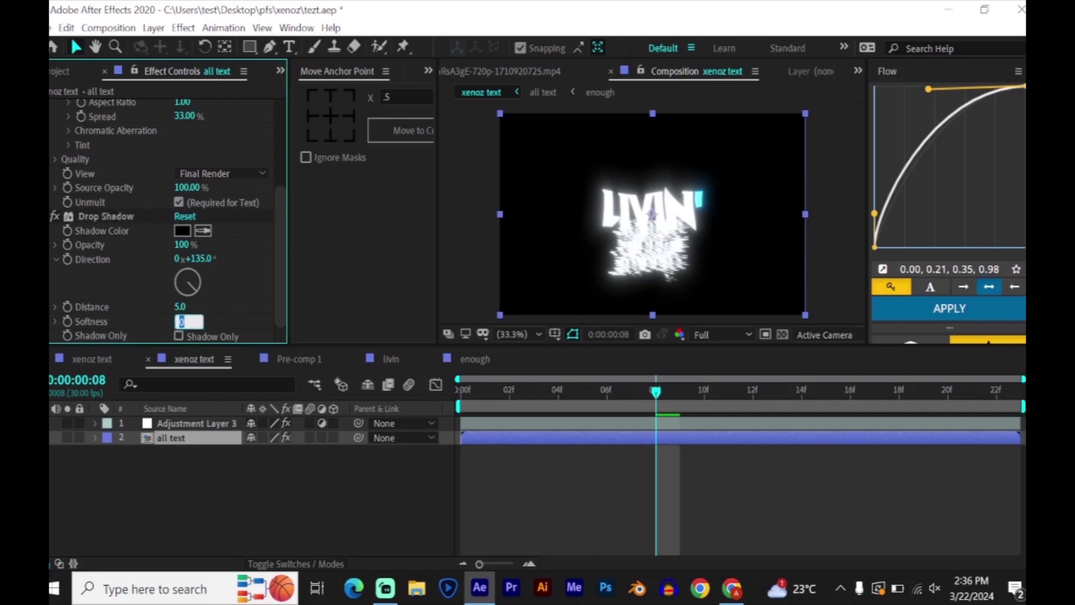
key(Return)
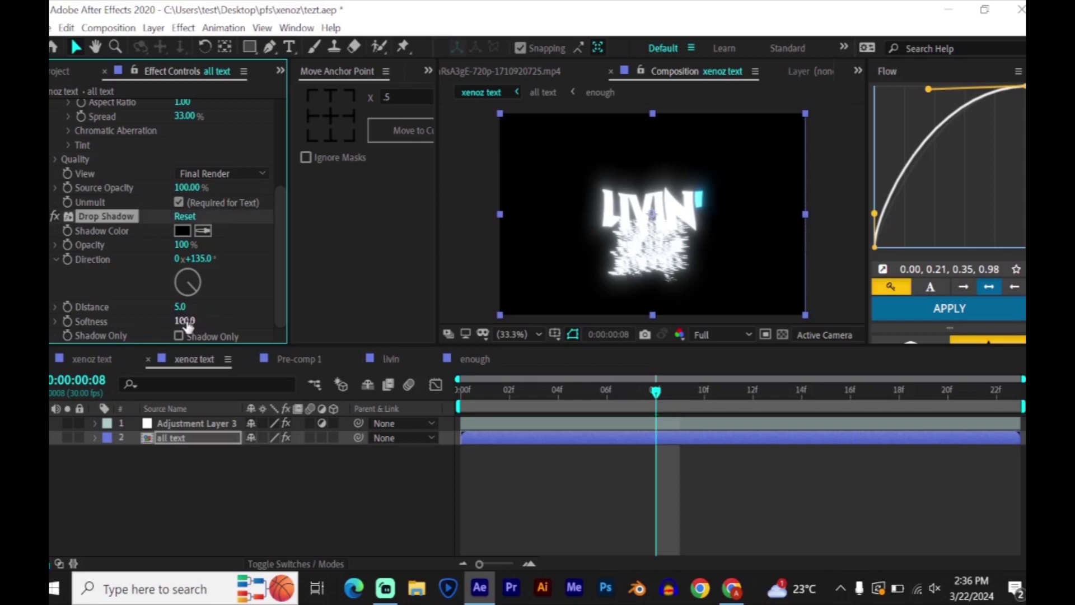
Step: Duplicate the all text layer and draw a closed four-point diagonal mask across the text on the upper copy with the Pen tool
click(657, 441)
key(ctrl+d)
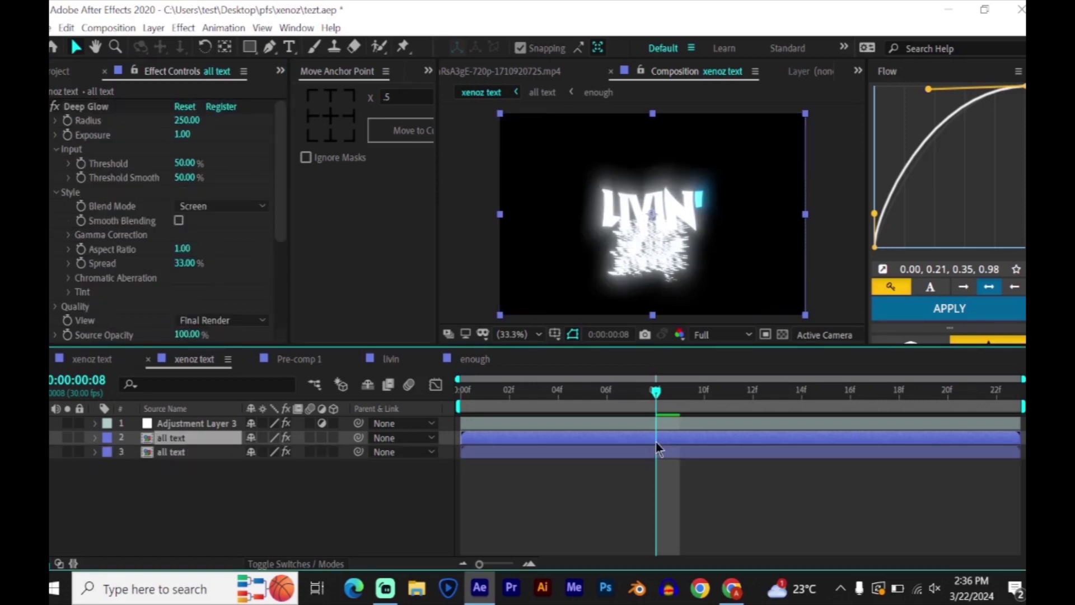
click(270, 47)
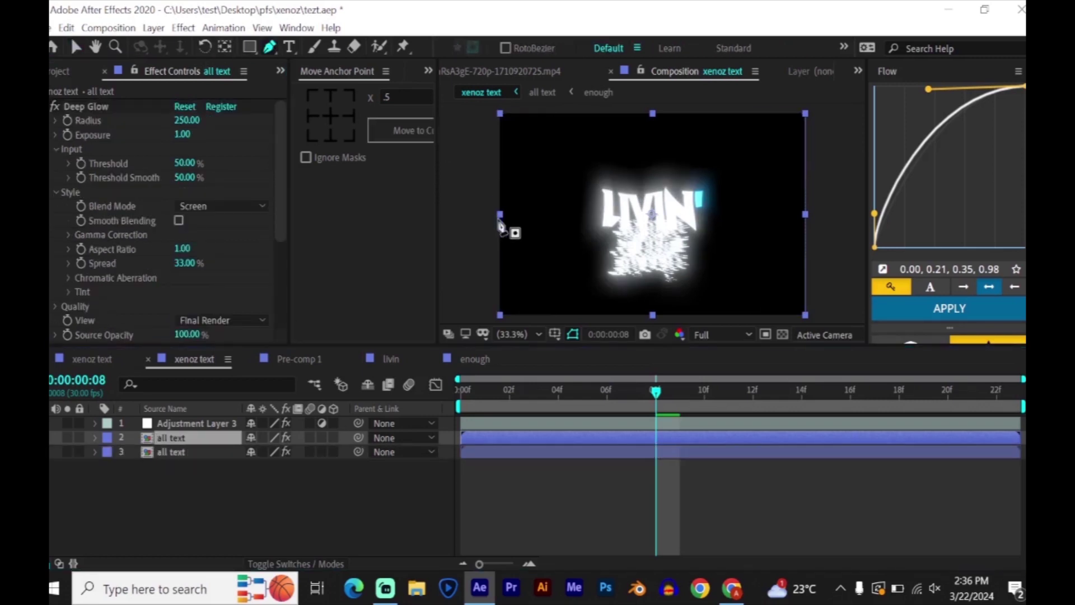
click(584, 274)
click(691, 153)
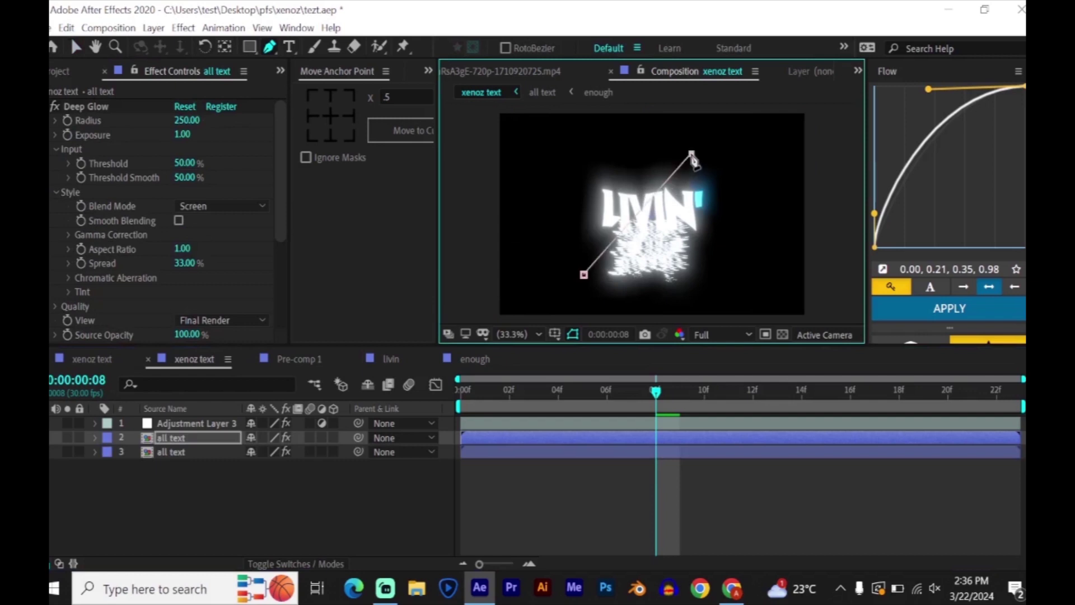
click(735, 184)
click(608, 302)
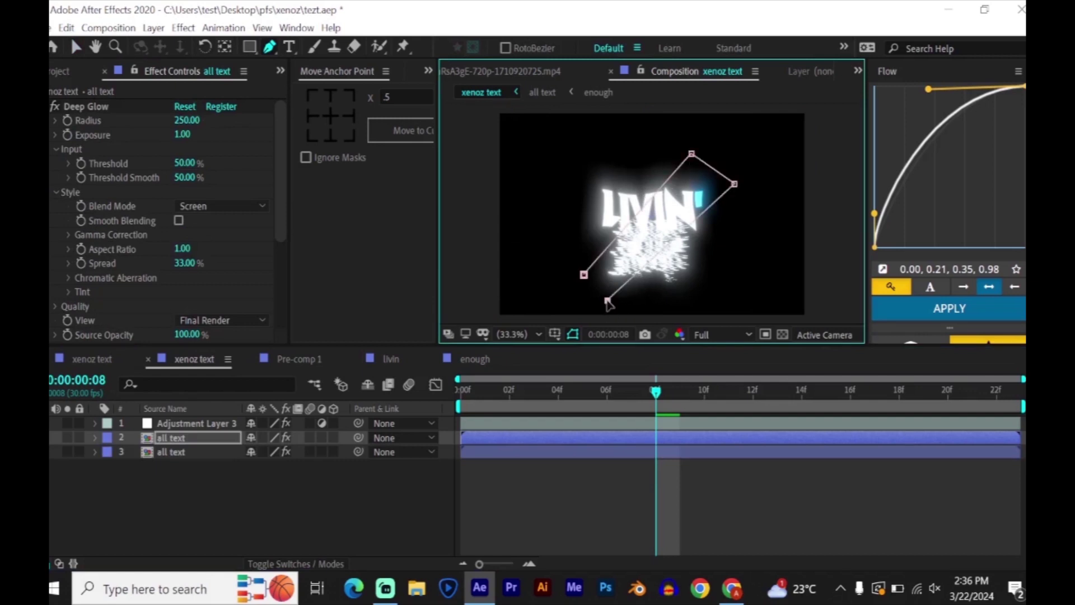
key(Right)
key(Right)
key(Right)
key(Right)
key(Right)
key(Right)
key(Right)
key(Right)
key(Right)
key(Down)
key(Down)
key(Down)
key(Down)
key(Down)
key(Down)
key(Down)
key(Down)
key(Down)
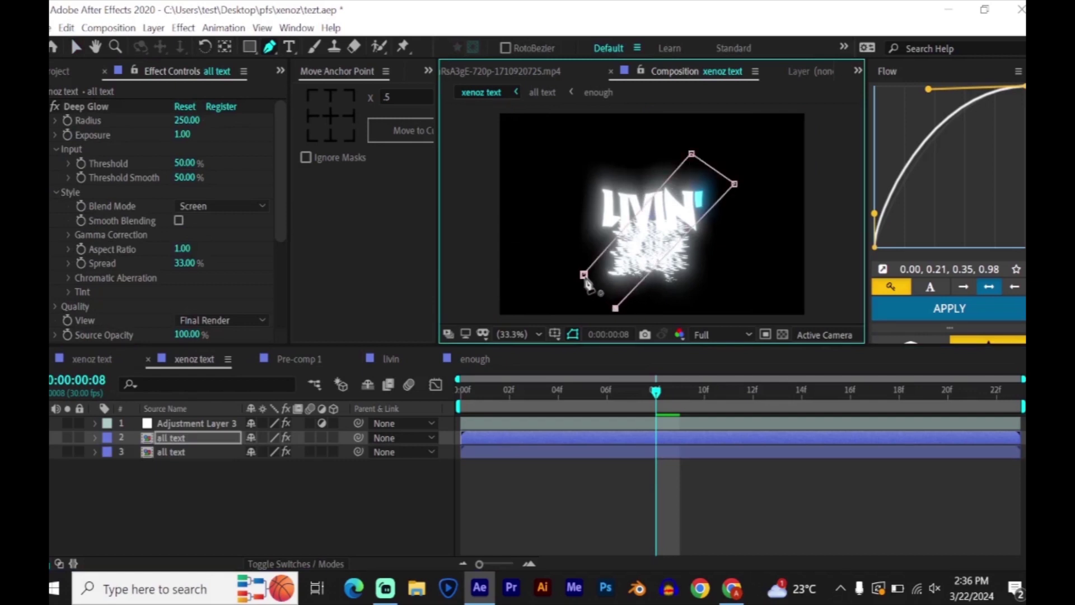
key(v)
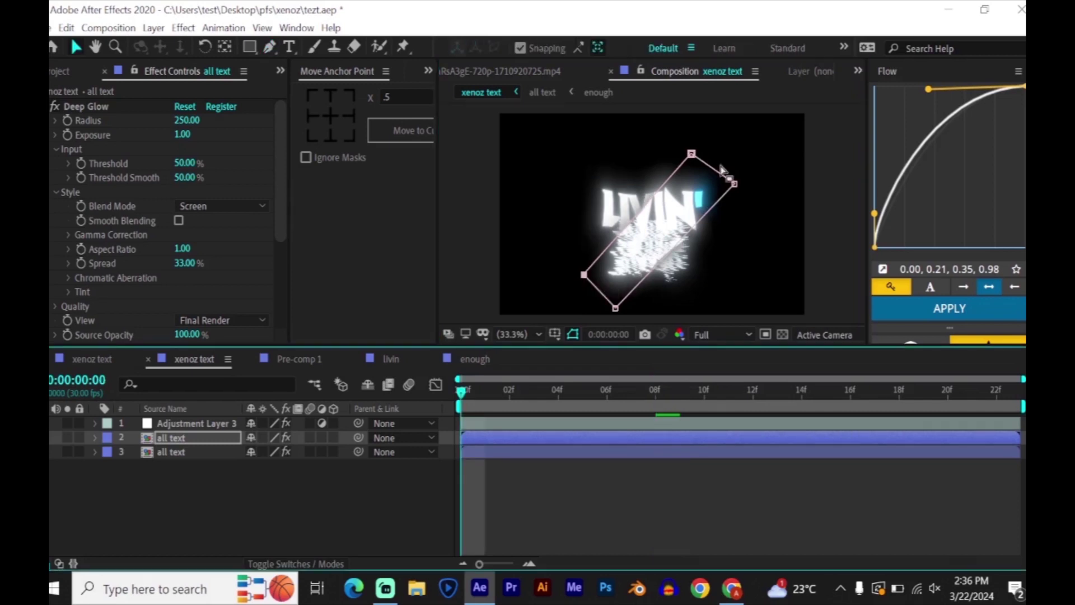
Step: Add a Mask Path keyframe at frame 0 and move the diagonal mask up and left to the text's starting edge
key(Home)
key(m)
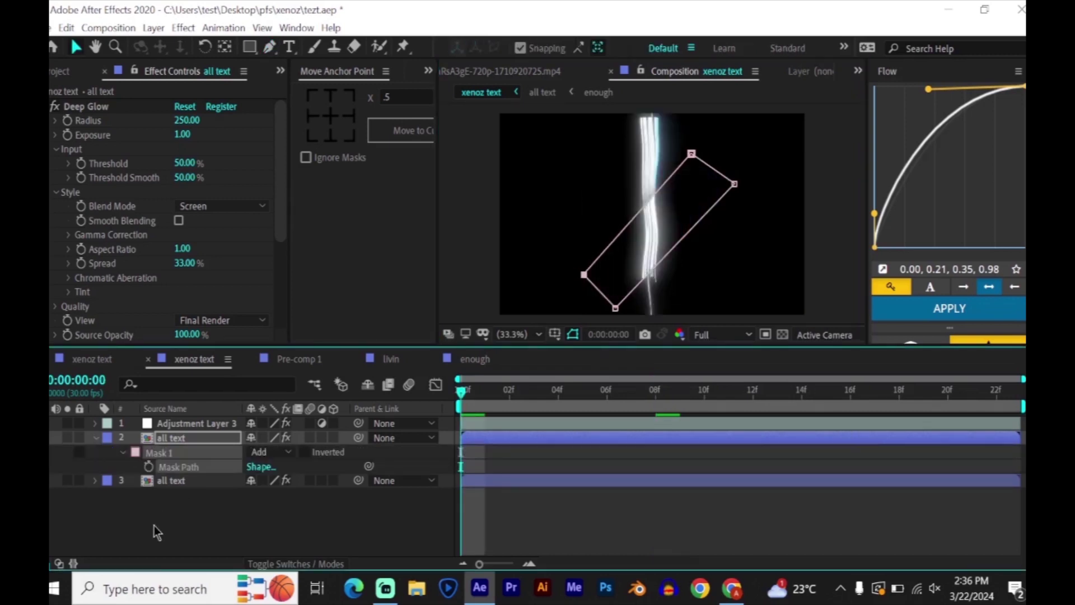
click(149, 467)
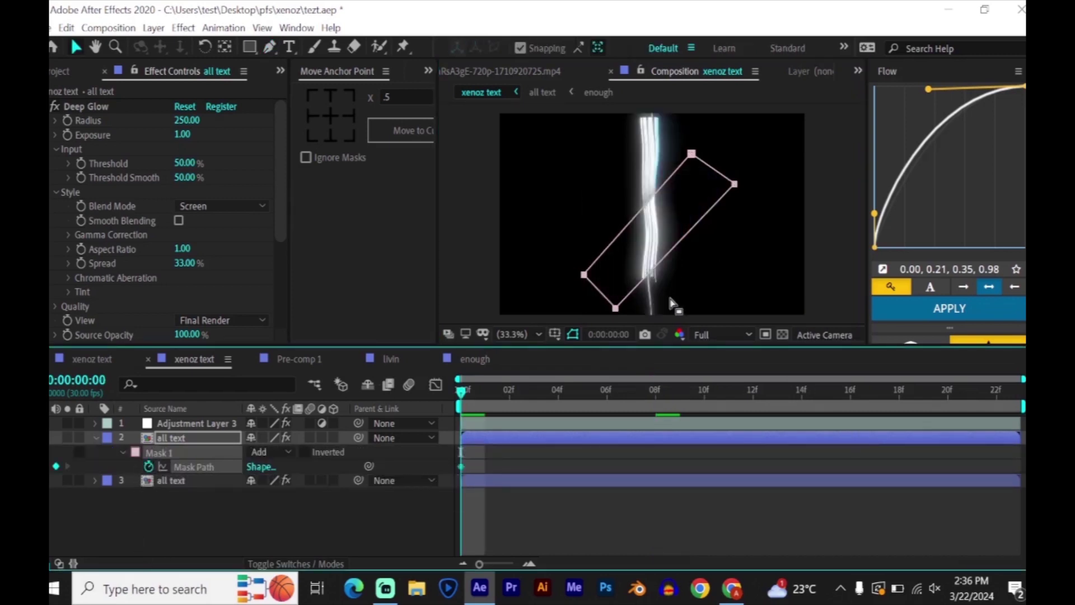
drag(614, 309, 534, 252)
Step: At frame 22, move the diagonal mask past the lower-right end of the text and preview the sweep
key(End)
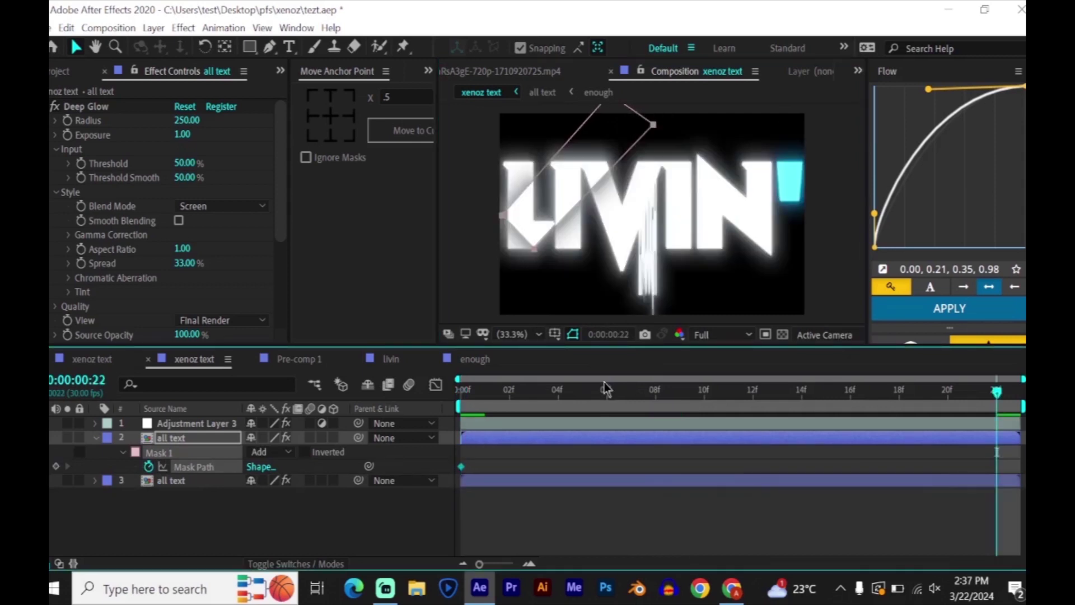
drag(534, 253, 745, 323)
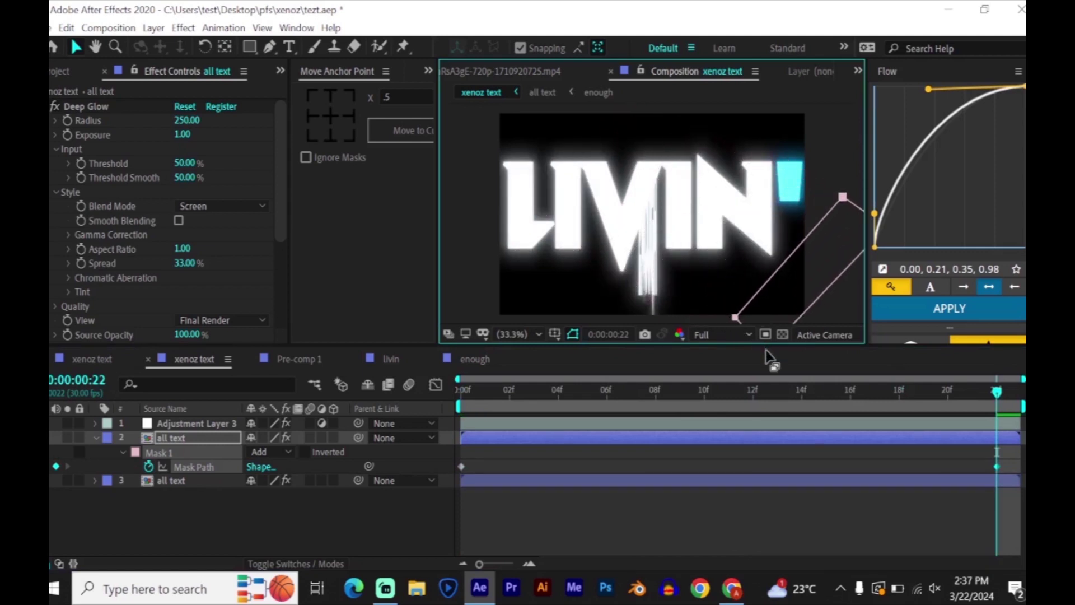
key(space)
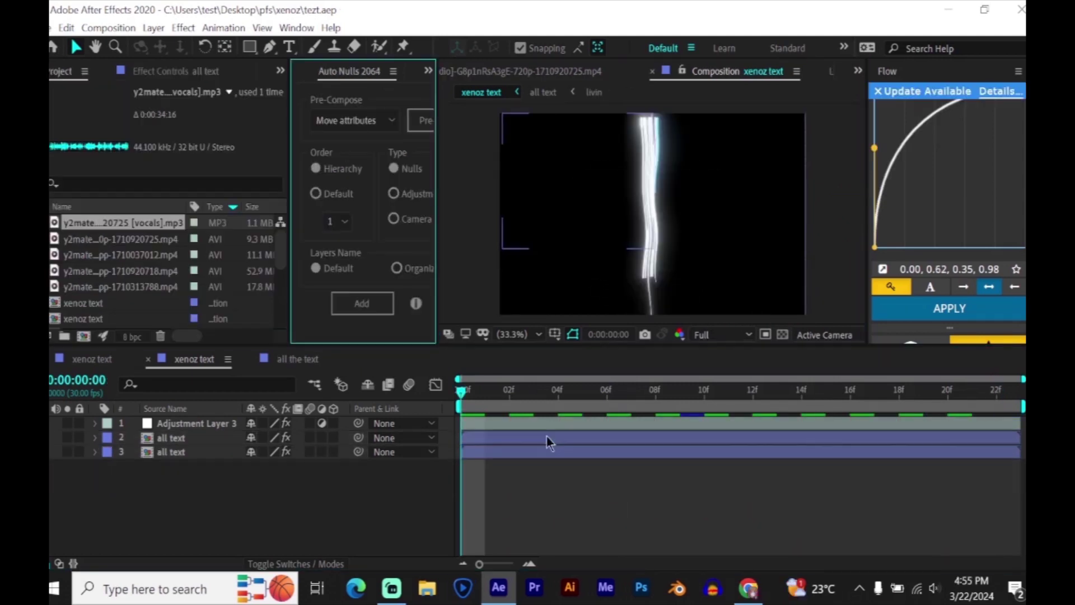
Step: Create a null object above the two all text layers and parent both of them to it
click(547, 436)
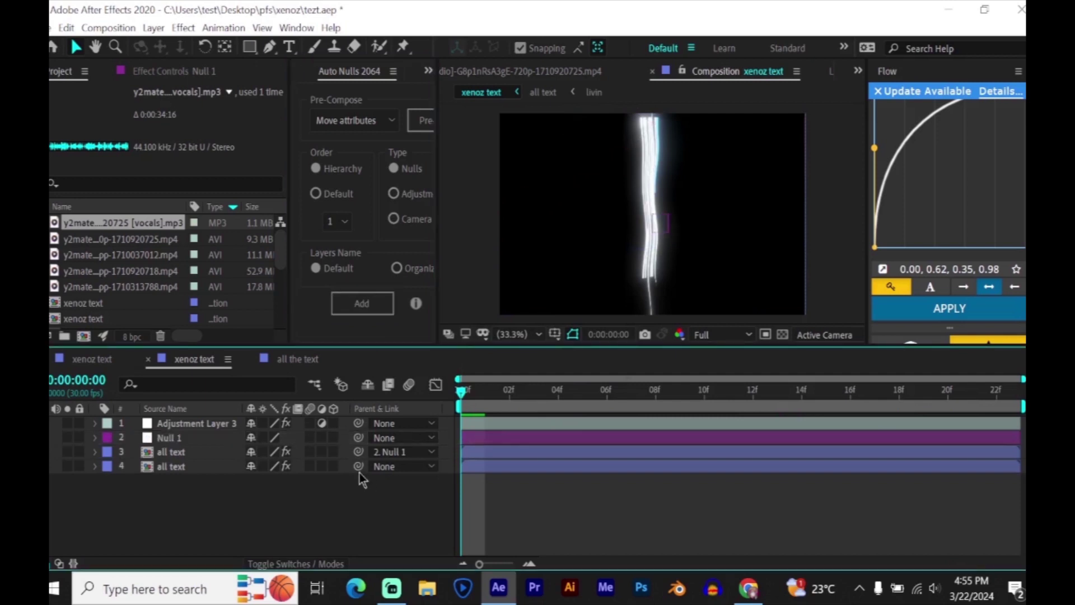
drag(359, 466, 207, 442)
right_click(498, 506)
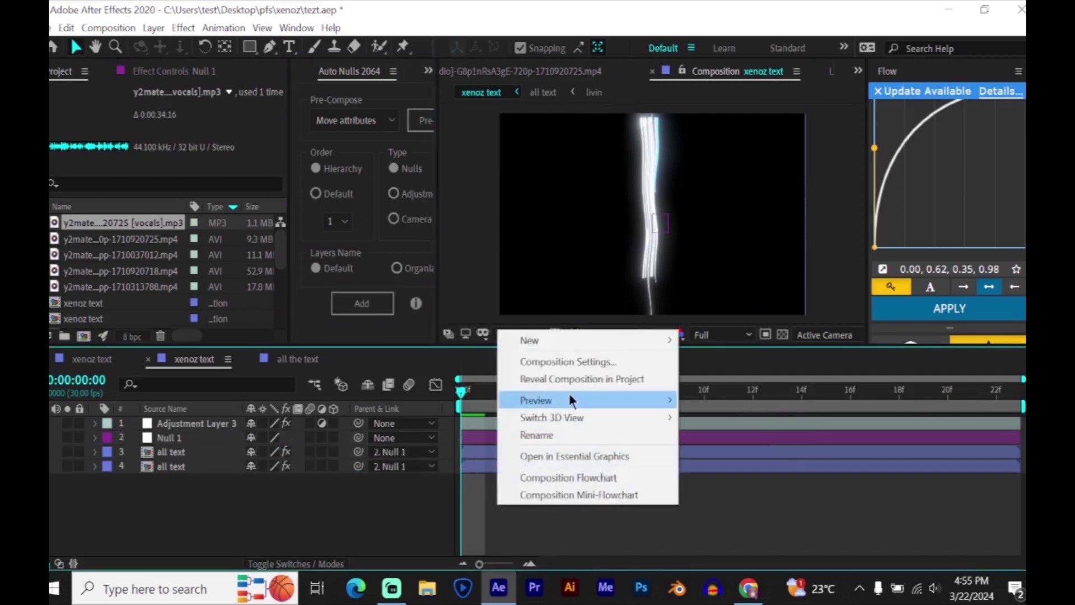
mouse_move(566, 341)
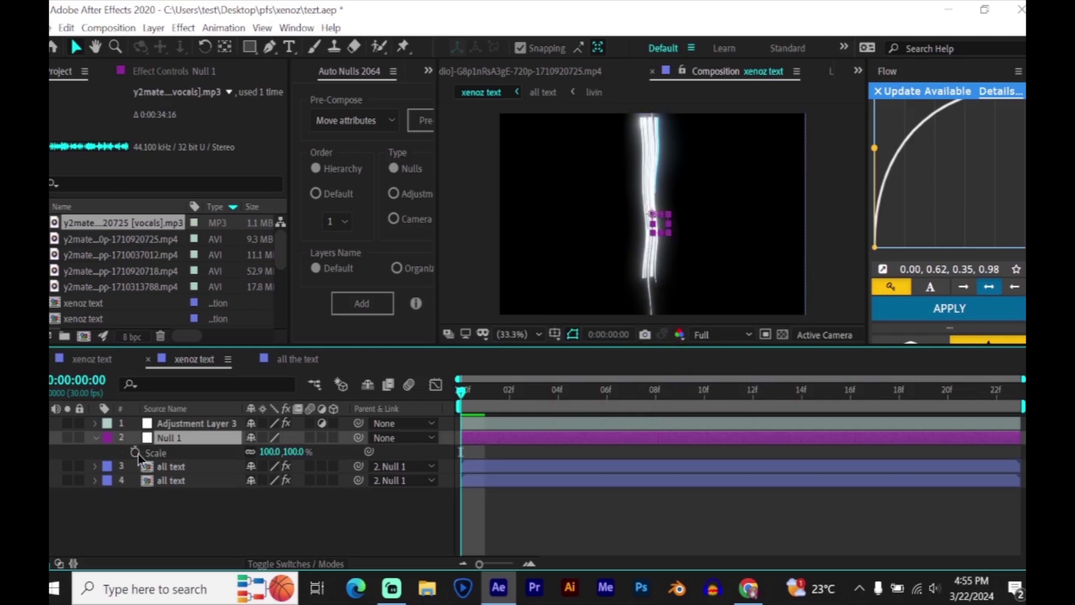
Step: Keyframe the null's scale from 250% at frame 0 to 100% at the last frame
click(135, 453)
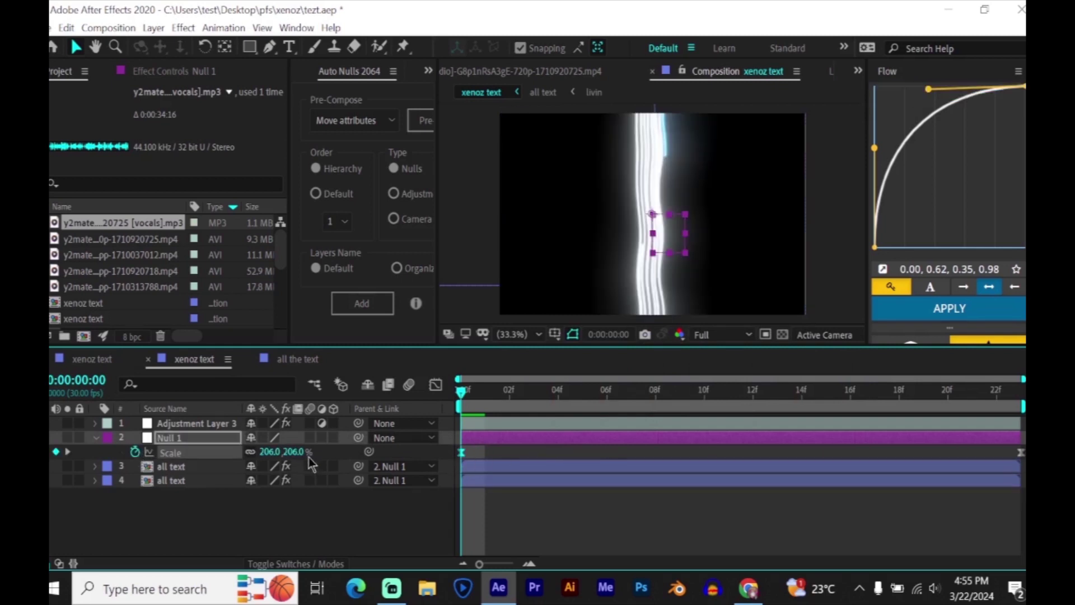
click(300, 452)
key(Return)
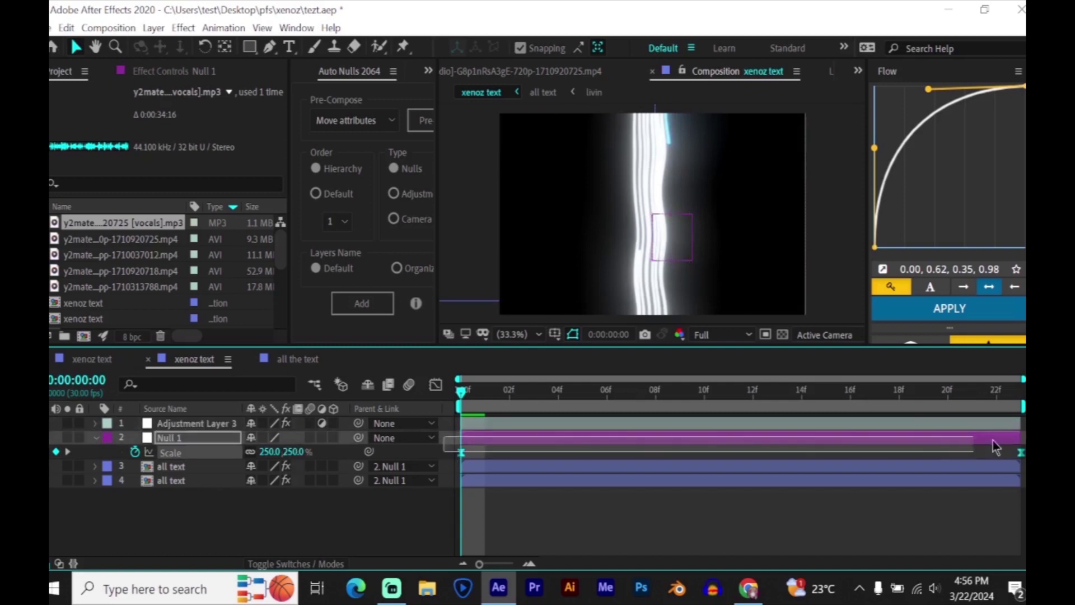
Step: Preview the null's scale animation and enable motion blur for the null and both all text layers
click(991, 466)
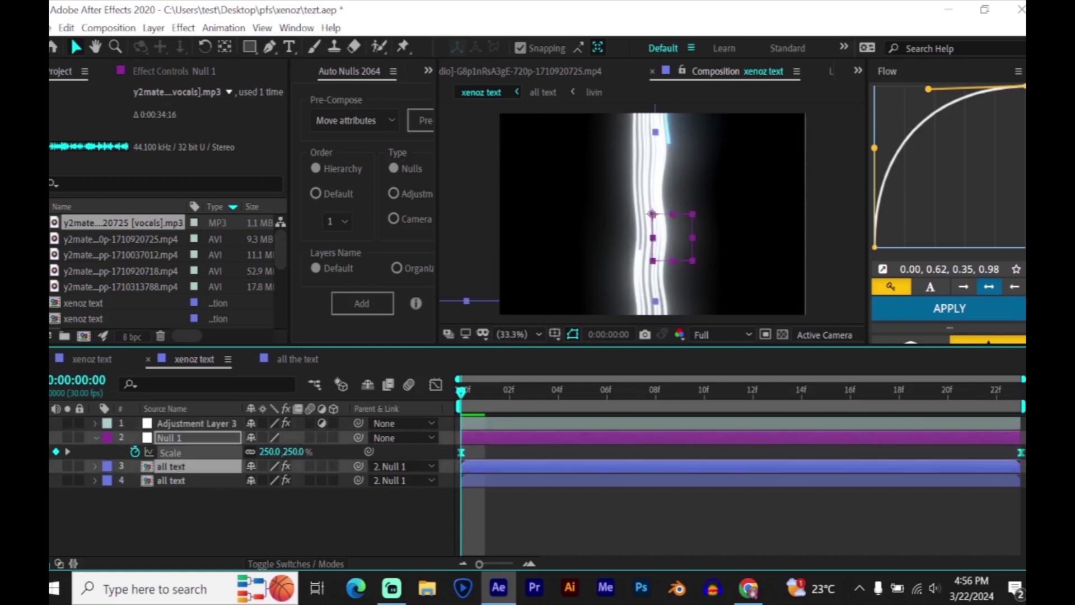
click(771, 533)
key(space)
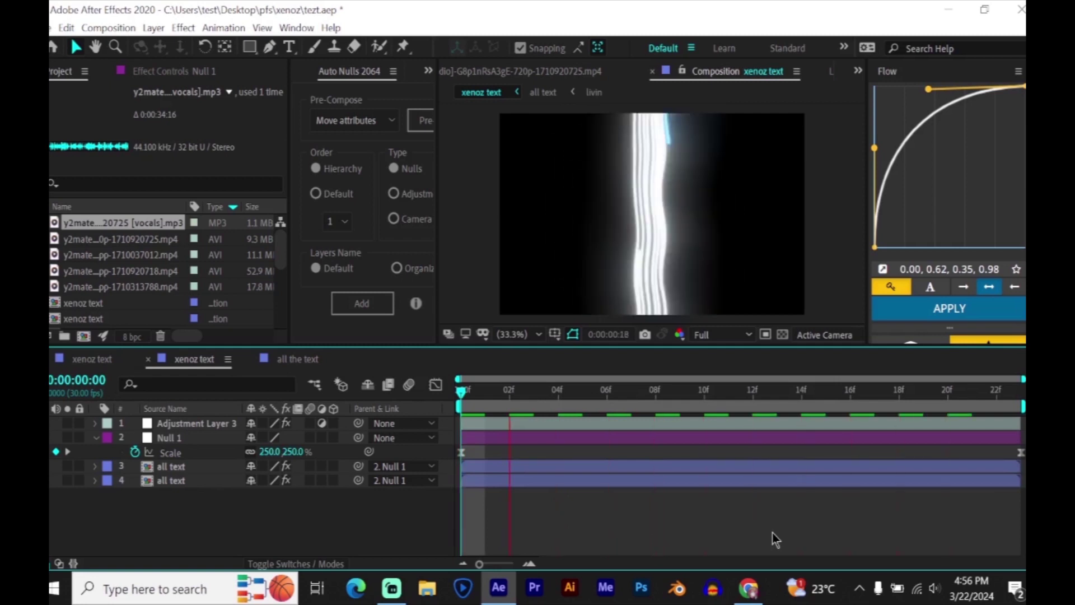
key(space)
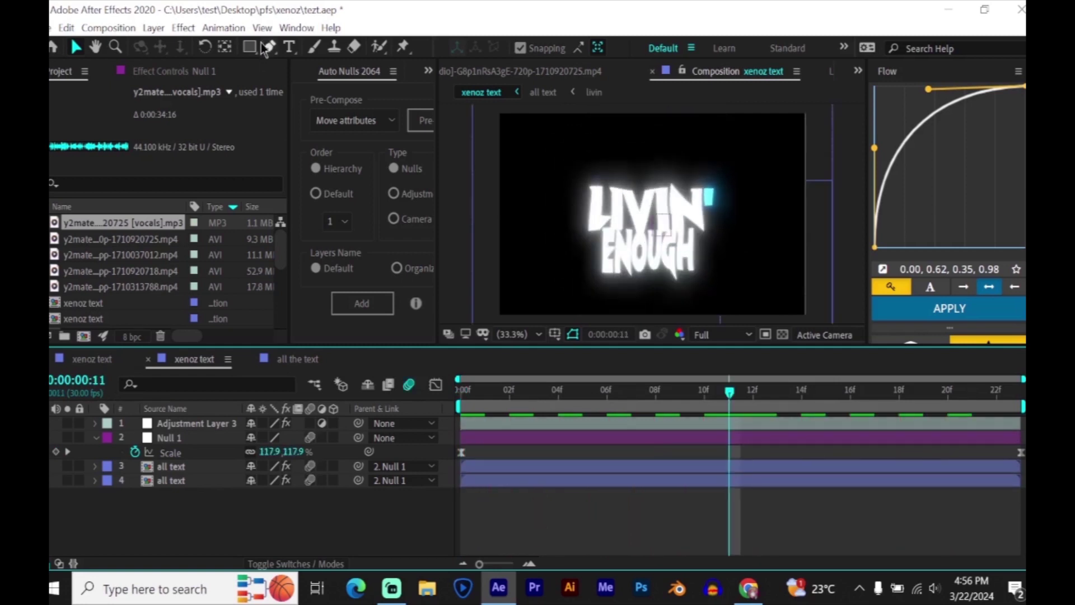
Step: Set the Pen tool to draw shapes with no fill and a 10 px white stroke
click(273, 47)
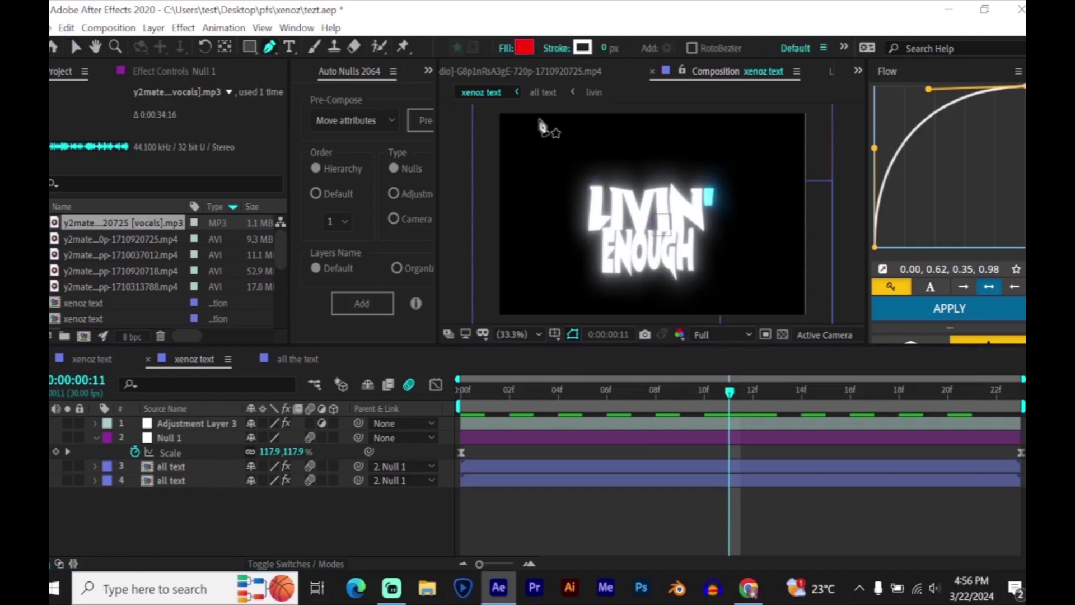
click(505, 49)
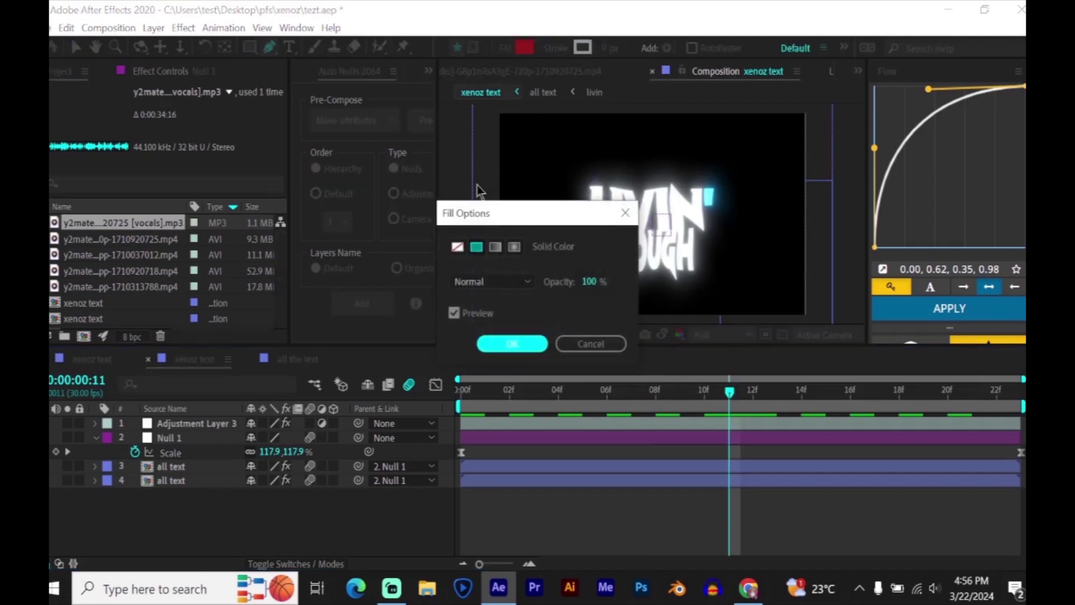
click(458, 247)
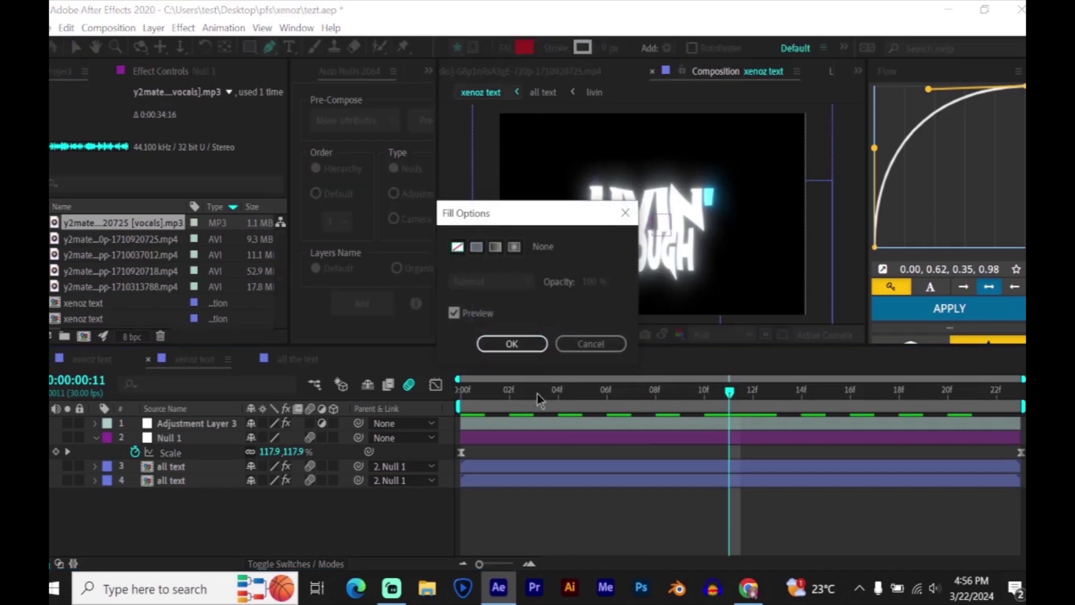
click(525, 351)
click(609, 49)
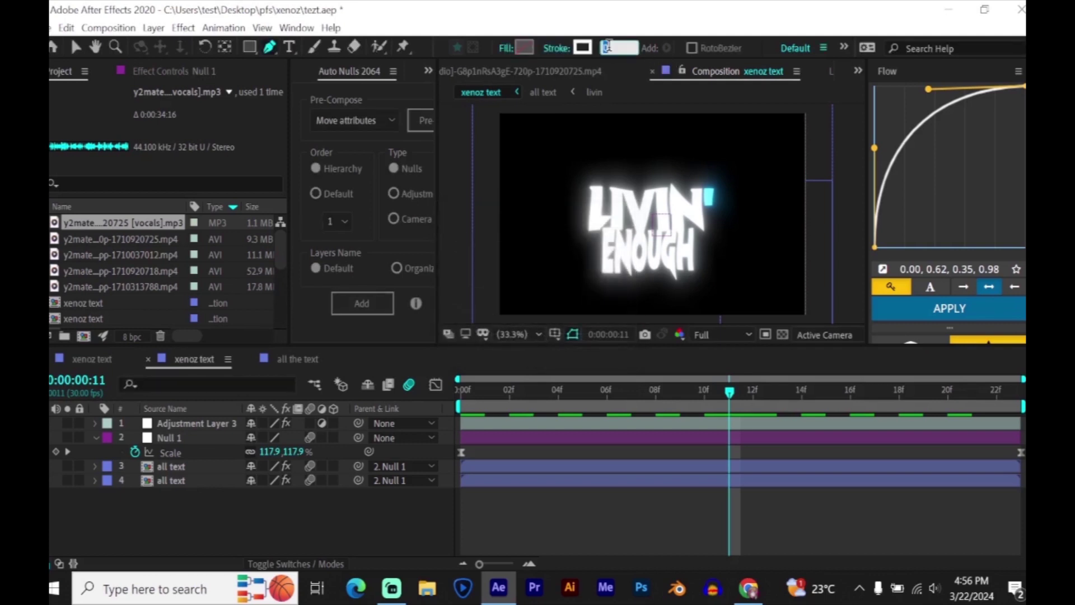
text(10)
key(Return)
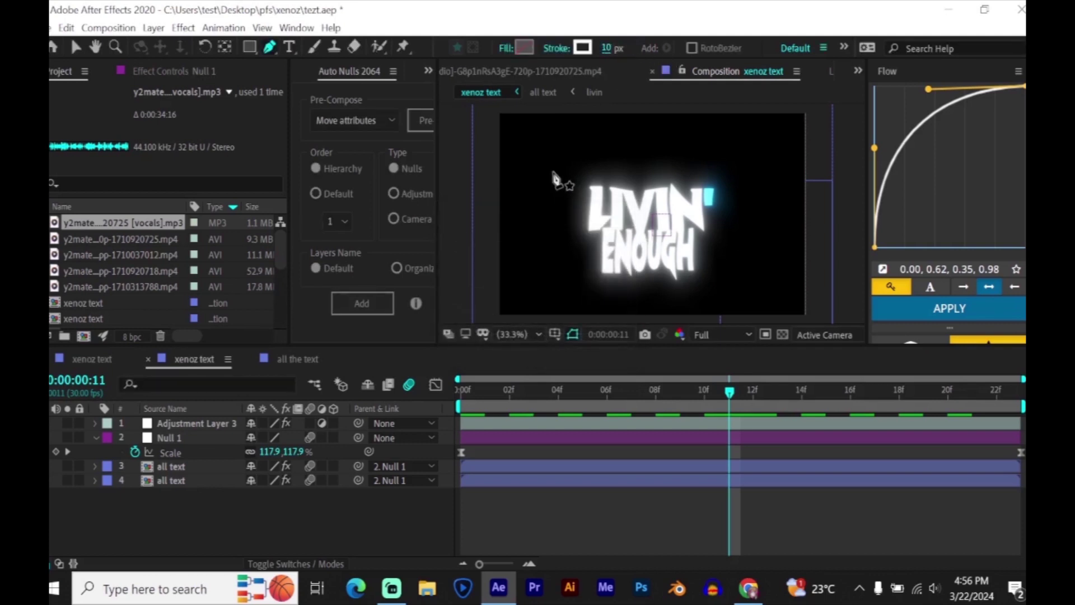
Step: Draw a horizontal line between the words LIVIN' and ENOUGH and set its stroke width to 20 px
click(550, 235)
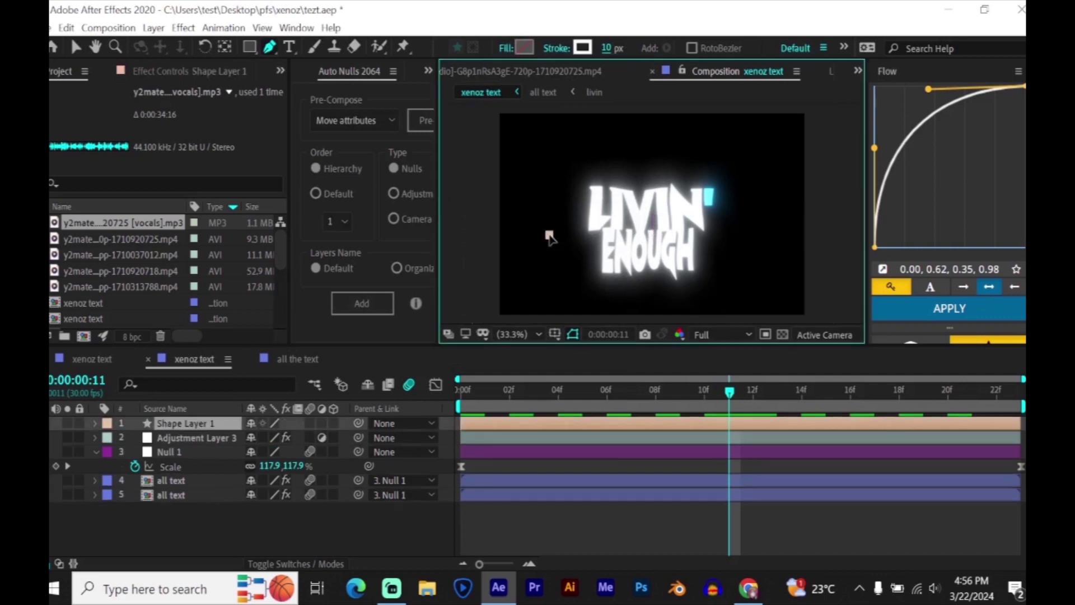
click(747, 232)
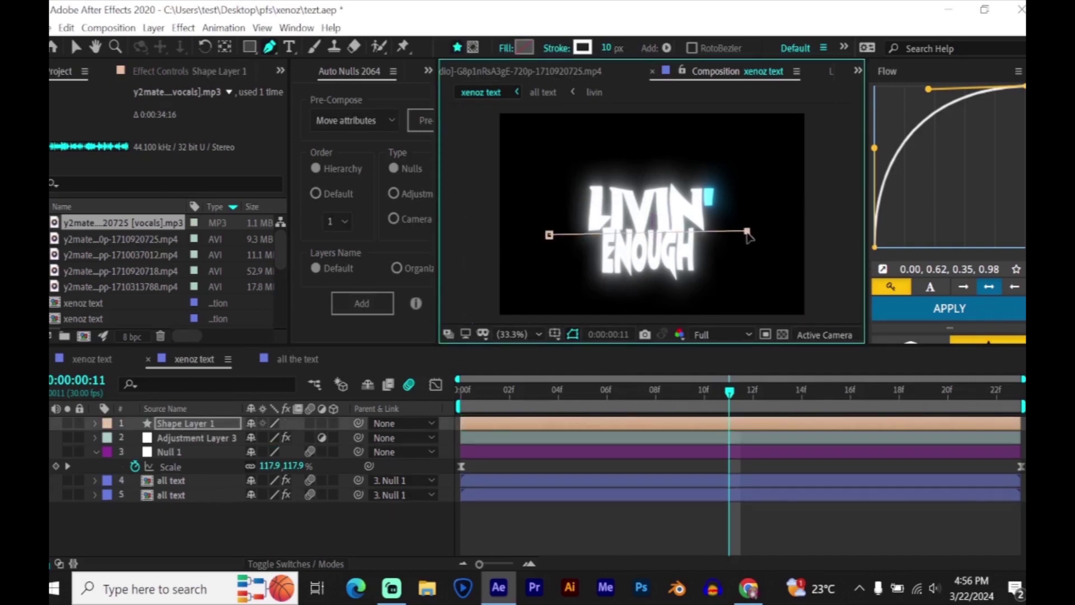
drag(748, 231, 747, 234)
click(604, 47)
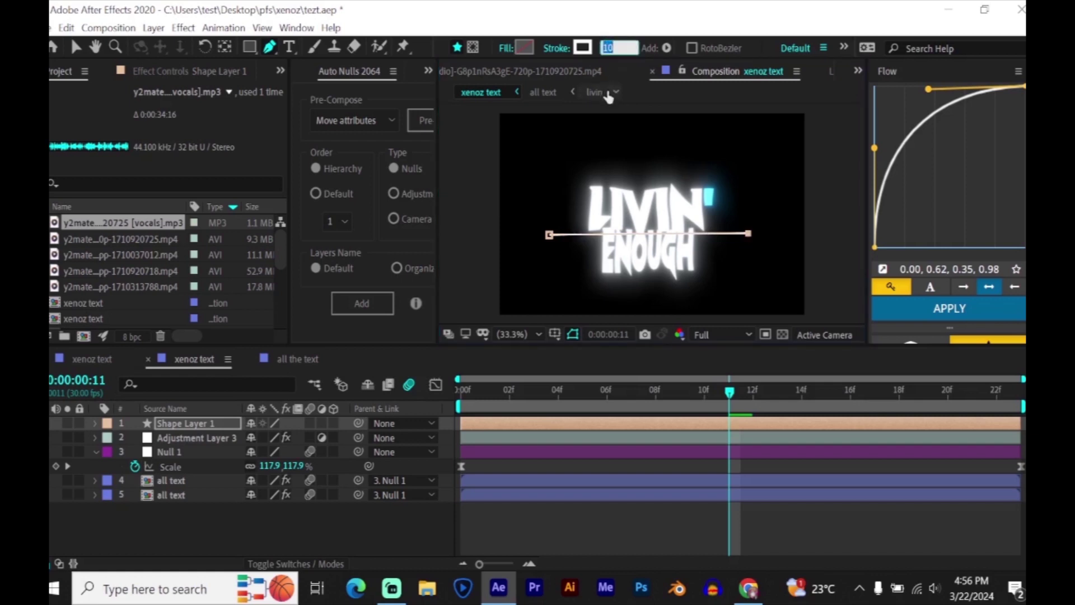
text(20)
key(Return)
Step: Reveal the taper settings of the line's stroke and solo the line's shape layer
click(95, 423)
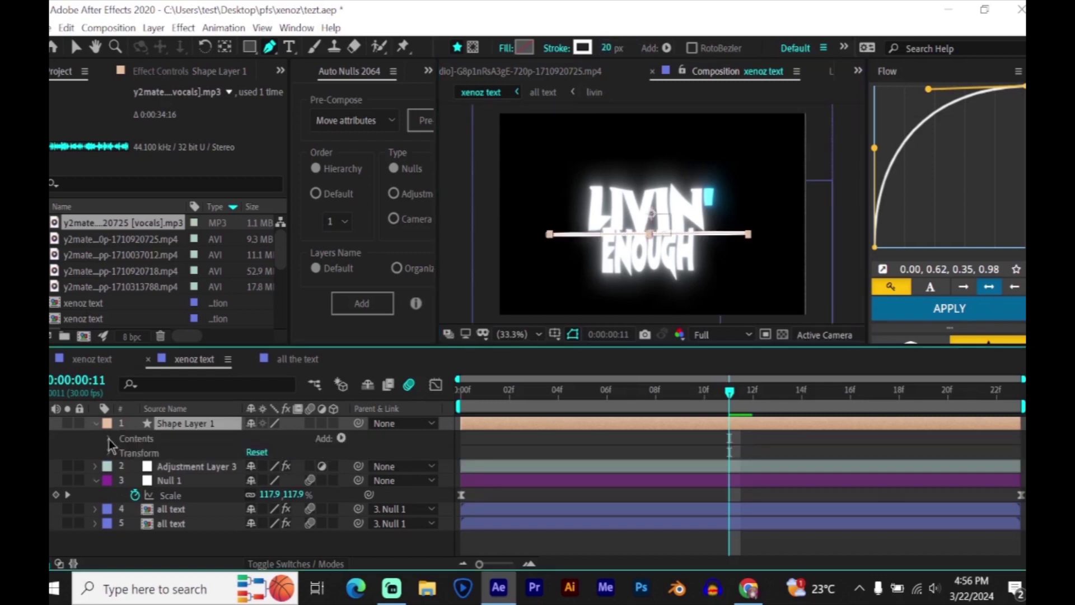
click(111, 440)
click(123, 453)
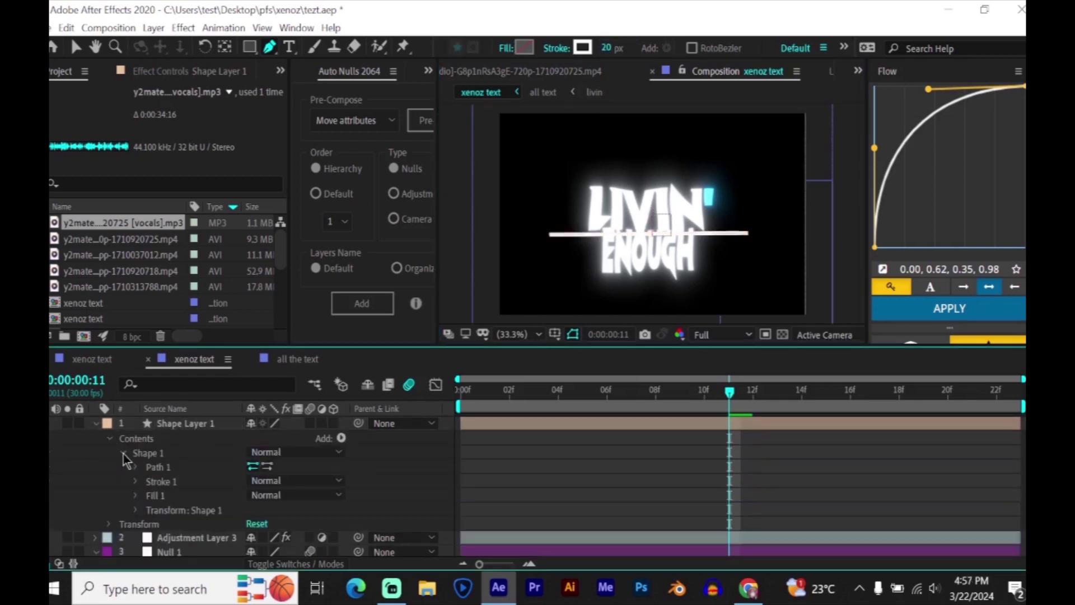
click(135, 482)
scroll(136, 485, down, 2)
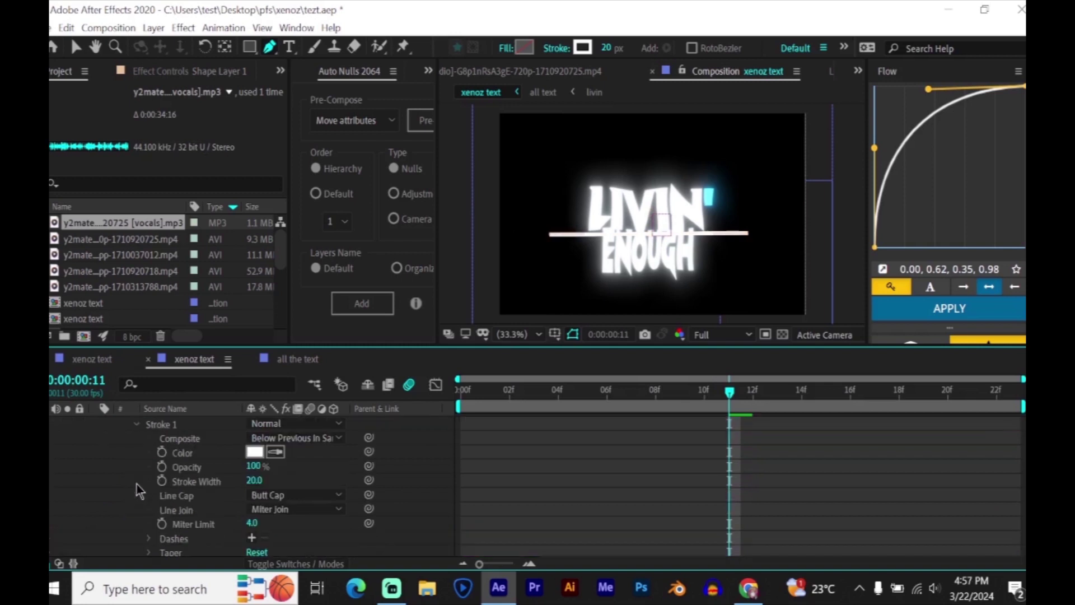
scroll(431, 531, down, 2)
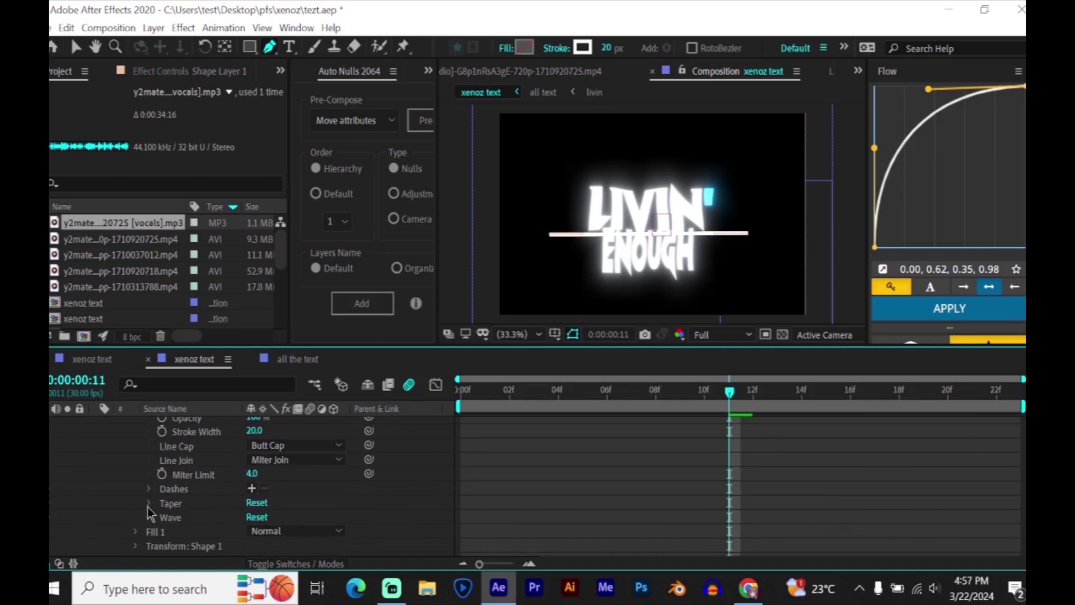
click(148, 503)
scroll(147, 505, up, 3)
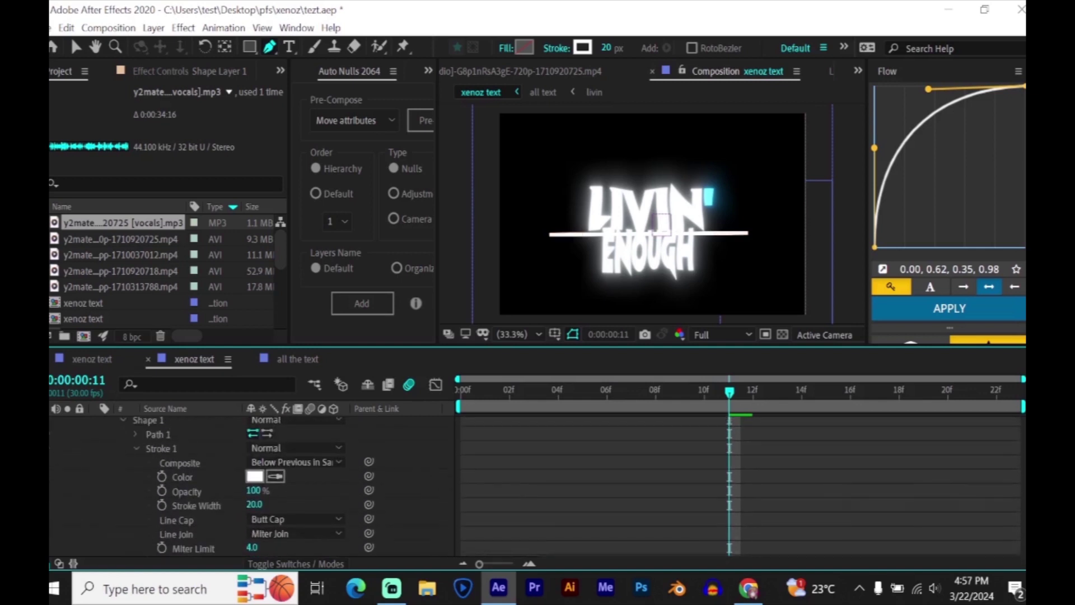
scroll(184, 487, up, 2)
click(67, 423)
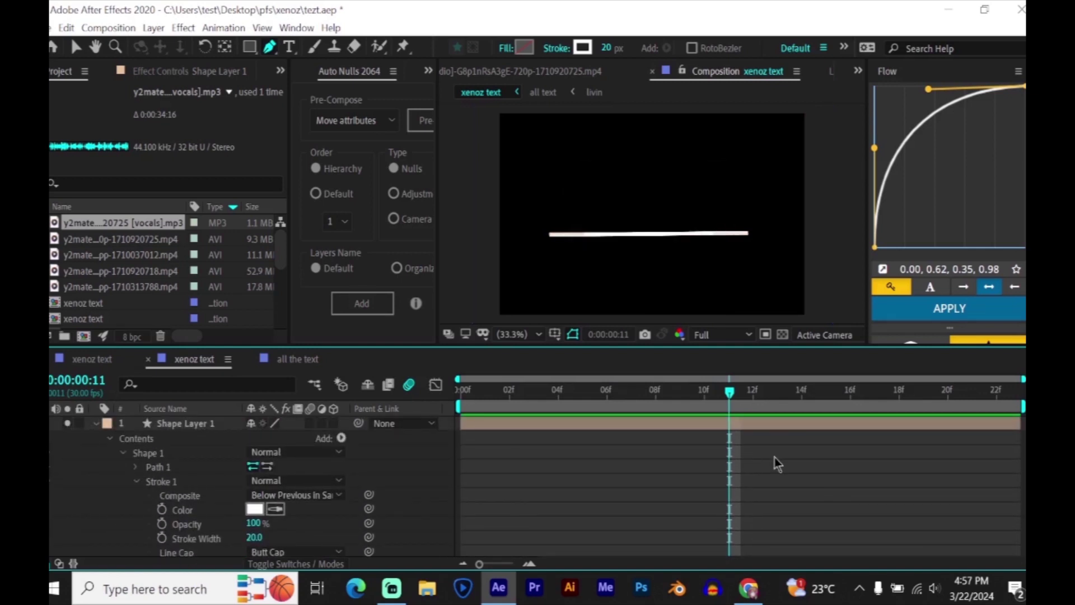
Step: Taper the line's stroke with a start length of 31%, end length of 9% and end width of 45%
scroll(778, 464, down, 7)
drag(253, 458, 276, 458)
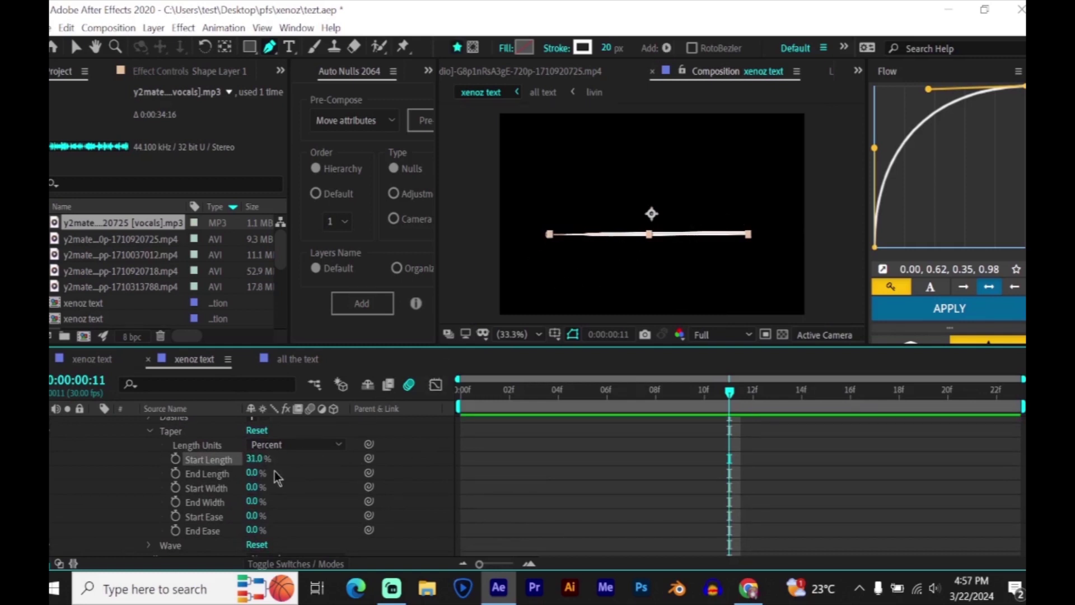
drag(256, 475, 263, 479)
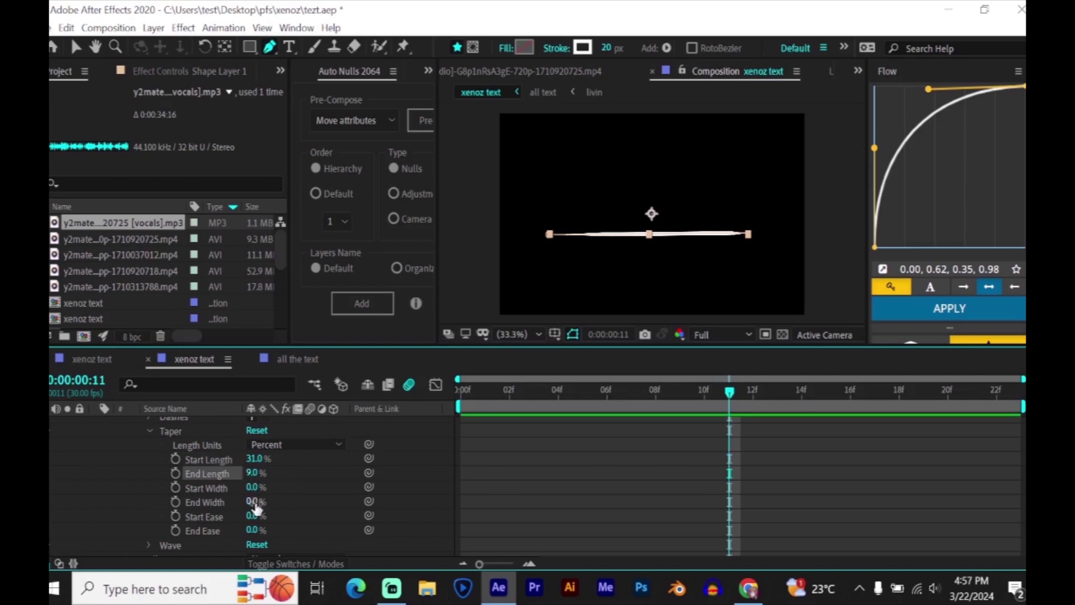
drag(255, 506, 259, 502)
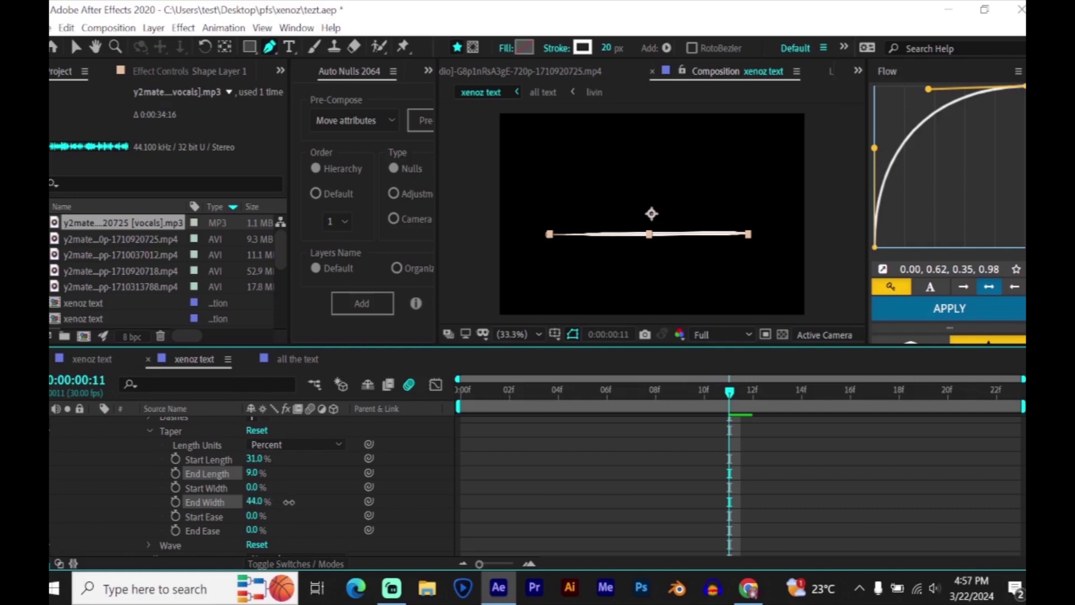
drag(290, 502, 287, 502)
click(612, 483)
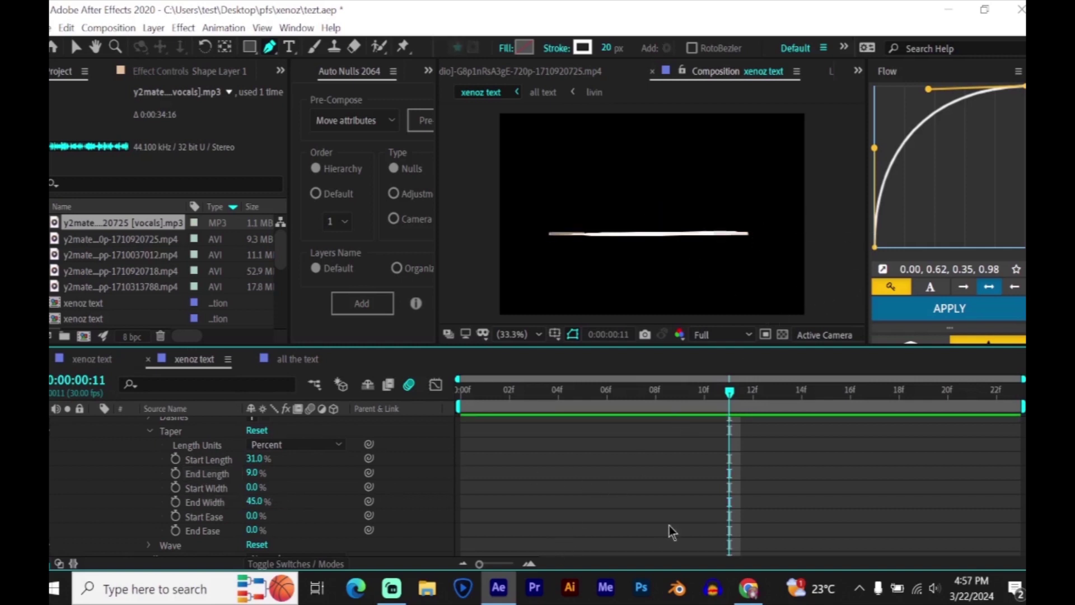
Step: Add a Trim Paths operator to the line's shape layer and reveal its properties
scroll(252, 488, up, 6)
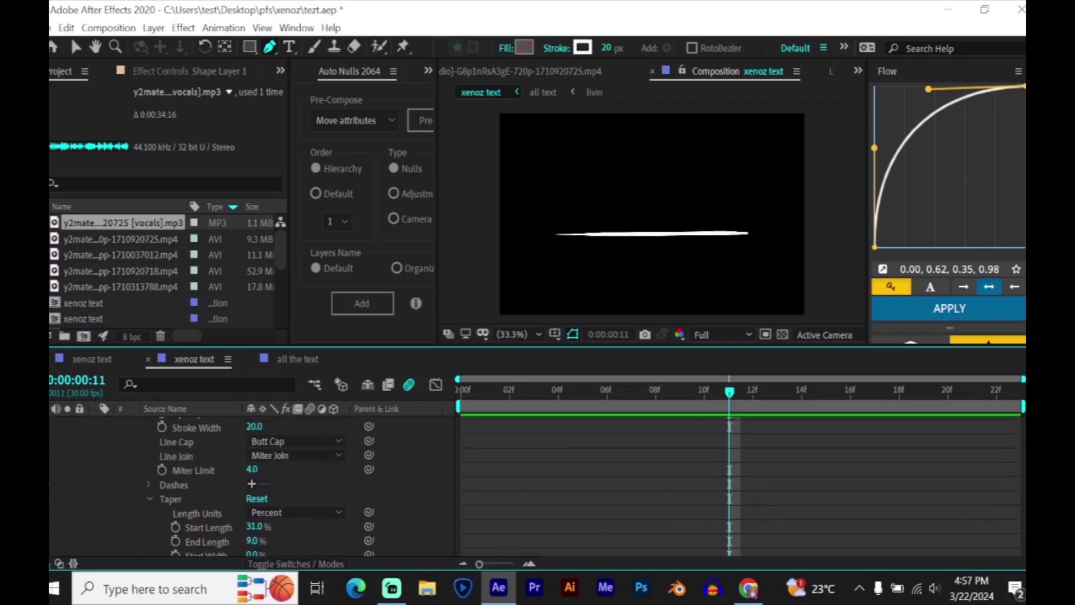
scroll(701, 512, up, 2)
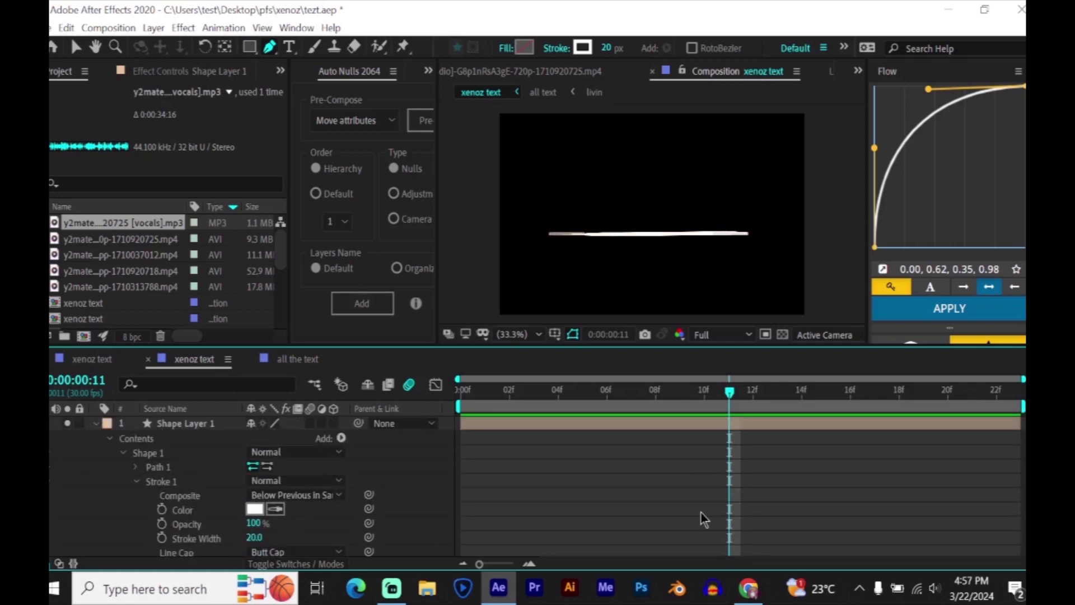
key(u)
key(u)
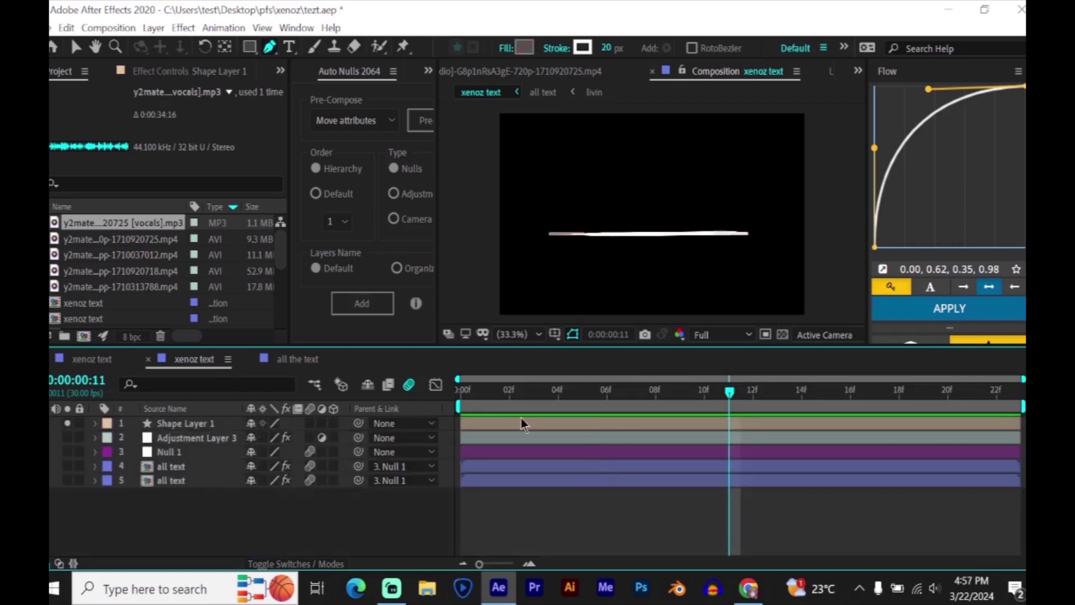
click(520, 424)
click(95, 423)
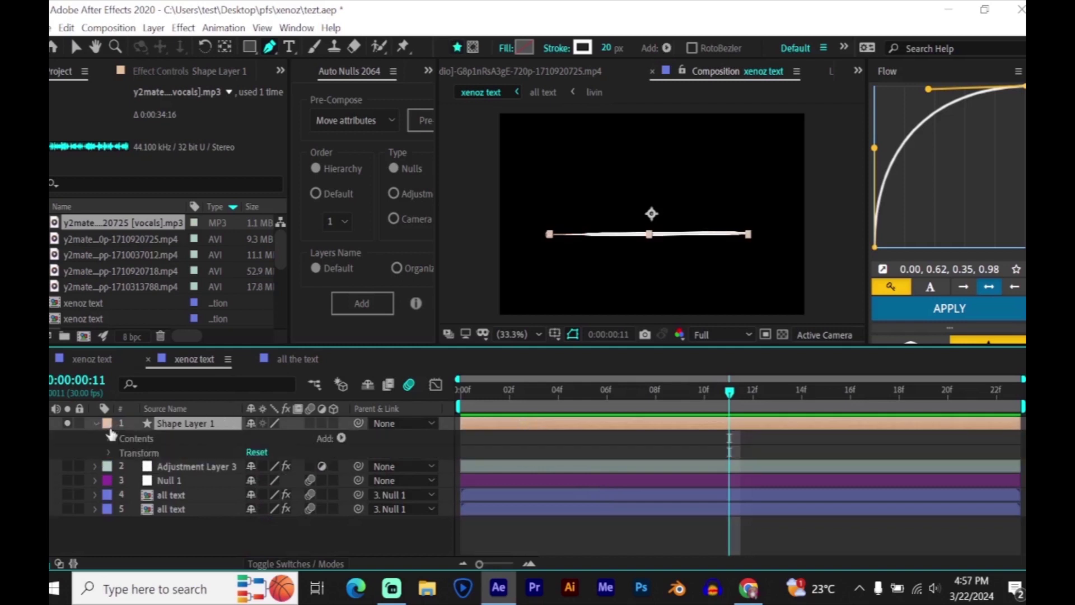
click(342, 440)
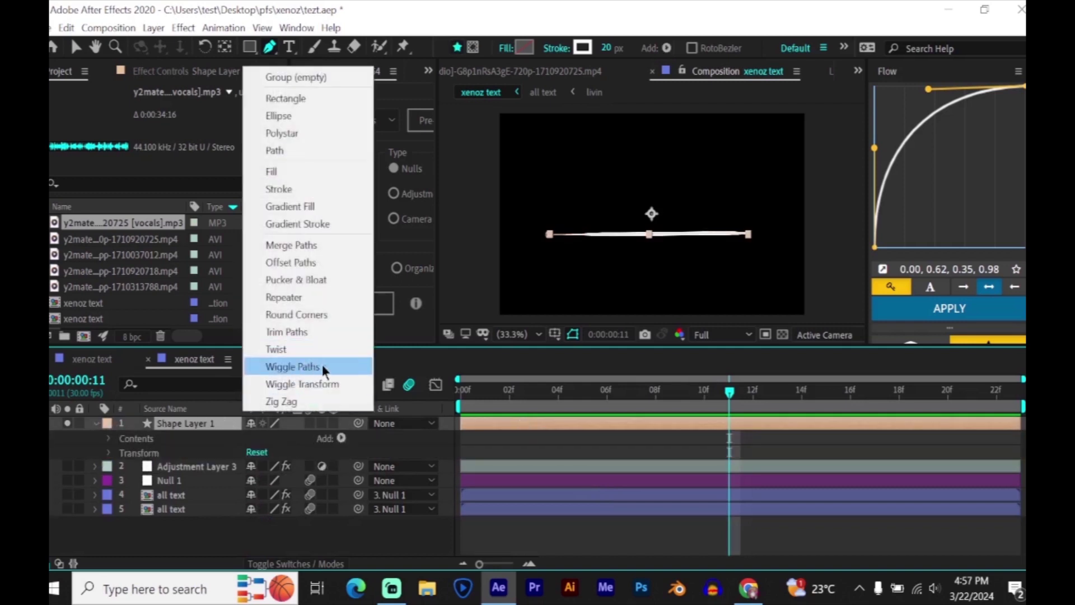
click(296, 333)
click(120, 468)
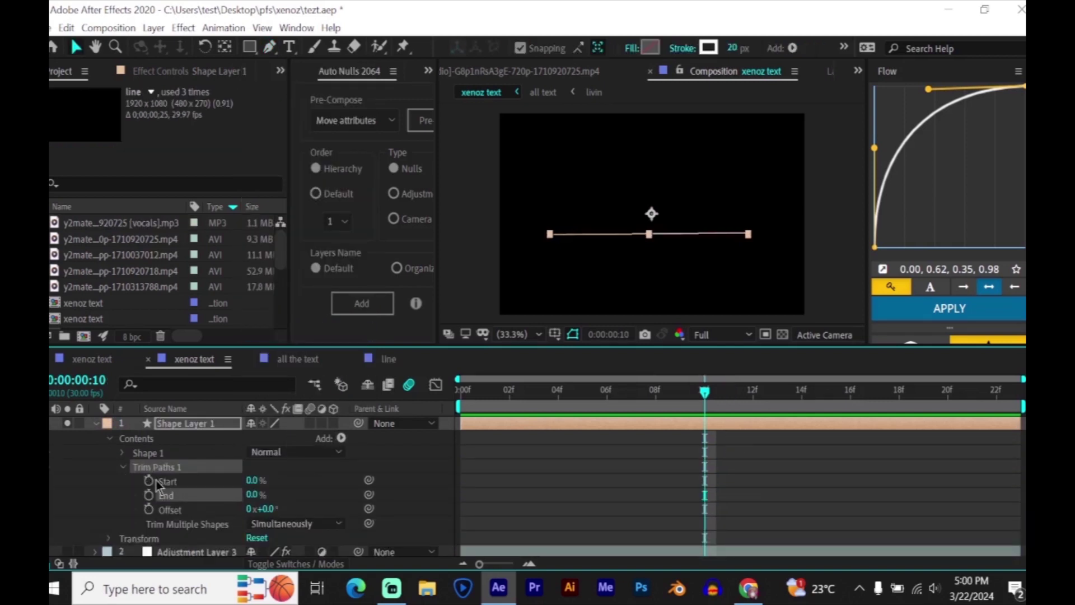
Step: Keyframe both Start and End of Trim Paths from 0% at frame 0 to 100% at frame 20
drag(706, 492, 468, 510)
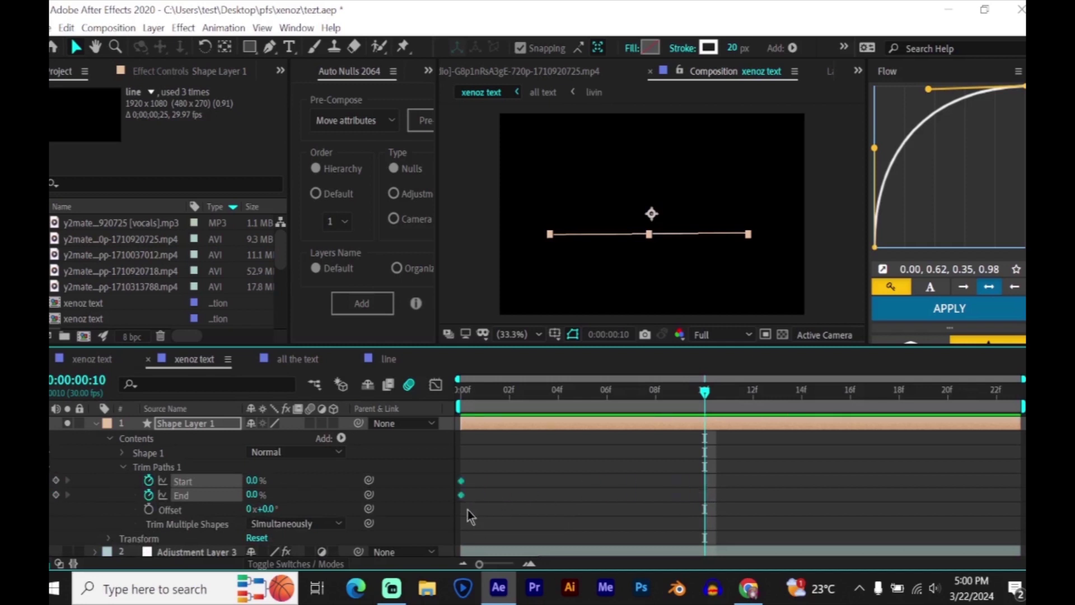
click(468, 509)
drag(255, 495, 423, 471)
drag(660, 470, 926, 492)
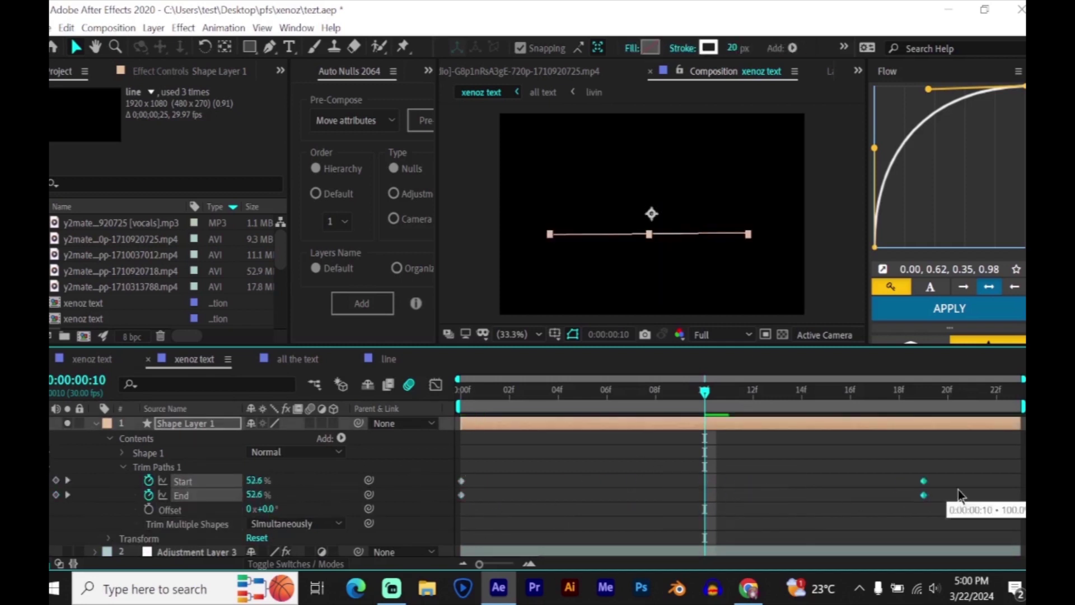
click(996, 390)
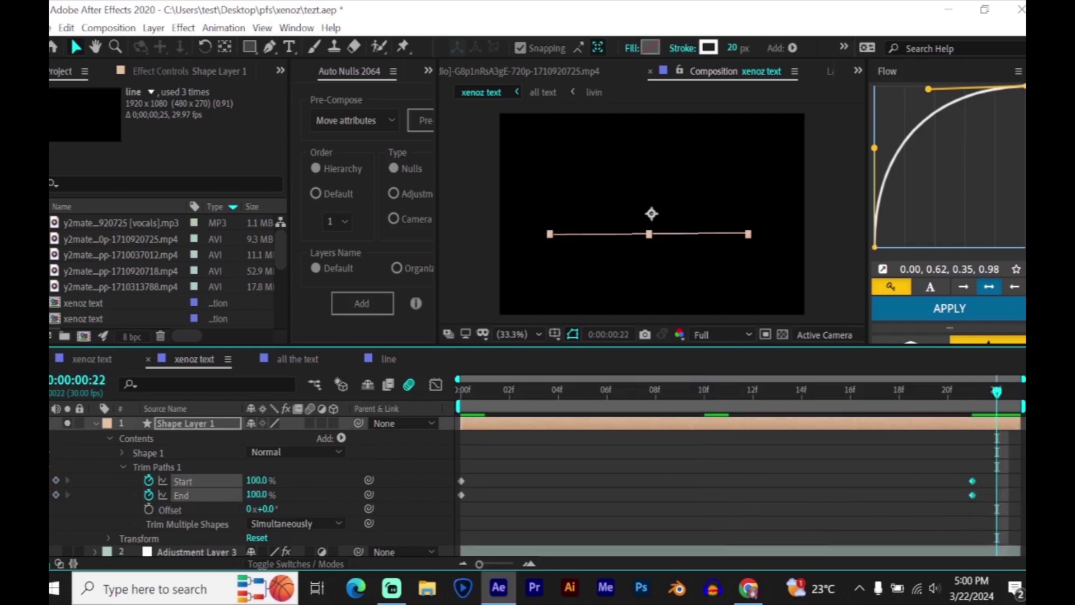
key(Page_Up)
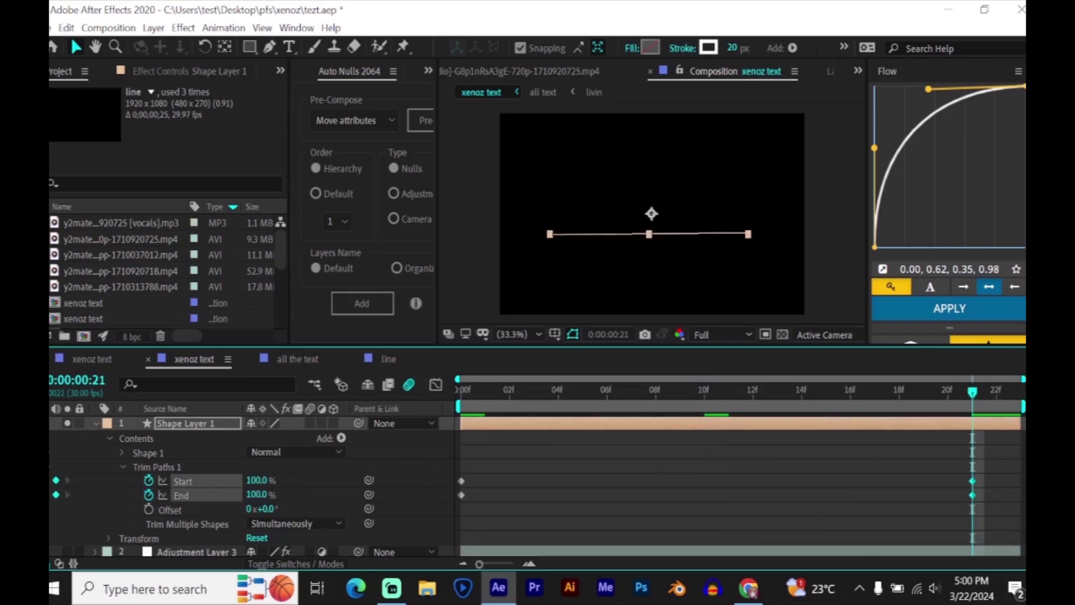
click(614, 379)
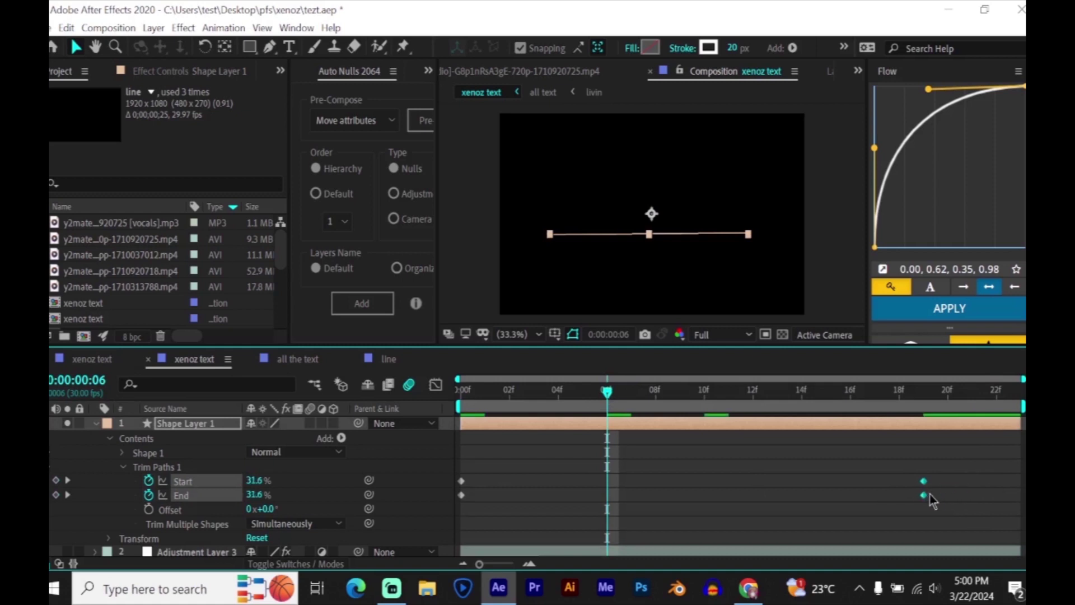
drag(930, 495, 955, 495)
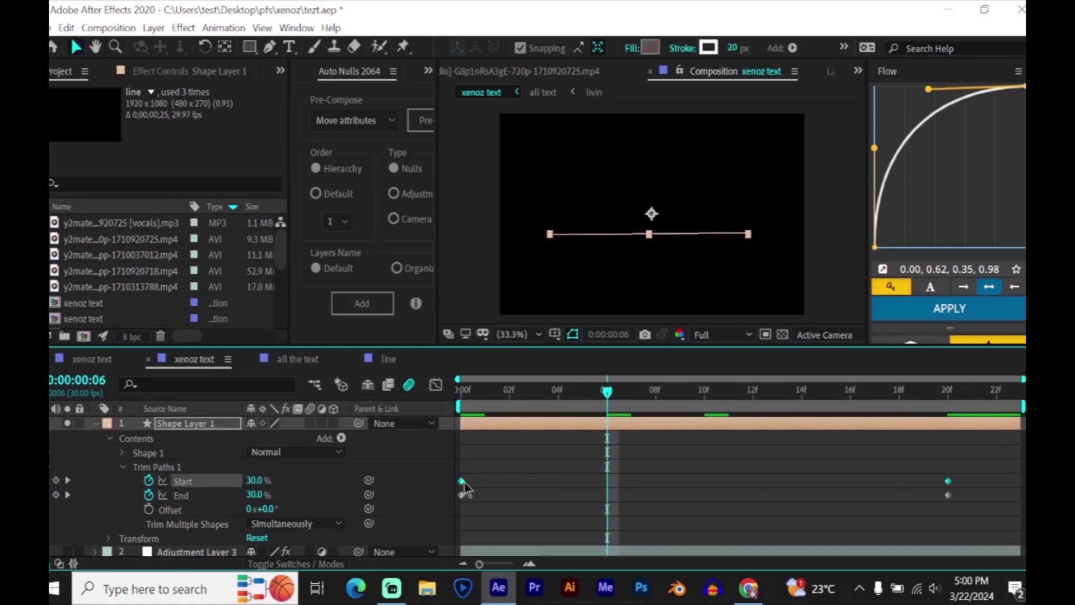
Step: Shift the Trim Paths Start keyframes three frames later and preview the line animation
drag(463, 481, 534, 482)
key(Home)
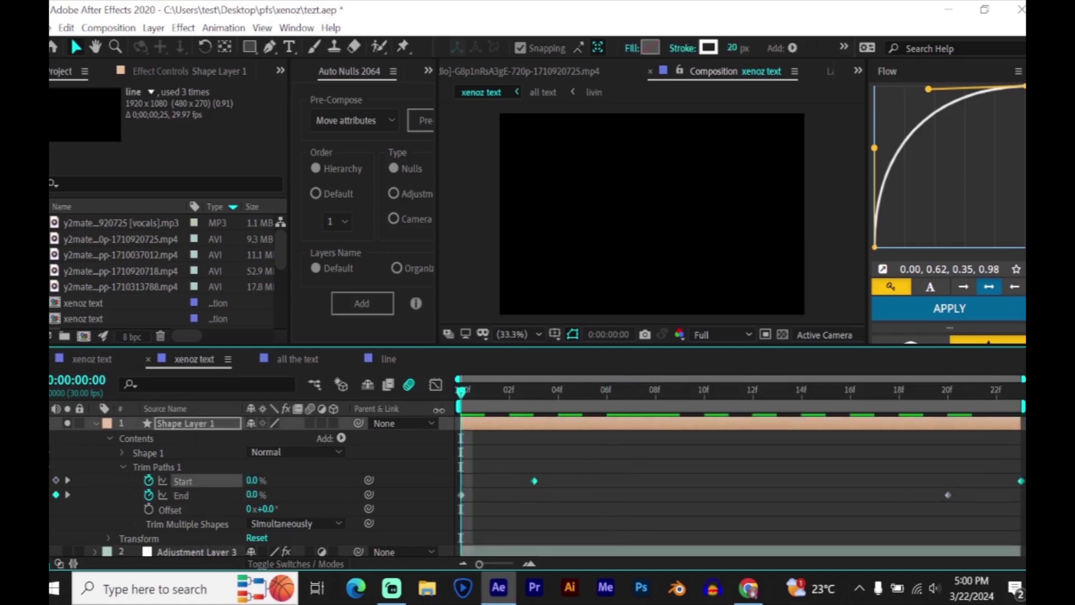
key(space)
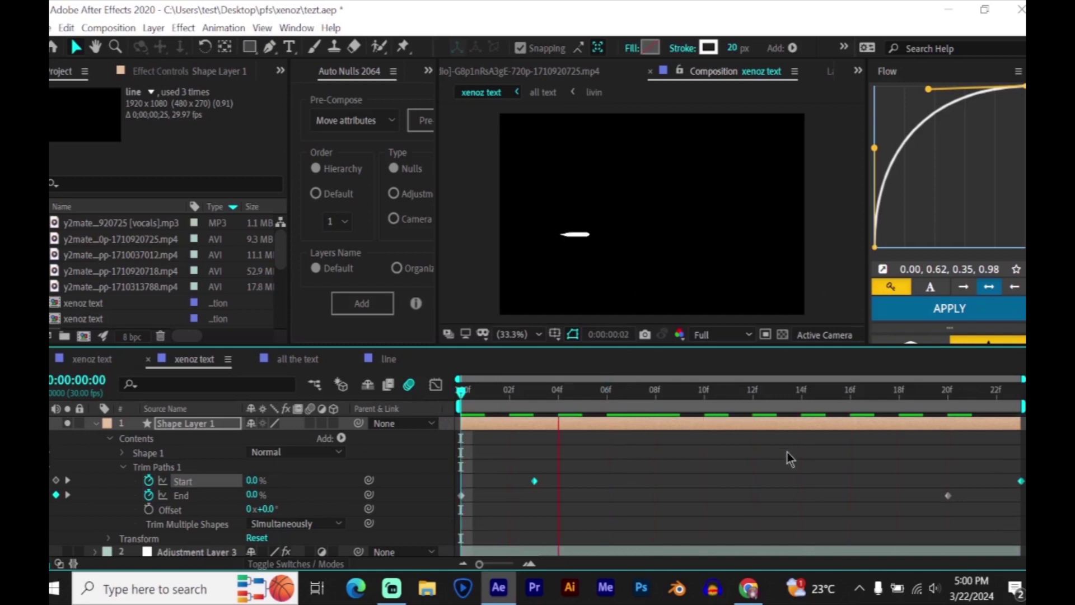
key(space)
Step: Apply Easy Ease to all Trim Paths Start and End keyframes and preview the line's motion
drag(436, 477, 1025, 526)
key(F9)
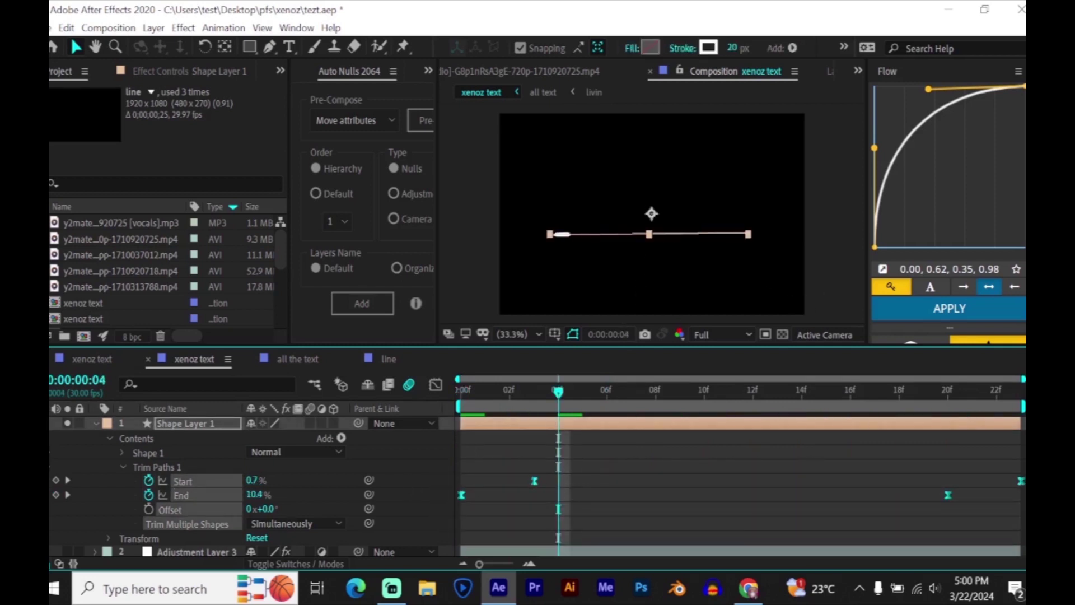
key(space)
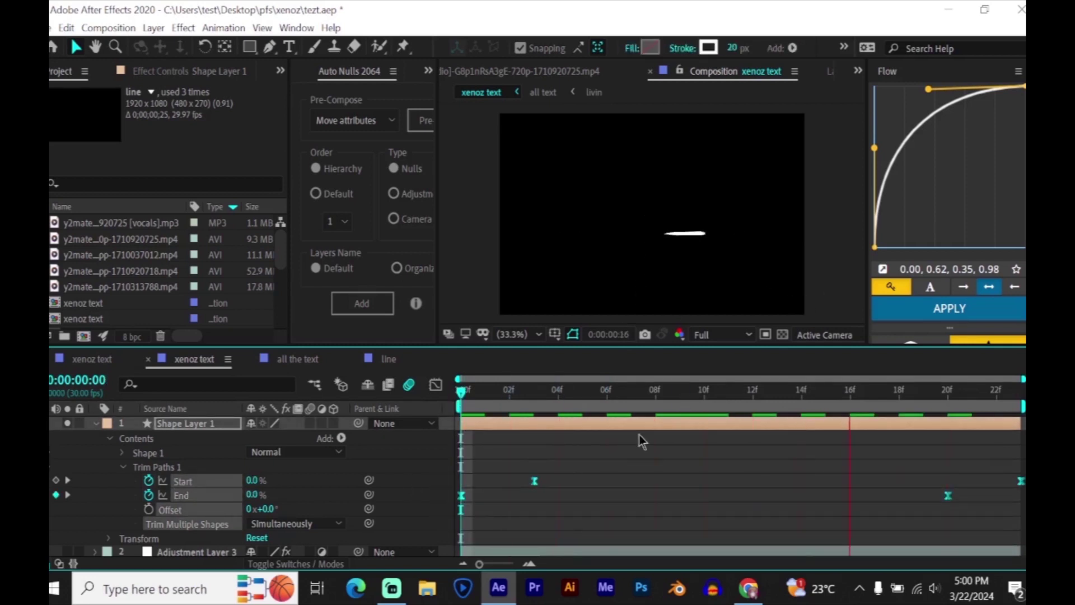
key(space)
Step: Trim the line layer's out point to frame 21 and compress its Trim Paths keyframes to end there
drag(707, 395, 678, 415)
click(661, 446)
click(658, 429)
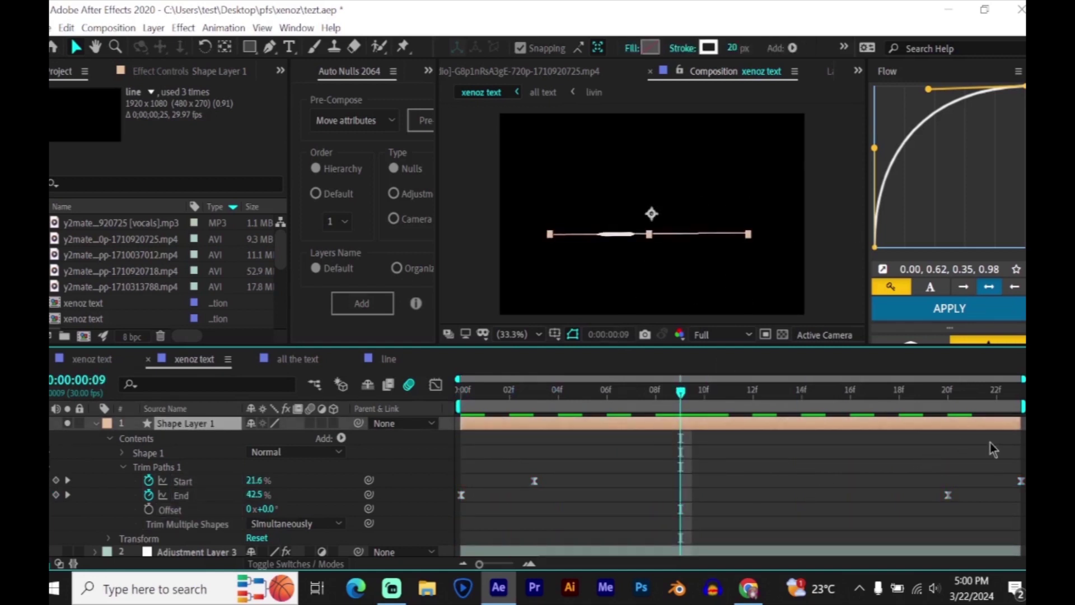
drag(1001, 434, 970, 455)
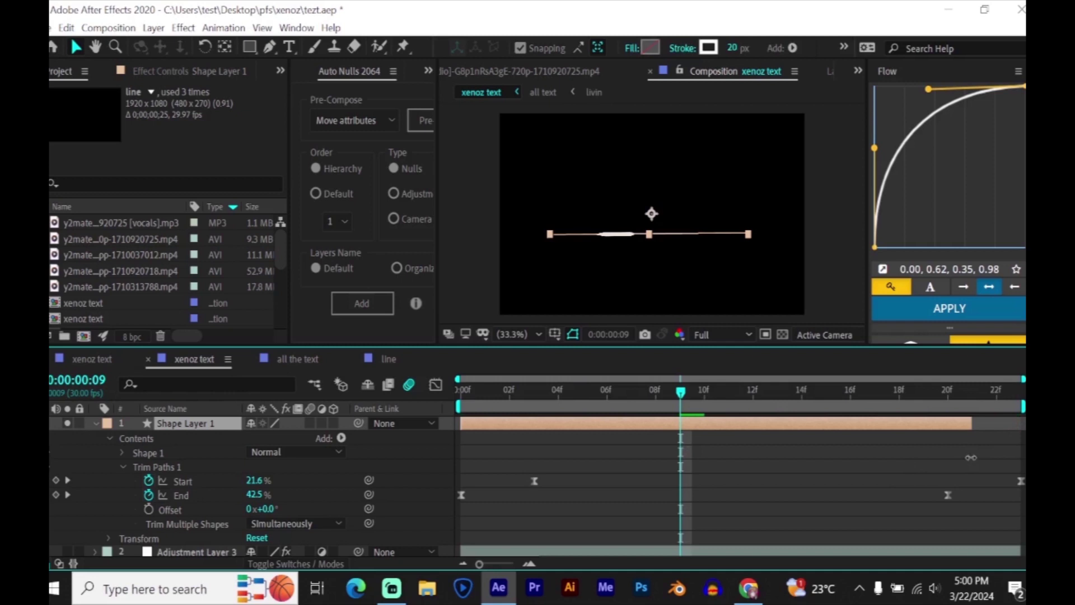
click(923, 459)
mouse_move(436, 474)
mouse_down()
mouse_move(1011, 531)
mouse_move(1022, 499)
mouse_move(973, 489)
mouse_up()
click(825, 480)
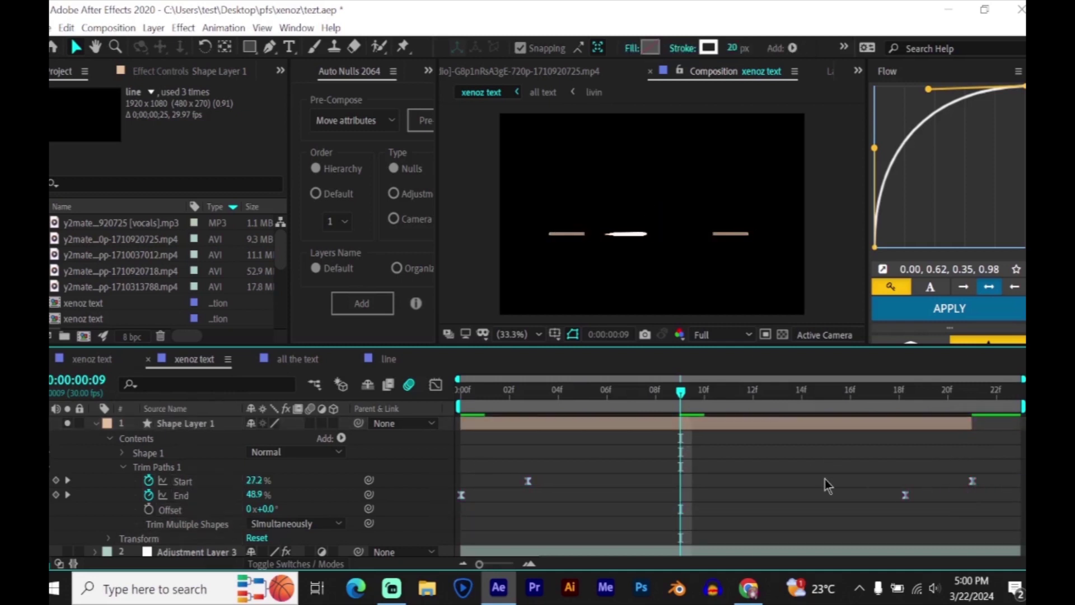
Step: Duplicate the line's shape layer and move the copy to start at frame 2
click(726, 426)
key(ctrl+d)
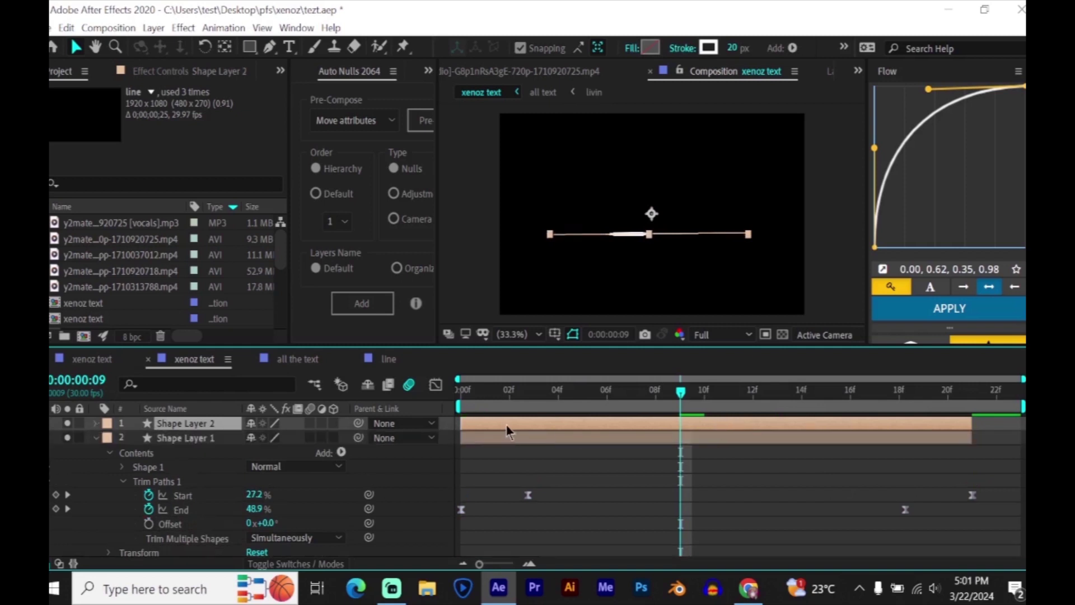
drag(506, 424, 544, 432)
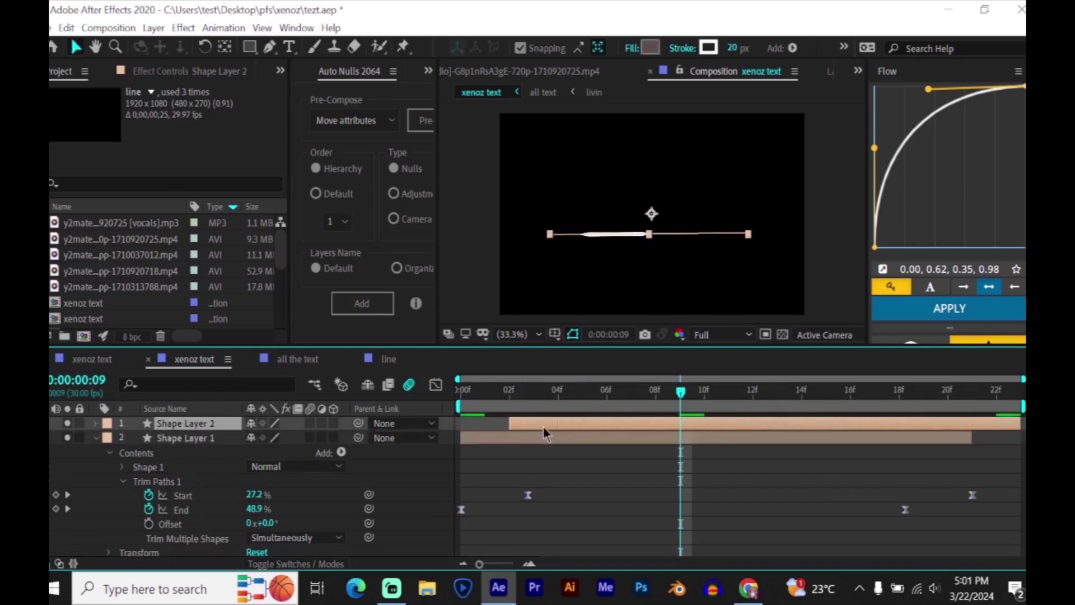
Step: Add a dash of 10 to the stroke of the duplicated line layer
click(95, 424)
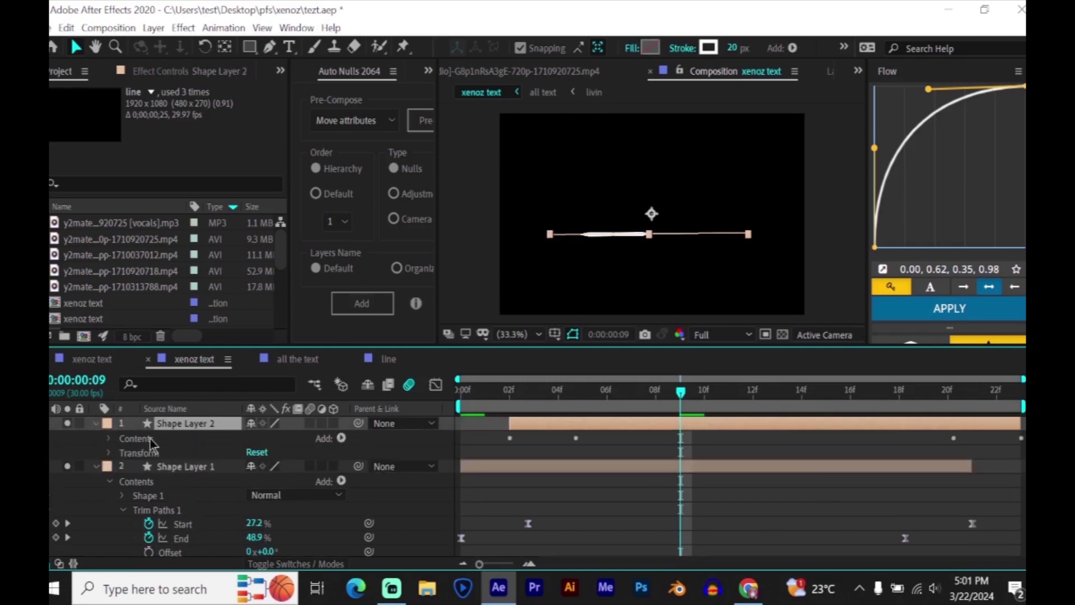
click(110, 439)
click(123, 453)
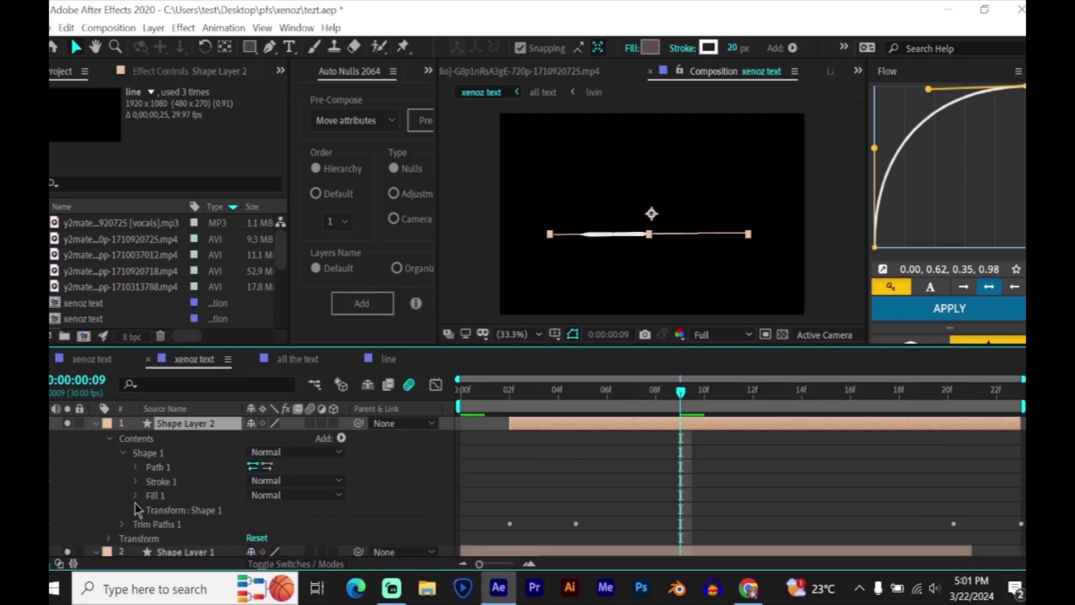
click(135, 482)
scroll(138, 490, down, 2)
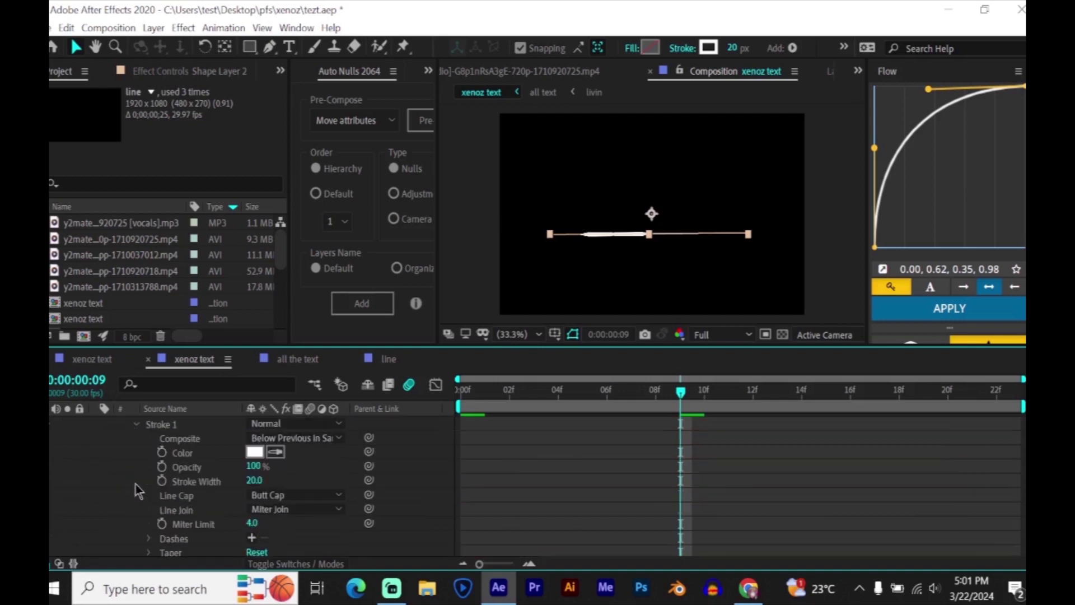
click(252, 539)
click(539, 498)
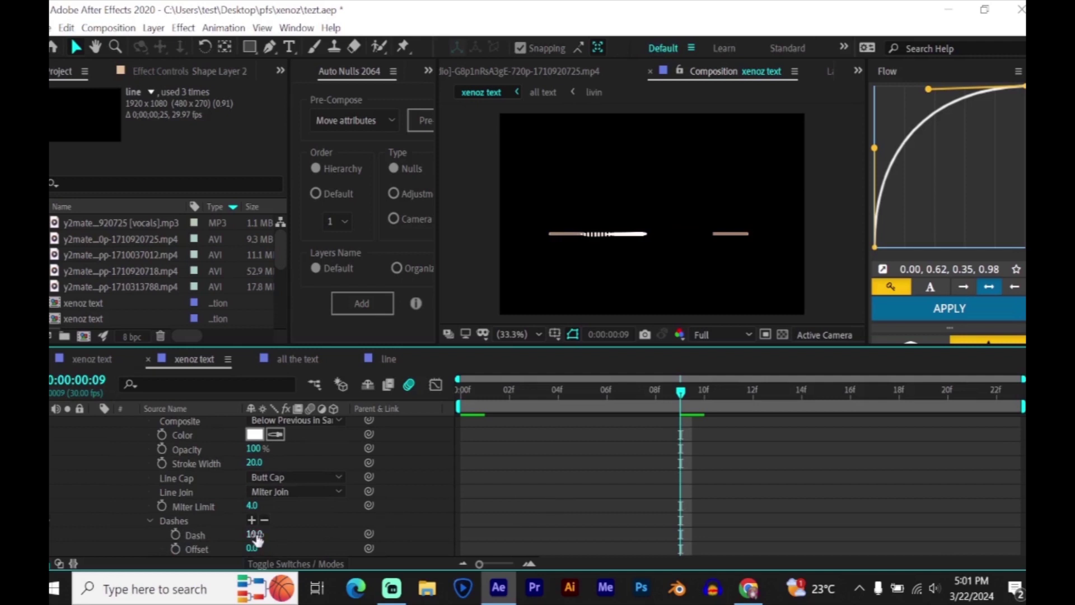
Step: Set the duplicated line's stroke dash to 48 and preview both lines' motion from the first frame
drag(257, 539, 273, 539)
click(535, 481)
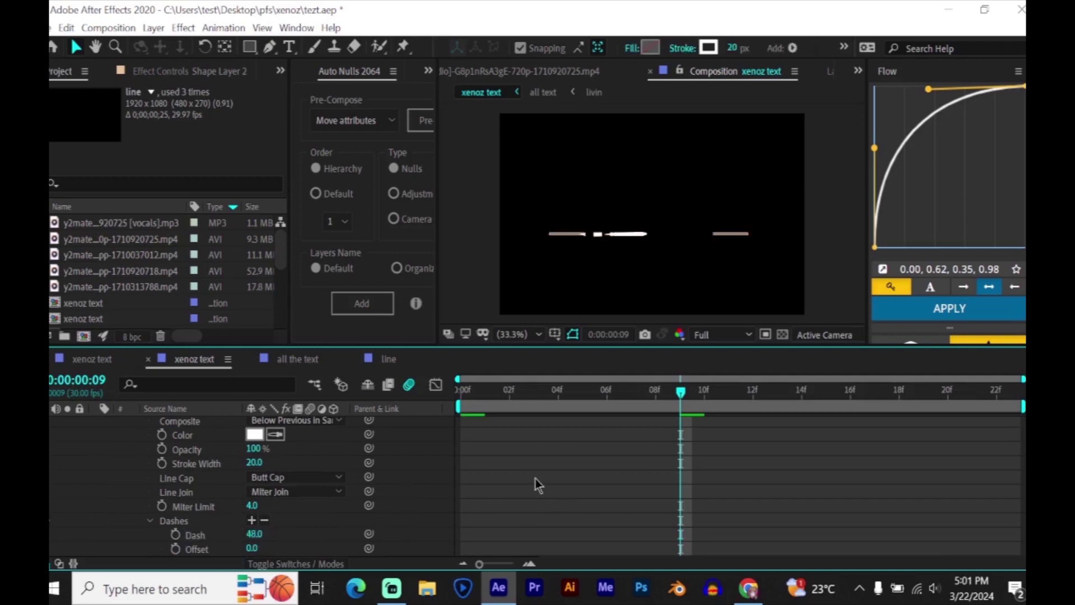
key(u)
key(u)
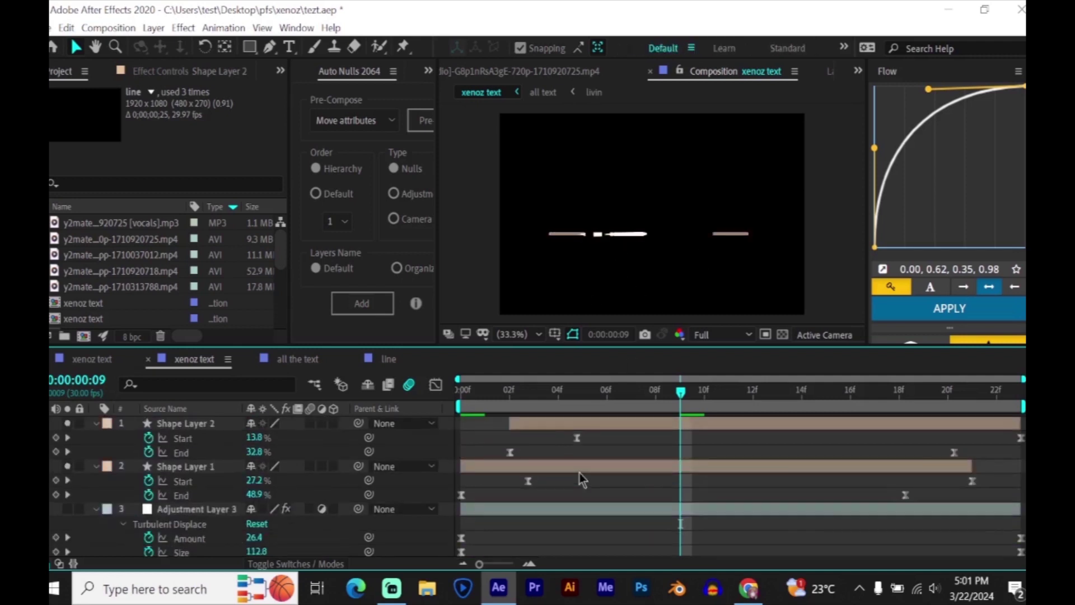
drag(680, 392, 431, 446)
key(space)
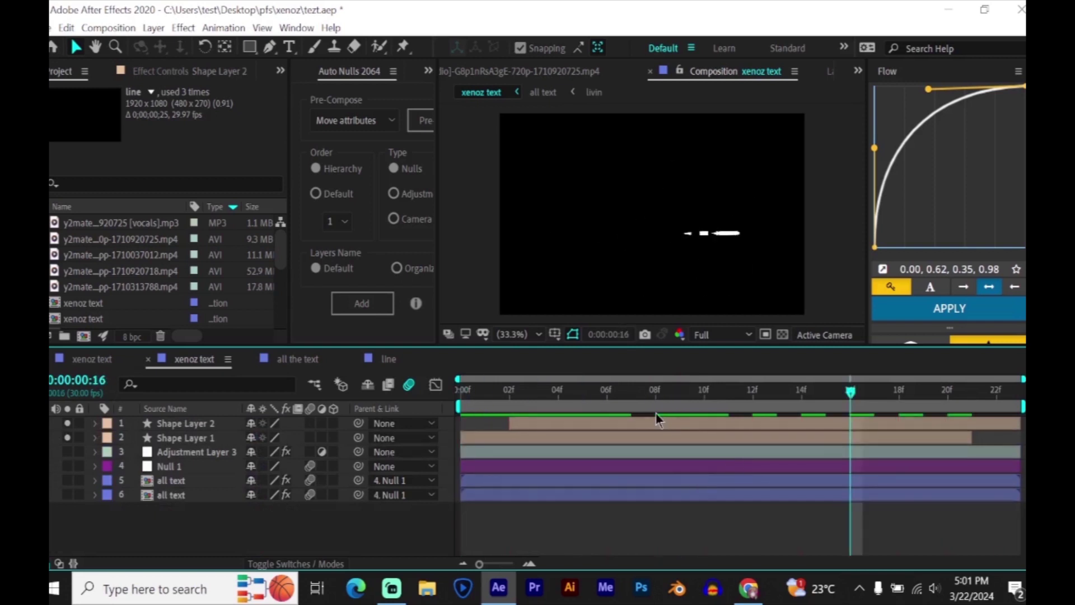
Step: Turn off solo for both line shape layers and preview them together with the text from the first frame
click(680, 390)
click(67, 424)
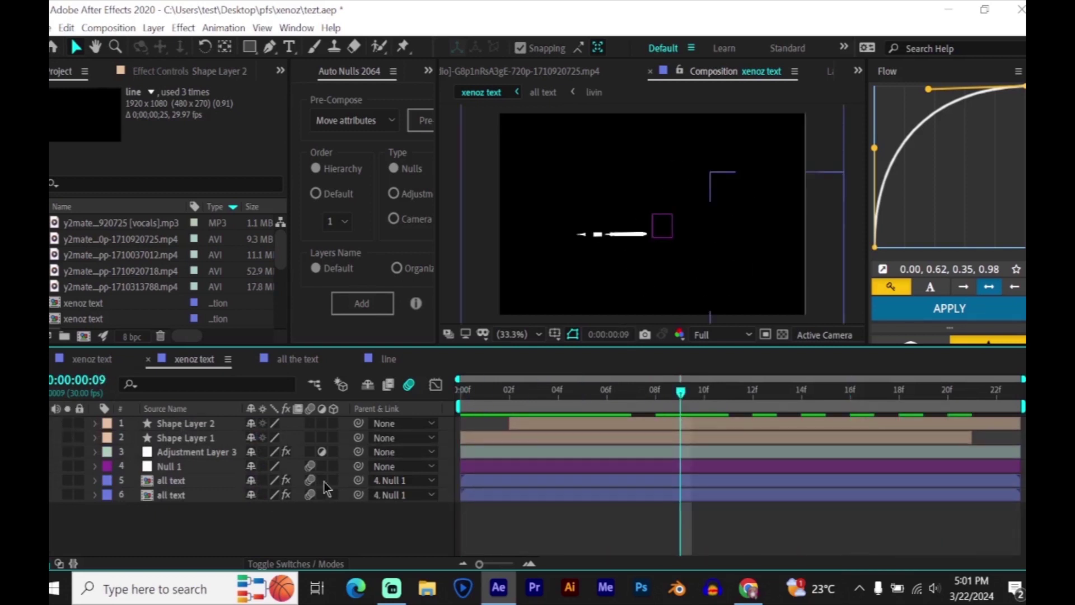
key(Home)
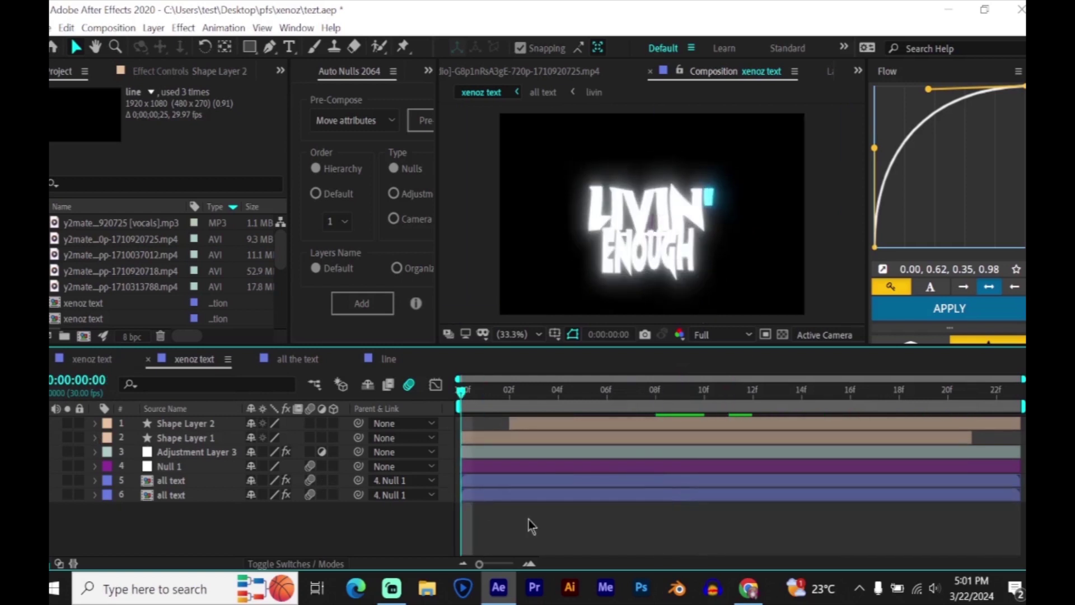
key(space)
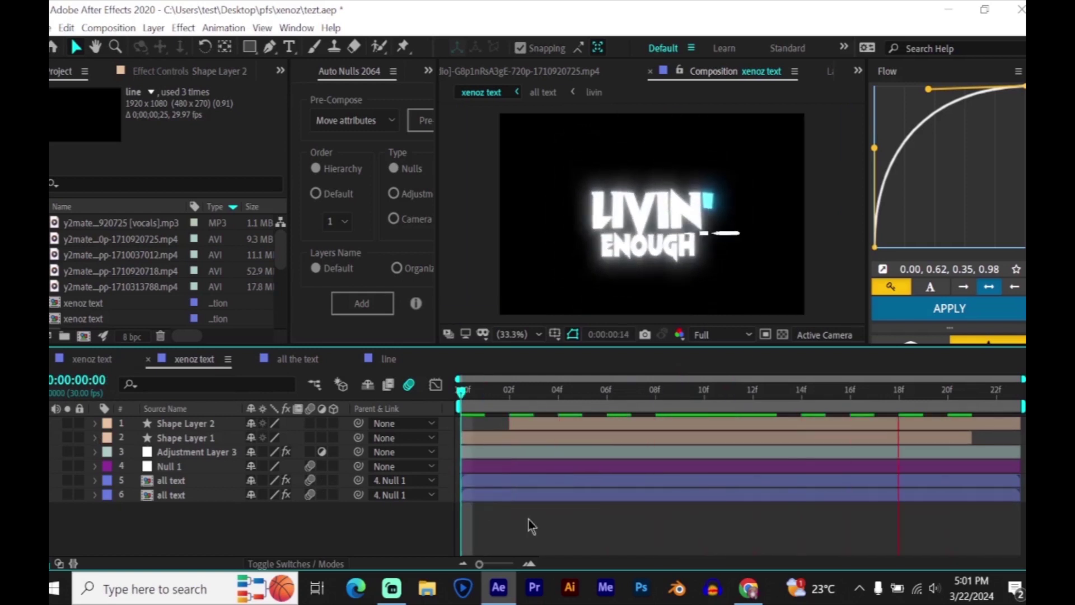
key(space)
Step: Pre-compose Shape Layer 1 and Shape Layer 2 into a composition named "line", moving all attributes
click(684, 424)
shift+click(683, 437)
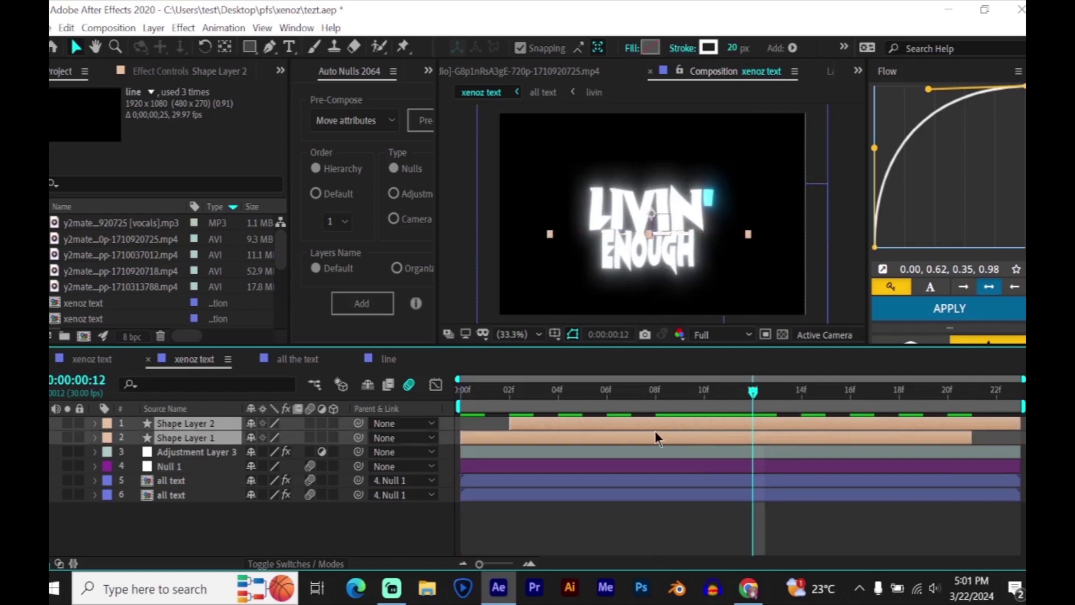
right_click(654, 435)
click(720, 488)
text(line)
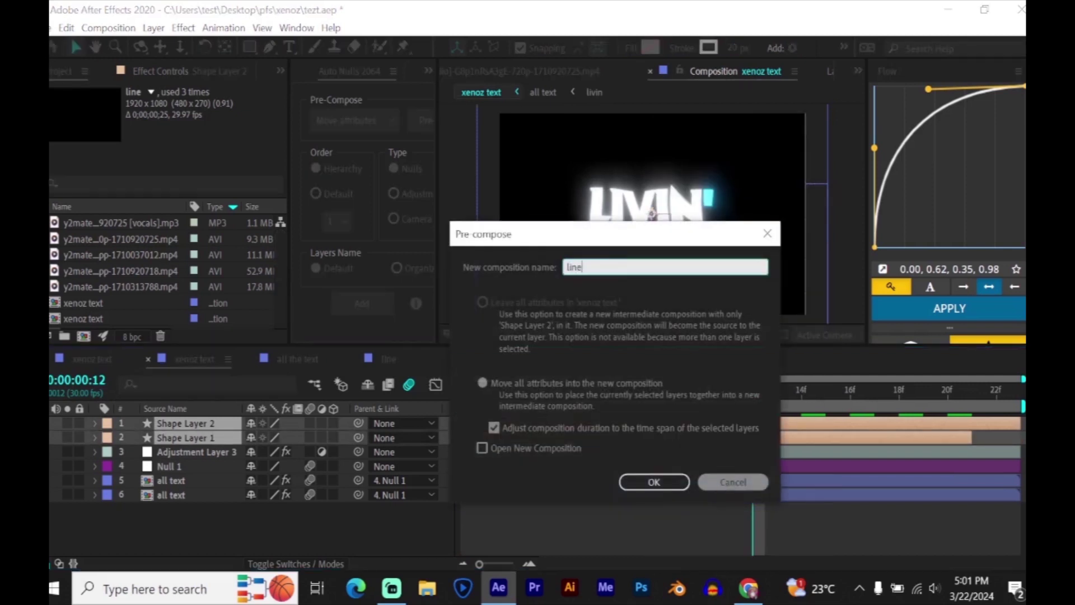
key(Return)
Step: Apply the Tint effect to the line pre-comp and map white to a light blue
key(ctrl+space)
text(tint)
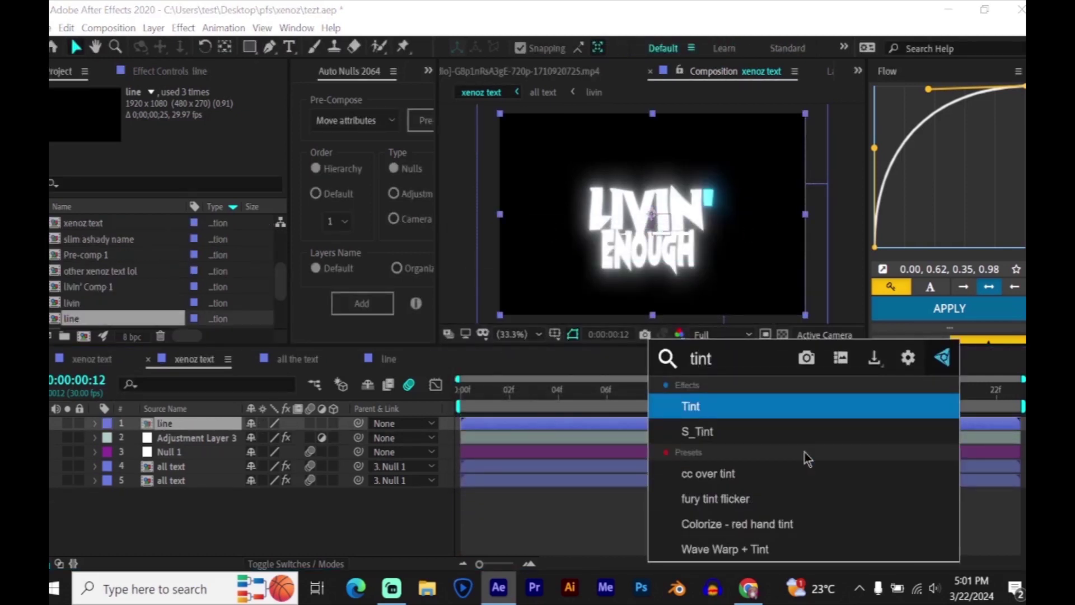
key(Return)
click(182, 135)
click(673, 392)
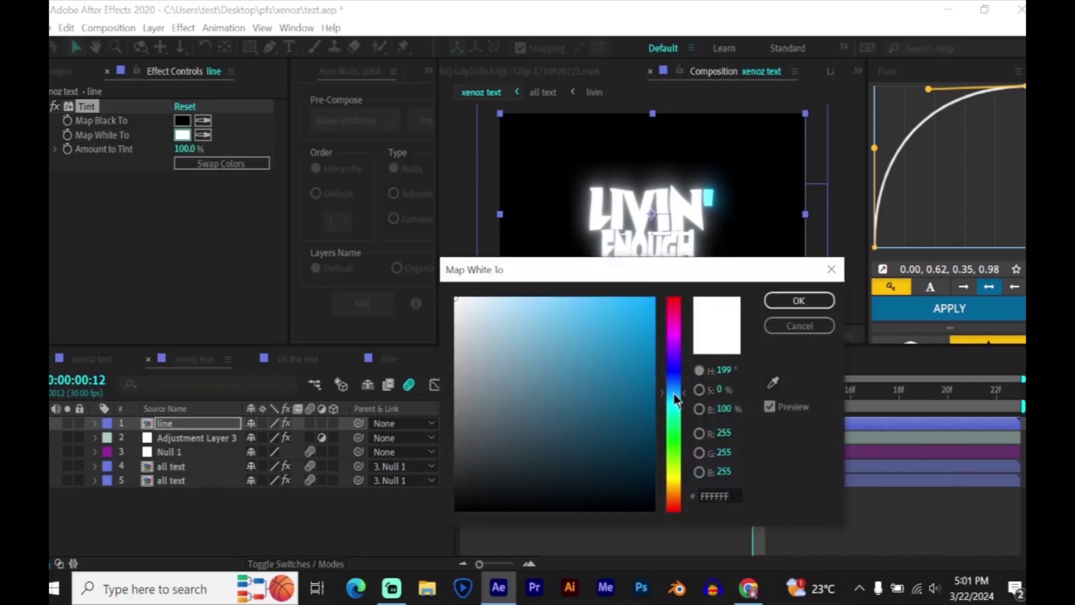
click(597, 297)
click(799, 300)
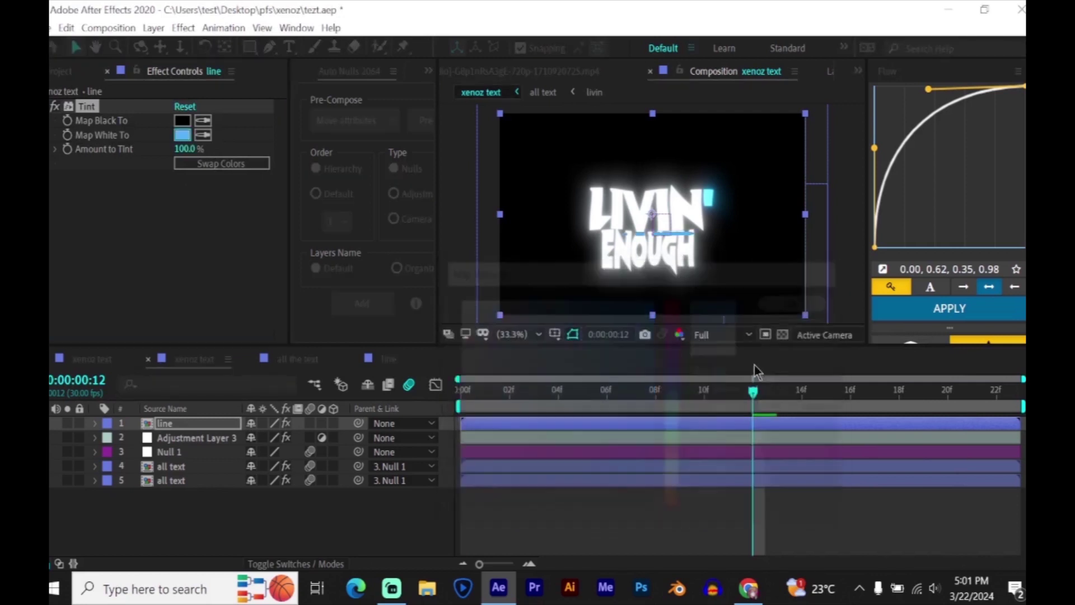
Step: Apply the Deep Glow effect to the line pre-comp
key(ctrl+space)
text(deep)
key(Return)
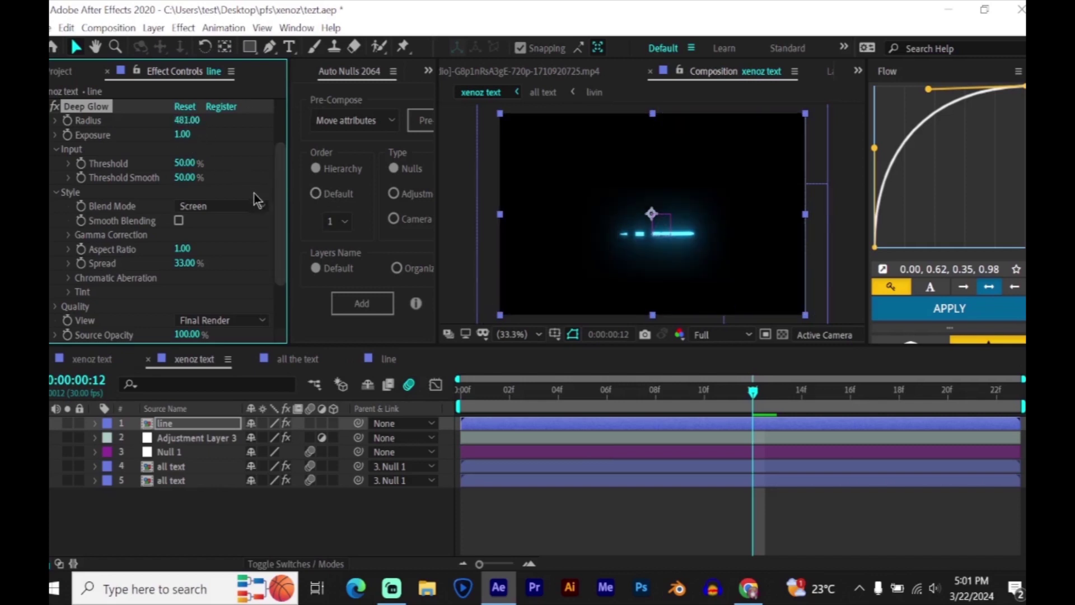
scroll(286, 284, down, 3)
click(670, 523)
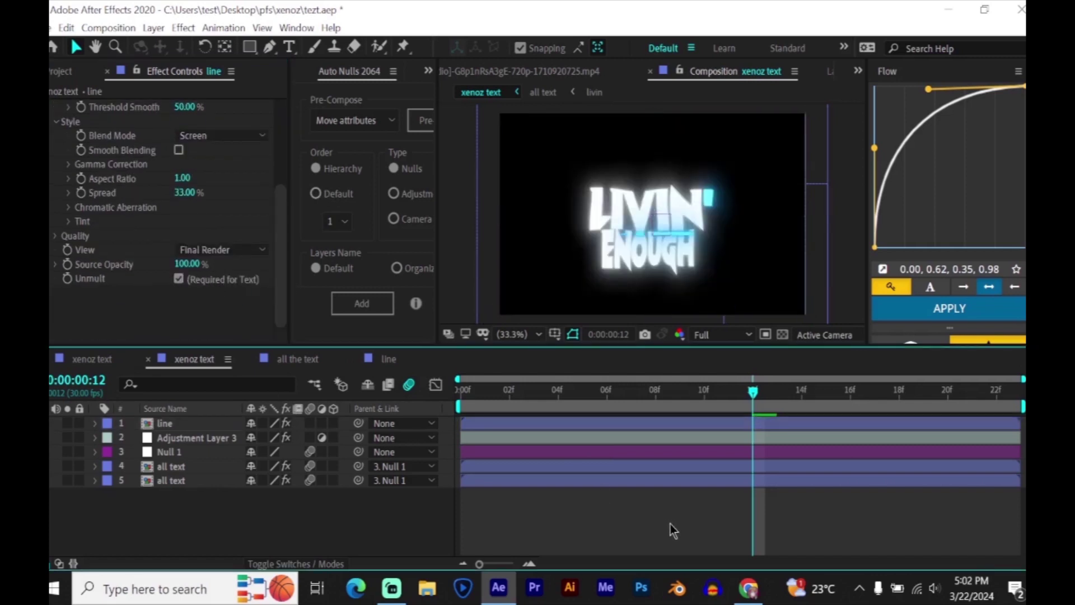
Step: Move Adjustment Layer 3 above the line layer and preview the animation from the first frame
key(Home)
drag(212, 442, 199, 419)
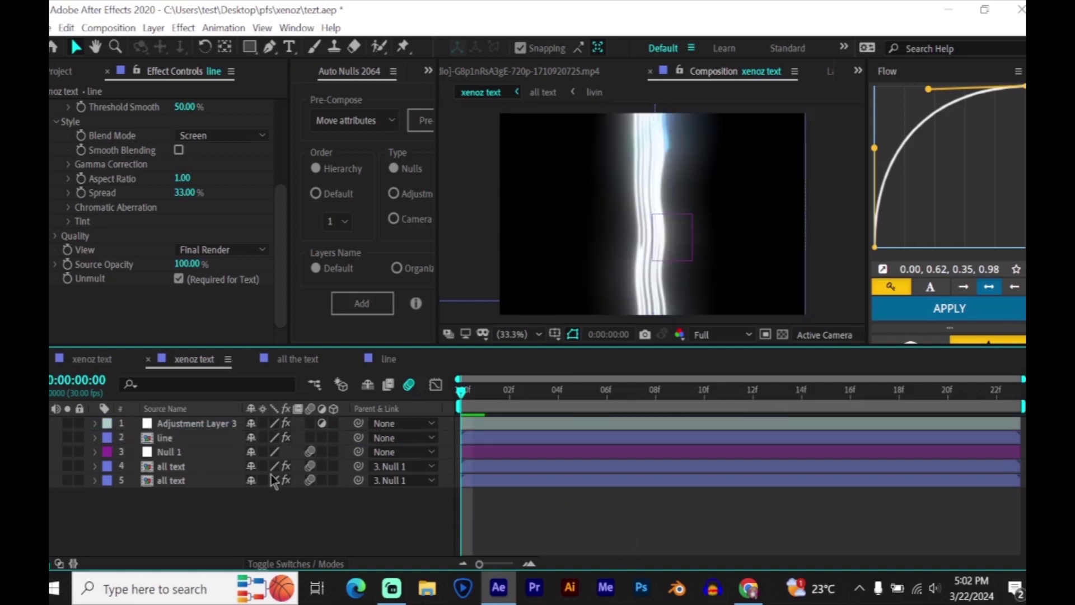
key(space)
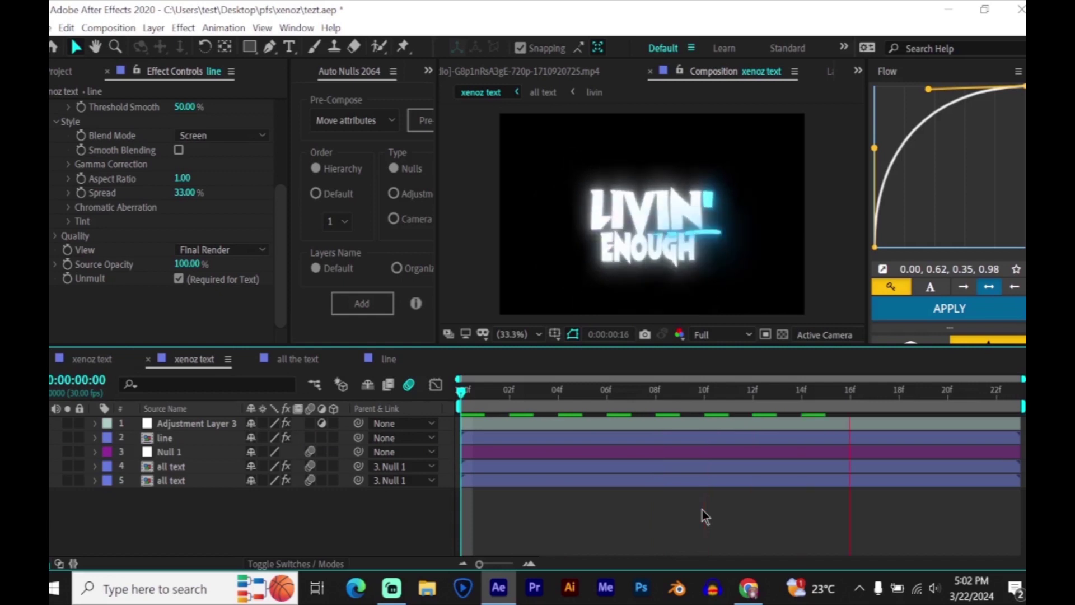
key(space)
Step: Duplicate the line pre-comp and place the copy lower and further left, across the bottom of "ENOUGH"
click(675, 438)
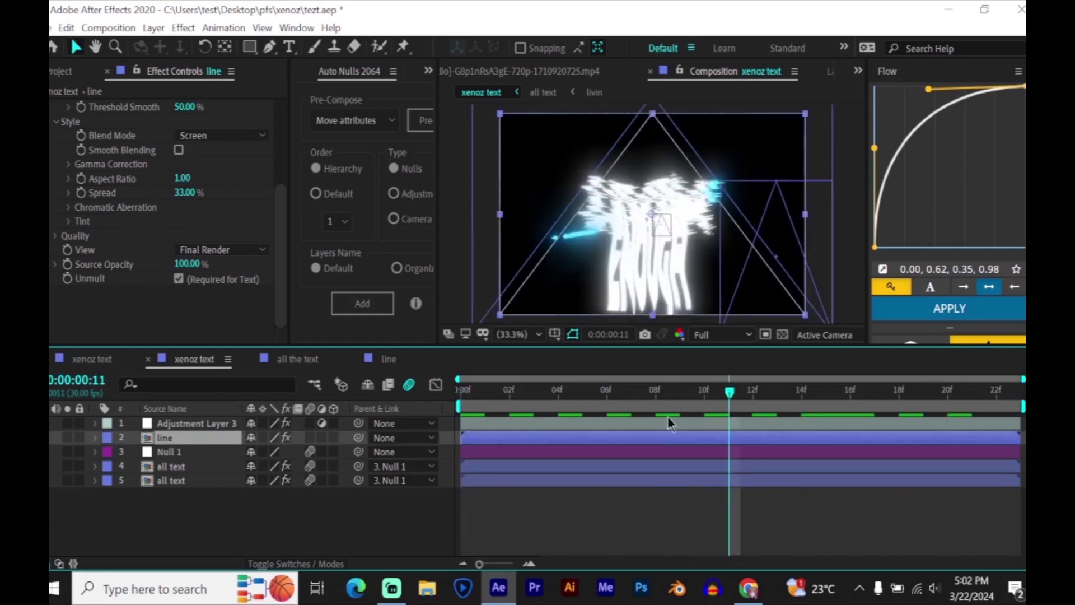
key(ctrl+d)
drag(661, 240, 632, 282)
key(Return)
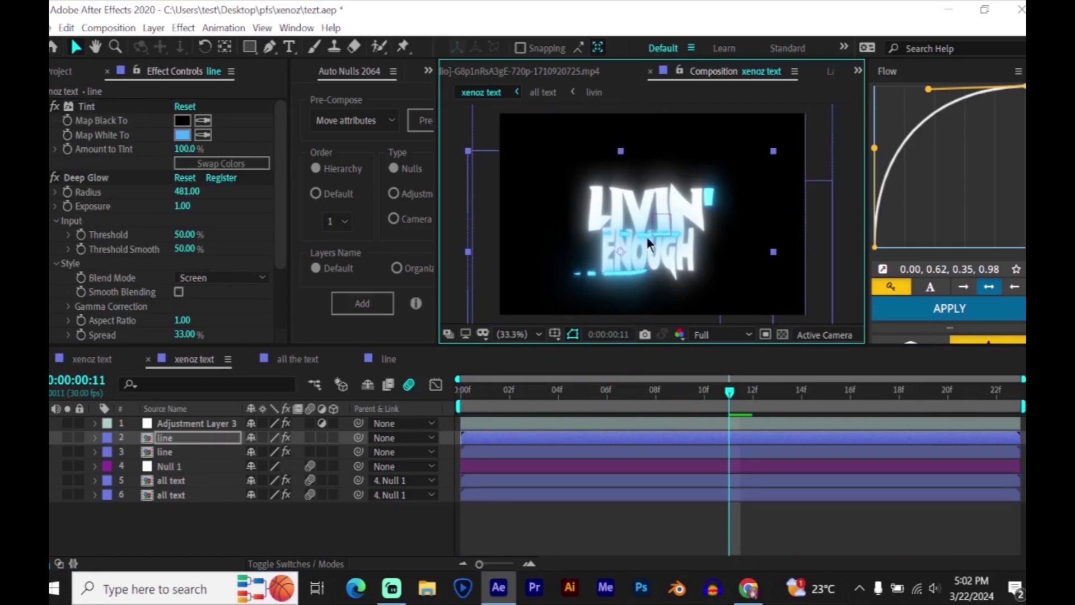
Step: Shift the duplicated line layer earlier so it ends at frame 20, and preview from the first frame
drag(576, 435, 505, 436)
click(583, 515)
drag(729, 391, 336, 435)
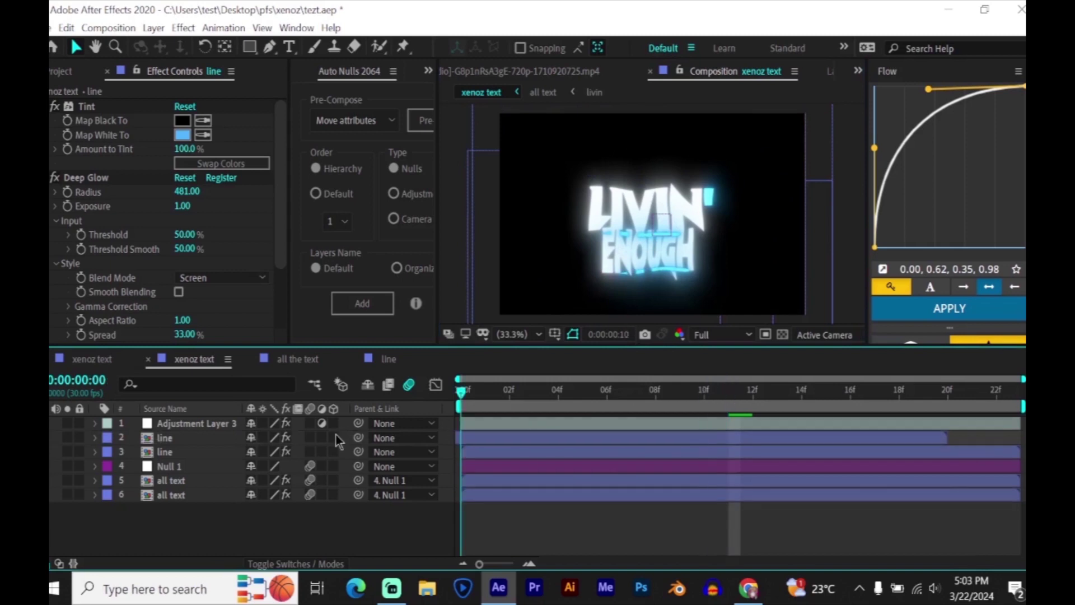
key(space)
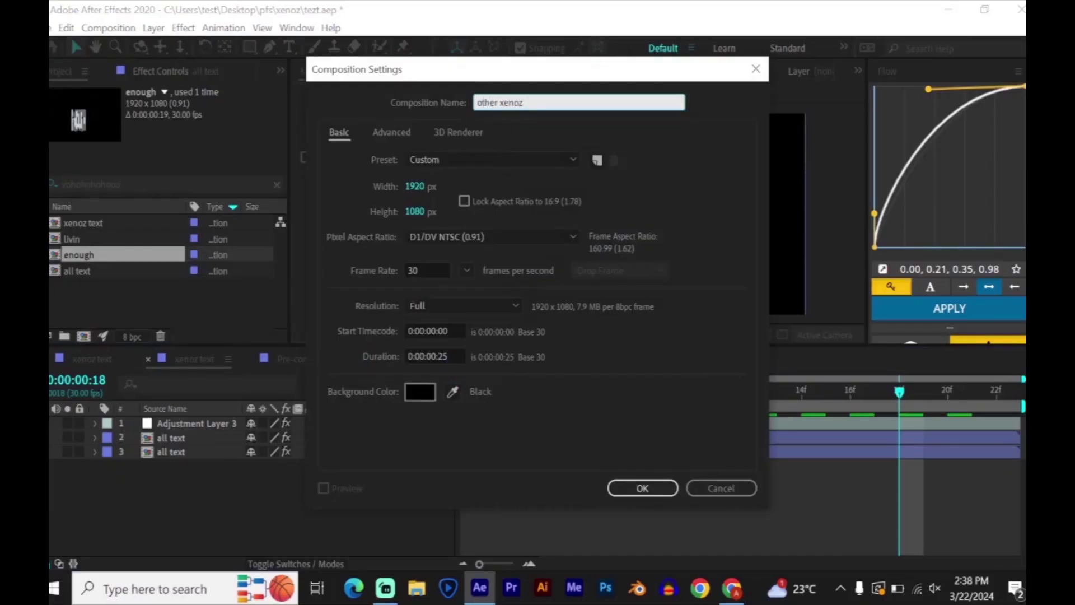
Step: Create a 1920 x 1080, 25-frame composition named "other xenoz text lol" and add the text "zura"
text(lol)
key(Return)
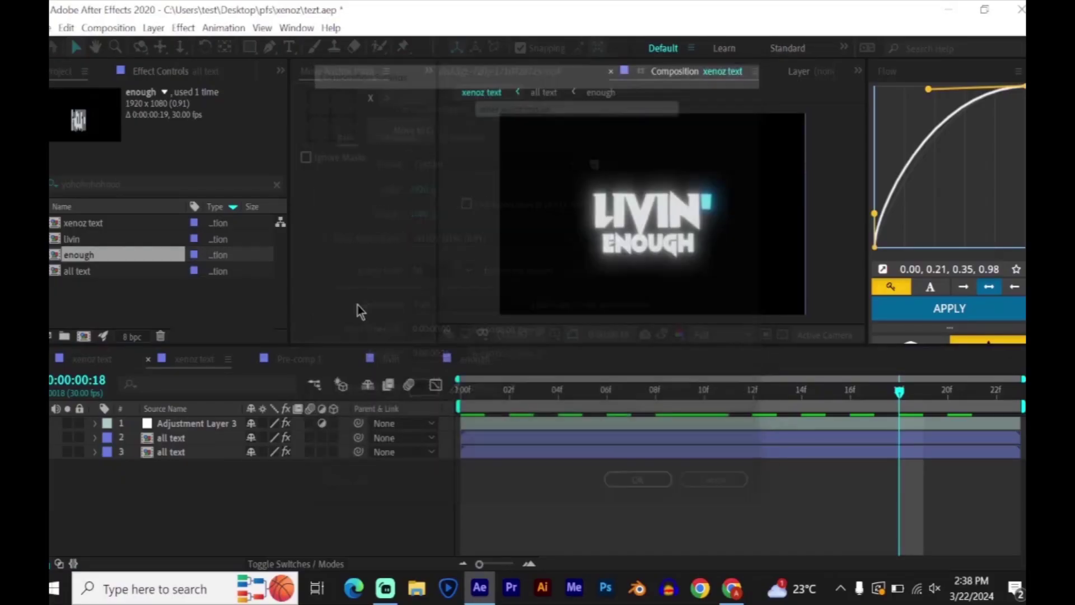
click(288, 47)
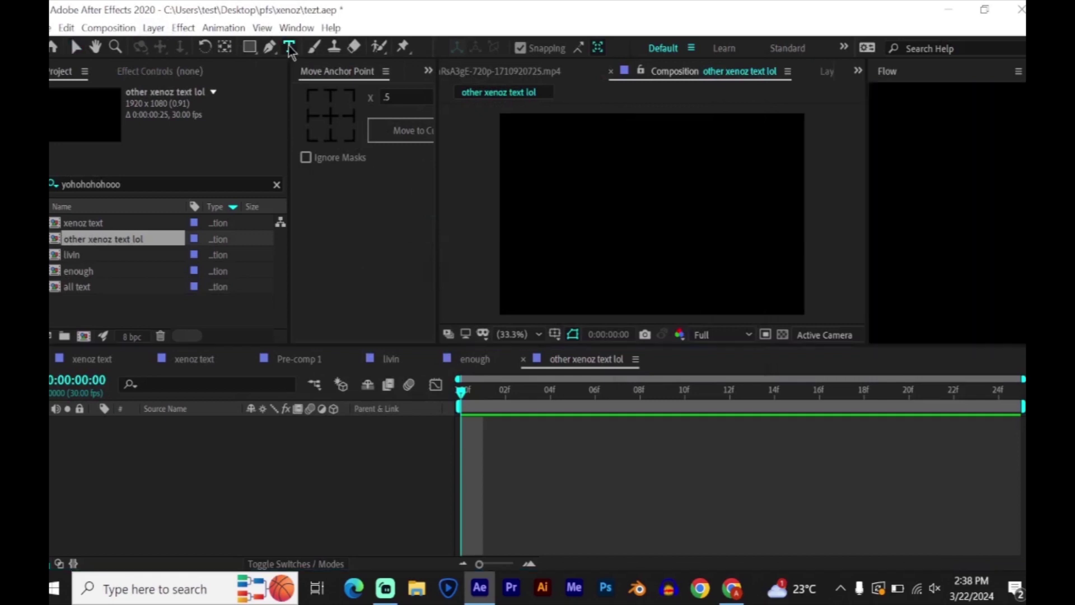
click(651, 259)
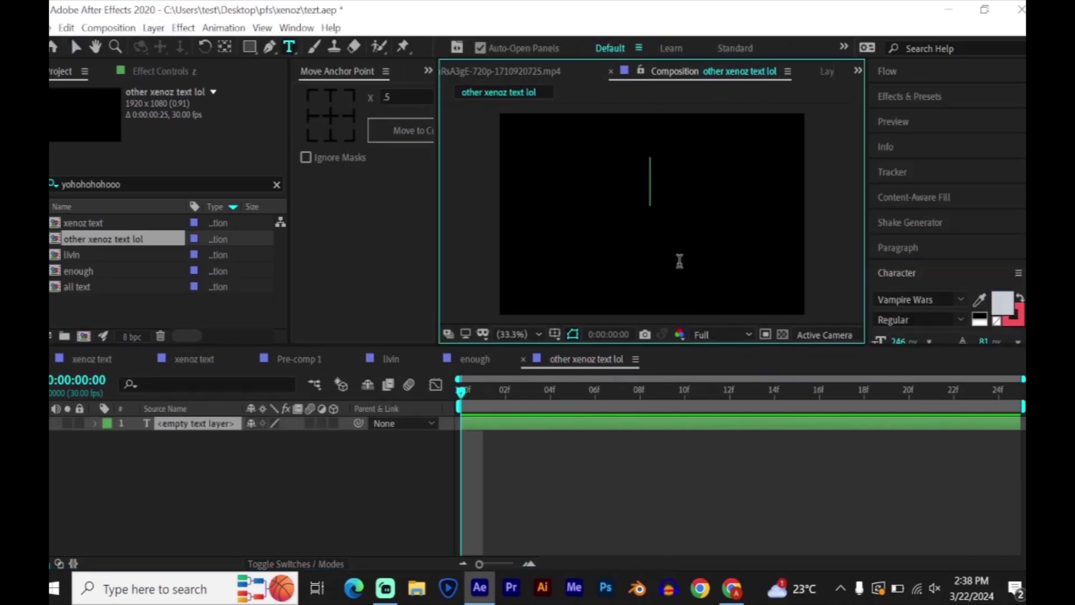
text(zura)
Step: Centre the zura text's anchor point and align the layer horizontally and vertically to the composition's centre
click(330, 116)
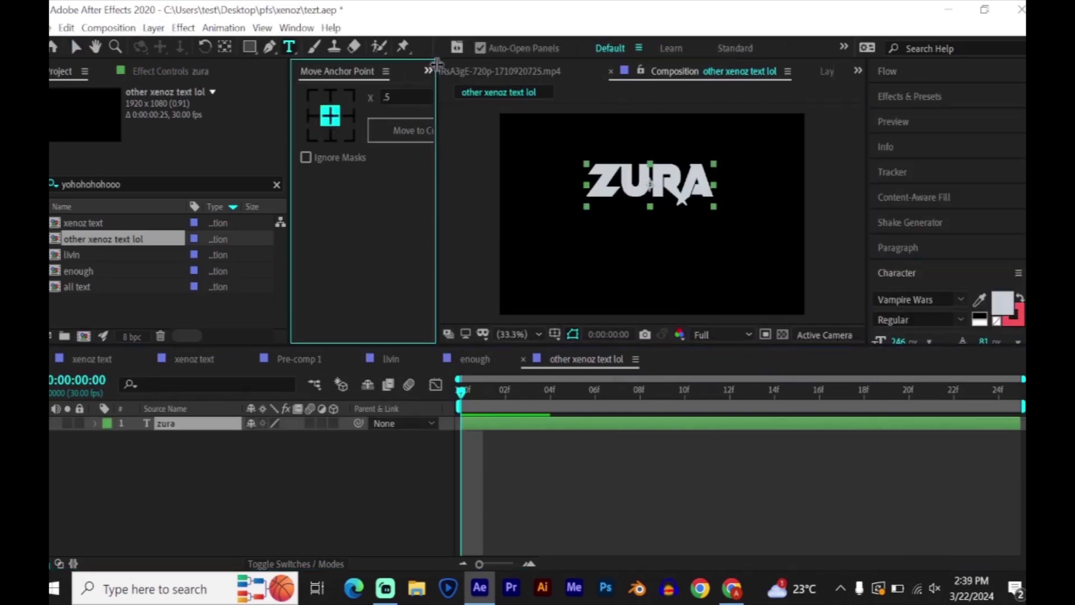
click(429, 71)
click(448, 128)
click(332, 113)
click(412, 113)
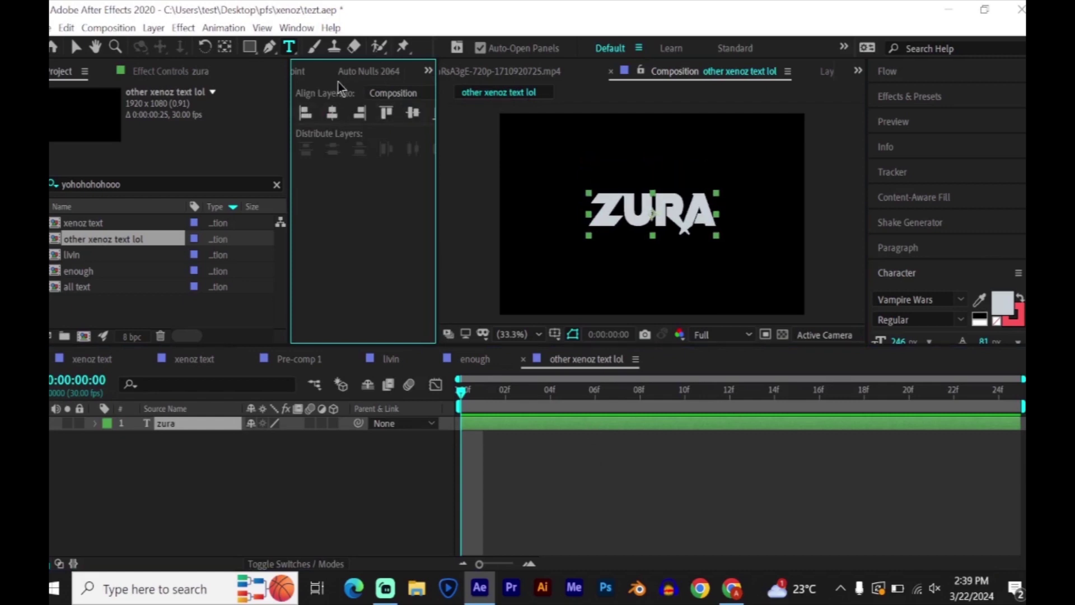
click(76, 47)
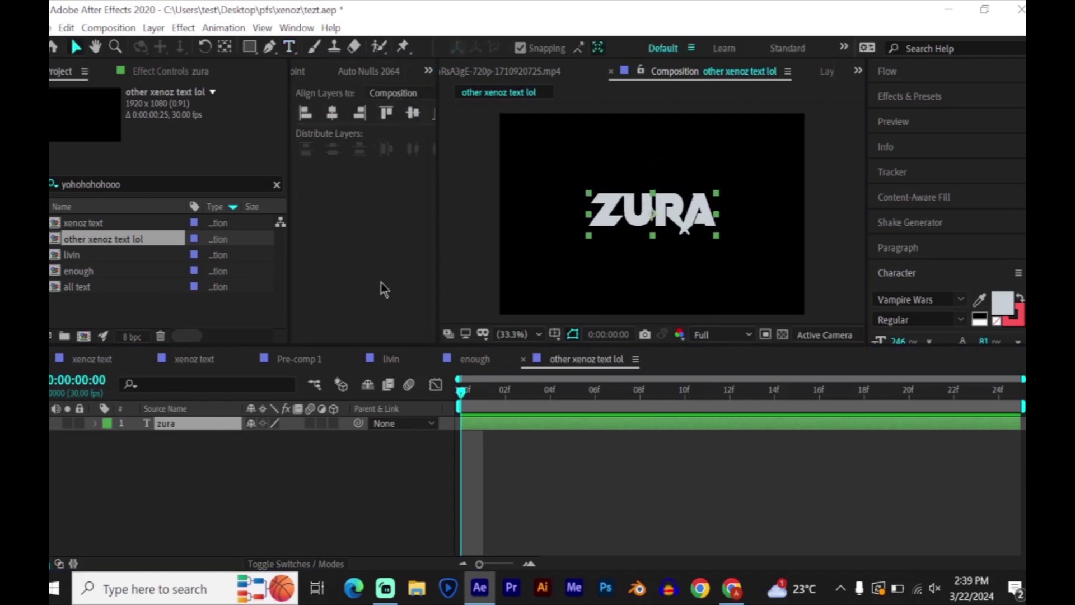
Step: Set the zura text's tracking to 101
double_click(673, 428)
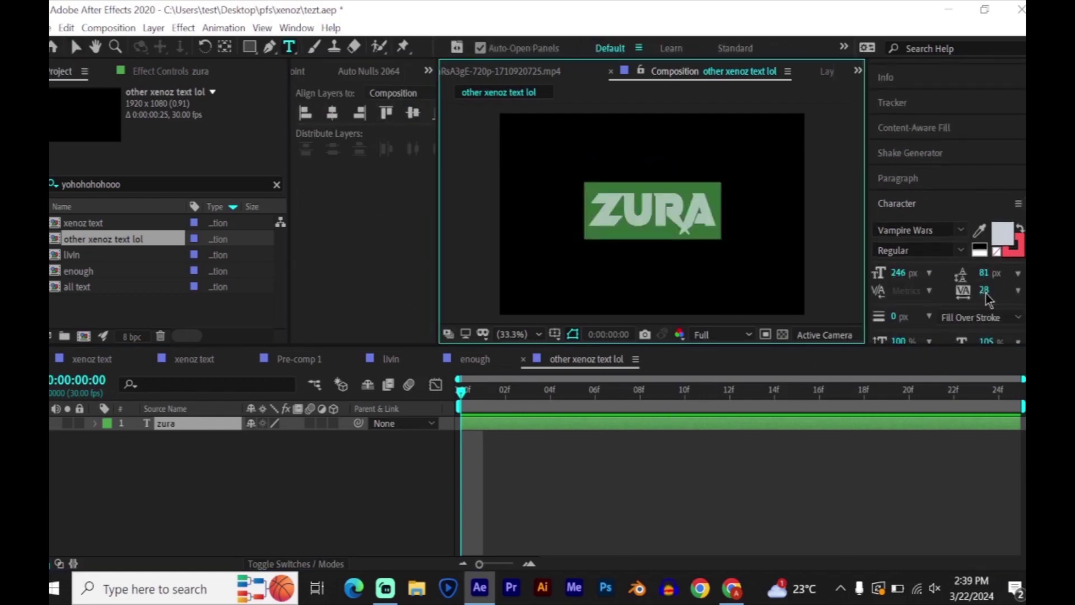
drag(987, 295, 1027, 295)
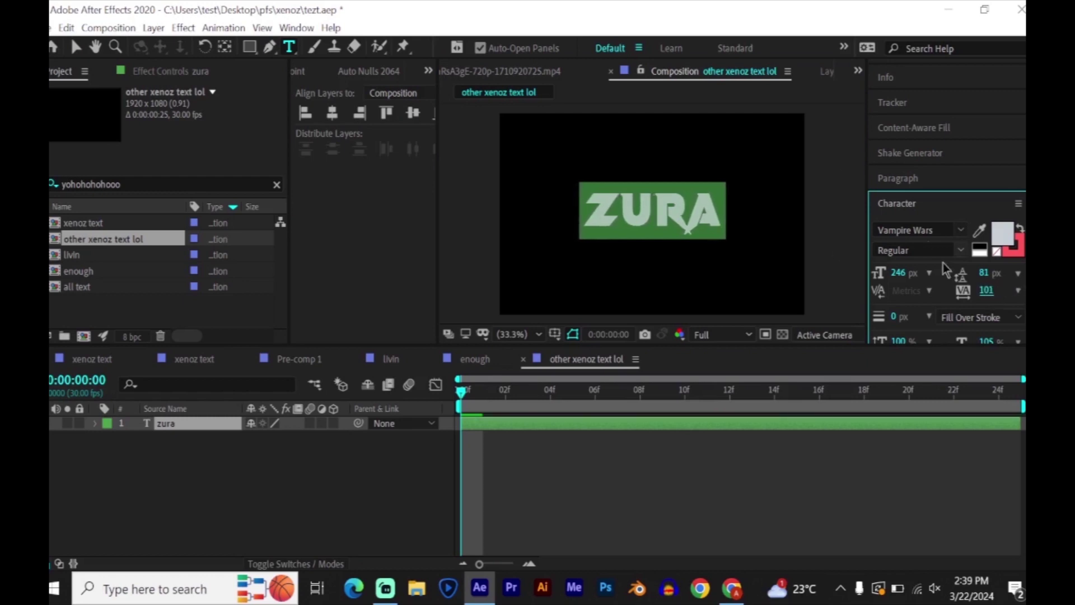
click(535, 430)
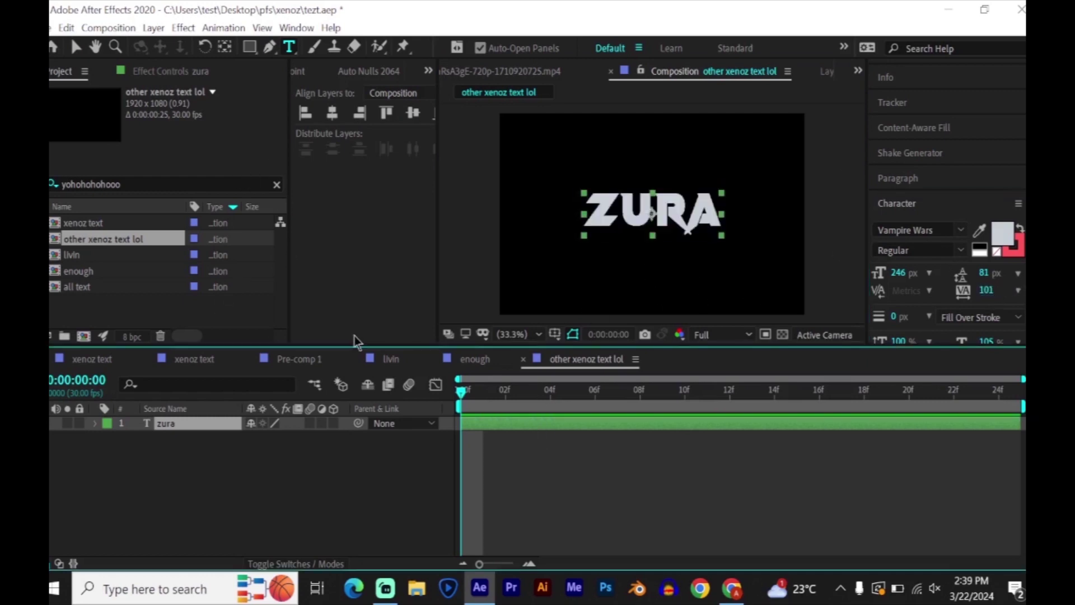
Step: Apply the Liquify effect to the zura text layer
key(ctrl+space)
text(liq)
key(BackSpace)
key(BackSpace)
key(BackSpace)
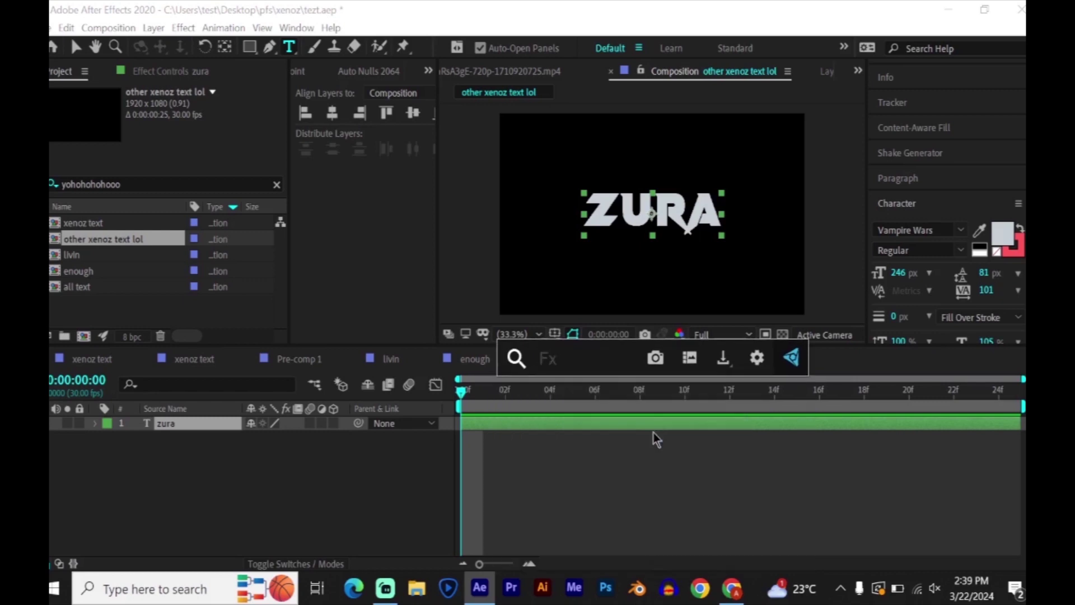
text(liq)
key(Return)
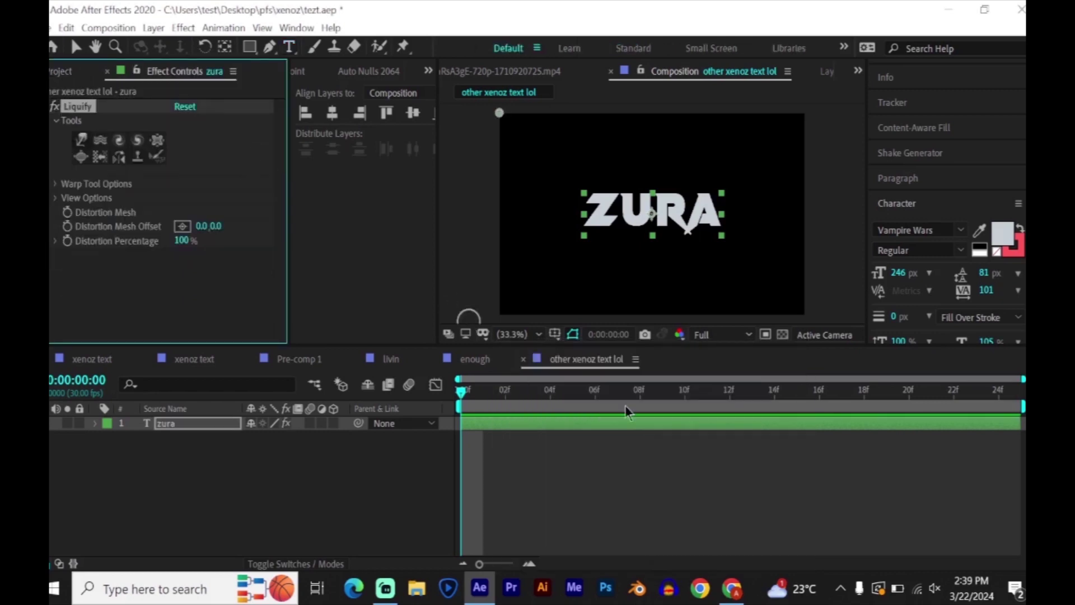
Step: At frame 10, warp the Z's upper-left corner up and outward into a long horn with Liquify
click(684, 408)
click(81, 147)
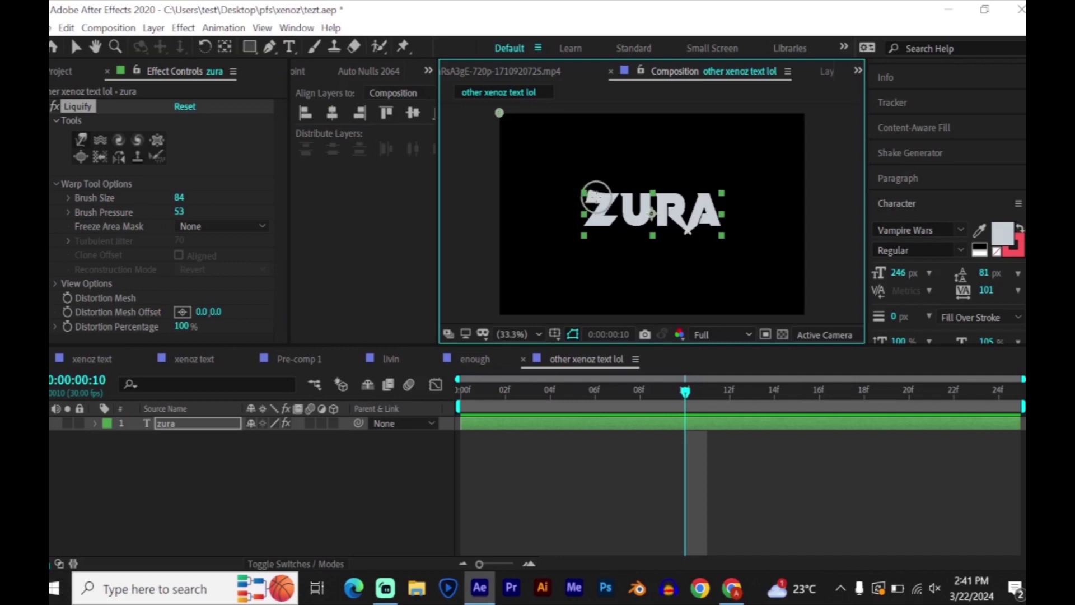
drag(593, 198, 549, 137)
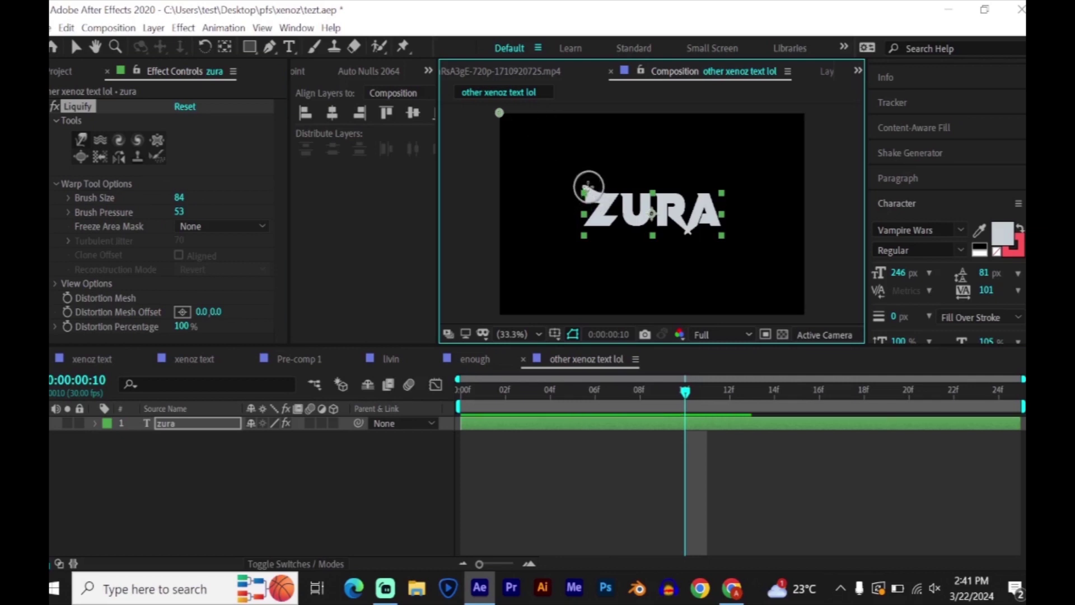
drag(588, 187, 531, 137)
drag(583, 194, 528, 137)
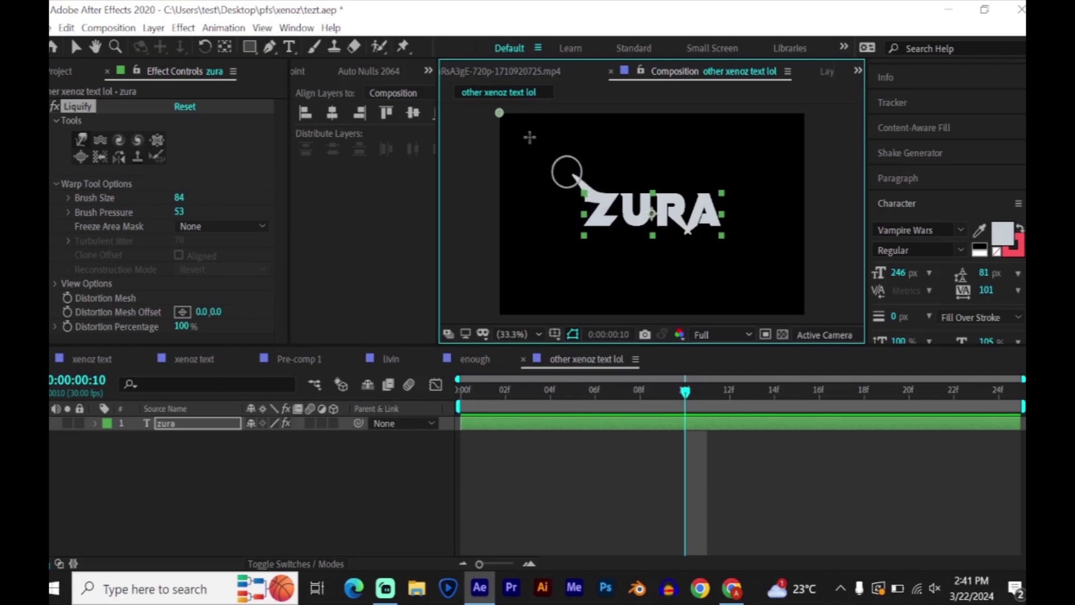
drag(572, 175, 502, 120)
drag(571, 174, 509, 125)
Step: Warp the A's upper-right corner up and outward into a matching long horn with Liquify
mouse_move(709, 194)
mouse_down()
mouse_move(746, 119)
mouse_move(725, 173)
mouse_move(789, 111)
mouse_up()
mouse_move(727, 174)
mouse_down()
mouse_move(816, 97)
mouse_move(808, 111)
mouse_move(828, 101)
mouse_up()
drag(712, 194, 794, 107)
drag(725, 174, 744, 147)
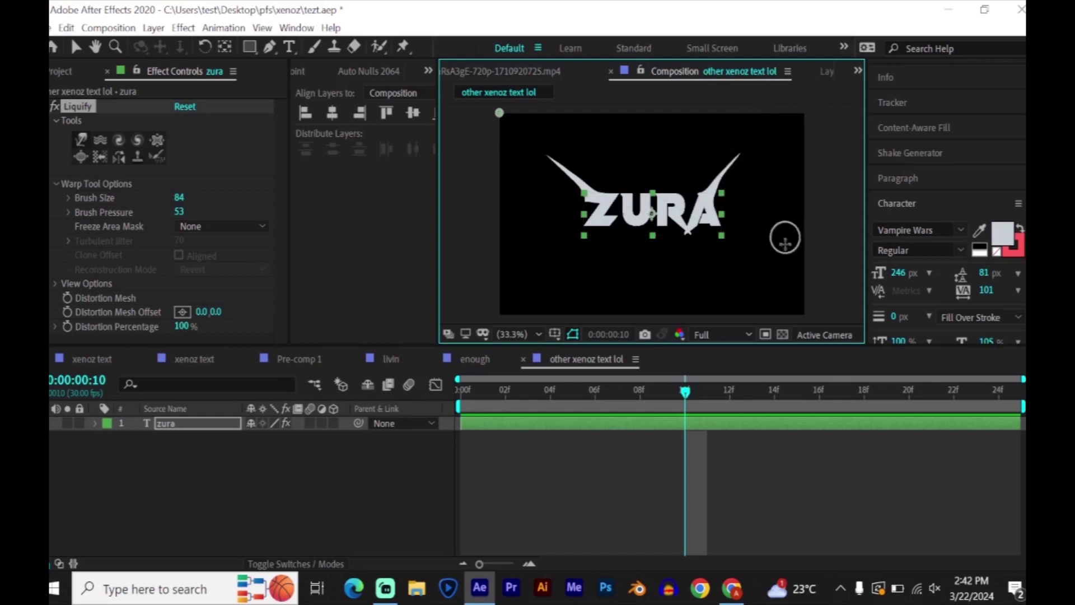
Step: Keyframe the zura layer's Liquify Distortion Percentage from 0% at the first frame to 100% at the timeline's end
click(67, 326)
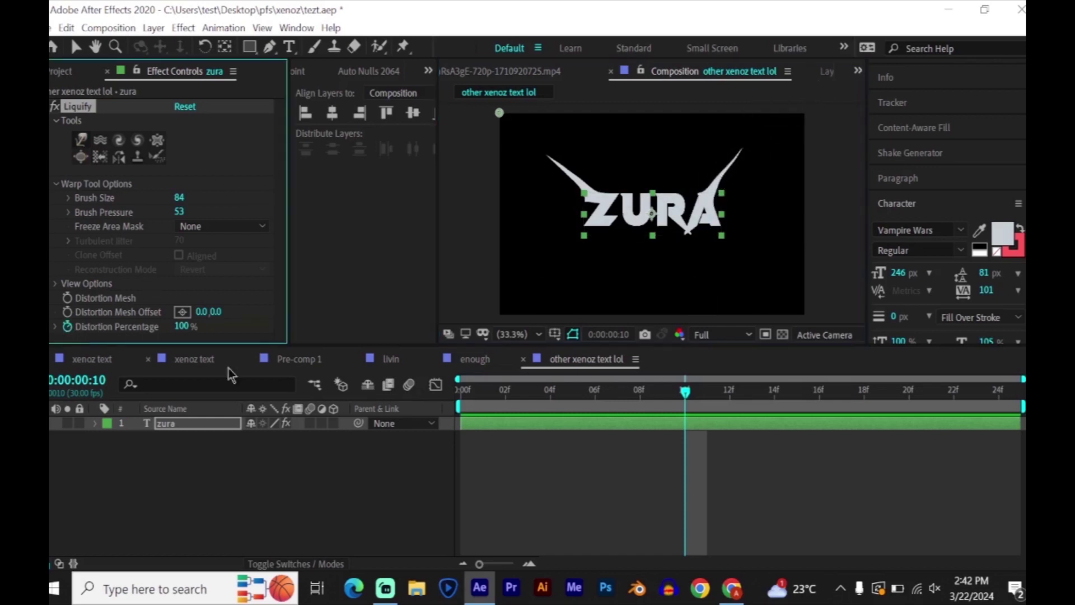
key(u)
drag(686, 453, 1021, 452)
drag(257, 453, 154, 474)
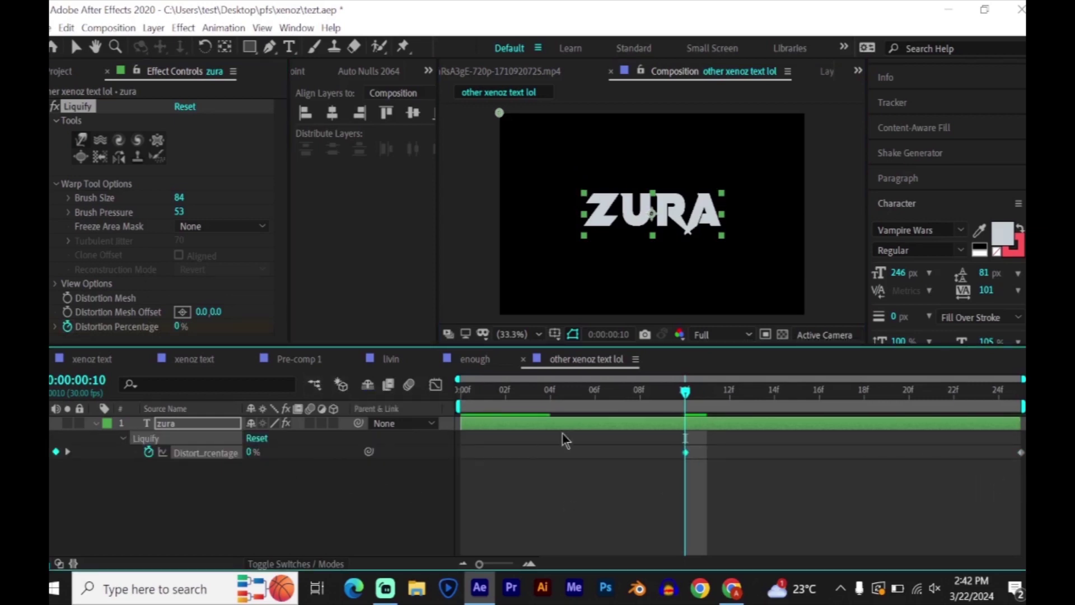
click(690, 459)
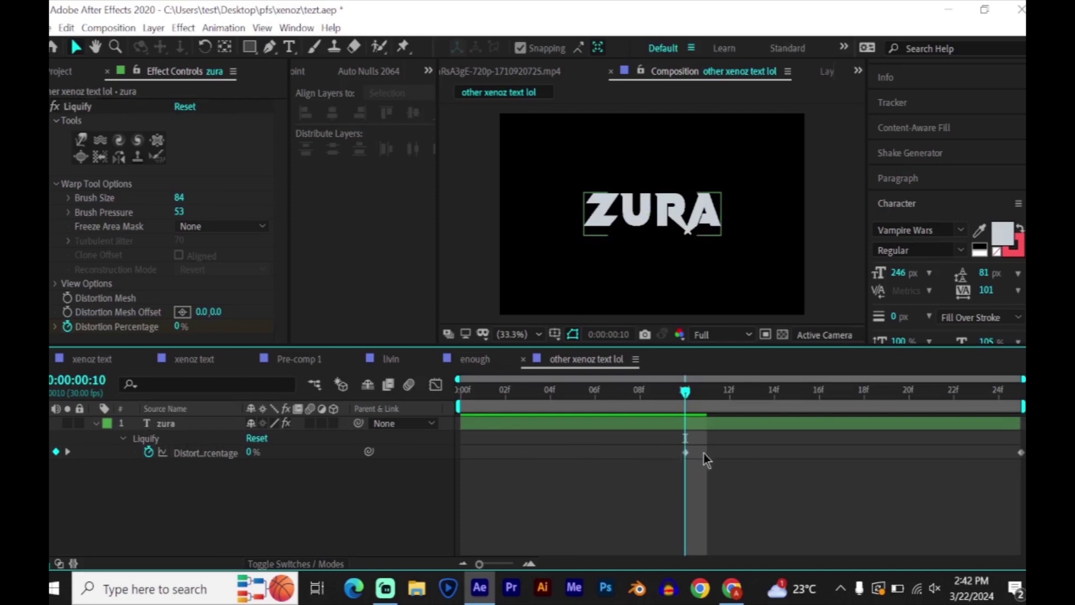
mouse_move(686, 452)
mouse_down()
mouse_move(463, 452)
mouse_move(732, 455)
mouse_up()
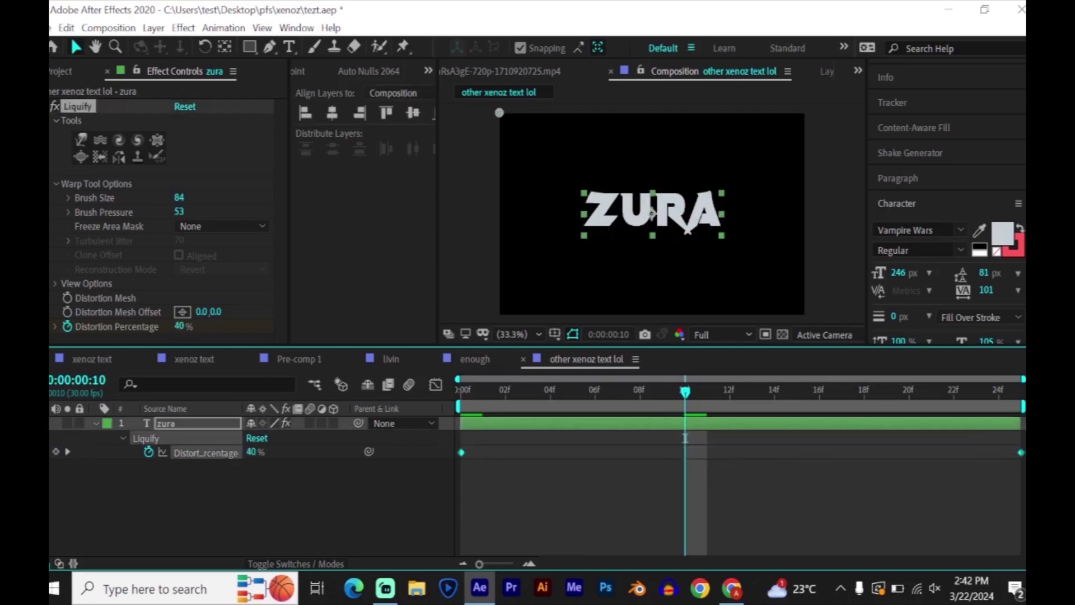
Step: Bend the start of the Distortion Percentage value curve upward for a fast start and slow finish, and preview the animation
key(shift+F3)
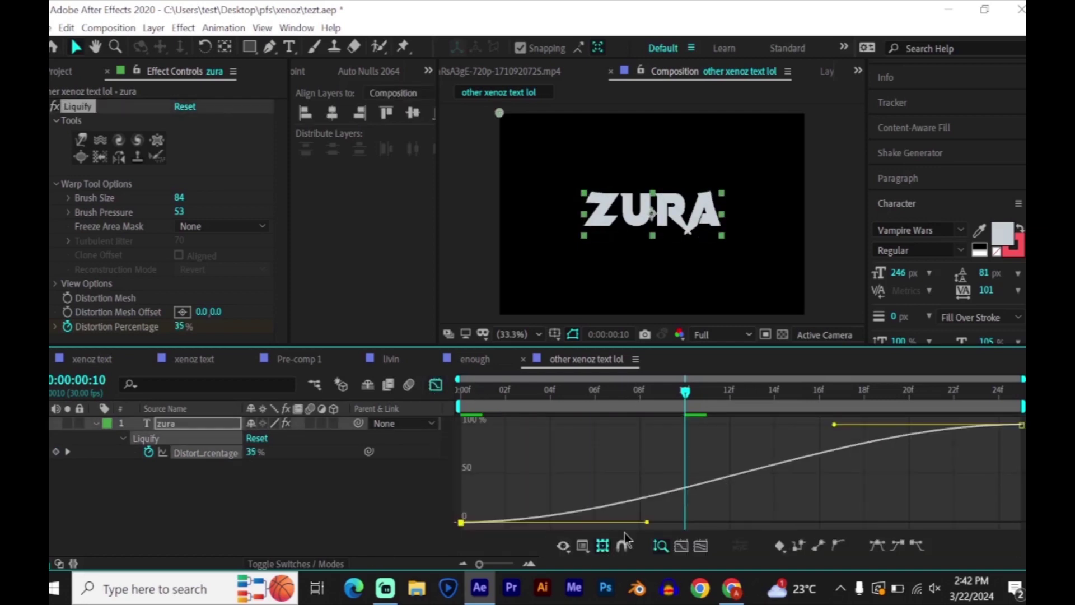
drag(642, 518, 540, 460)
click(684, 408)
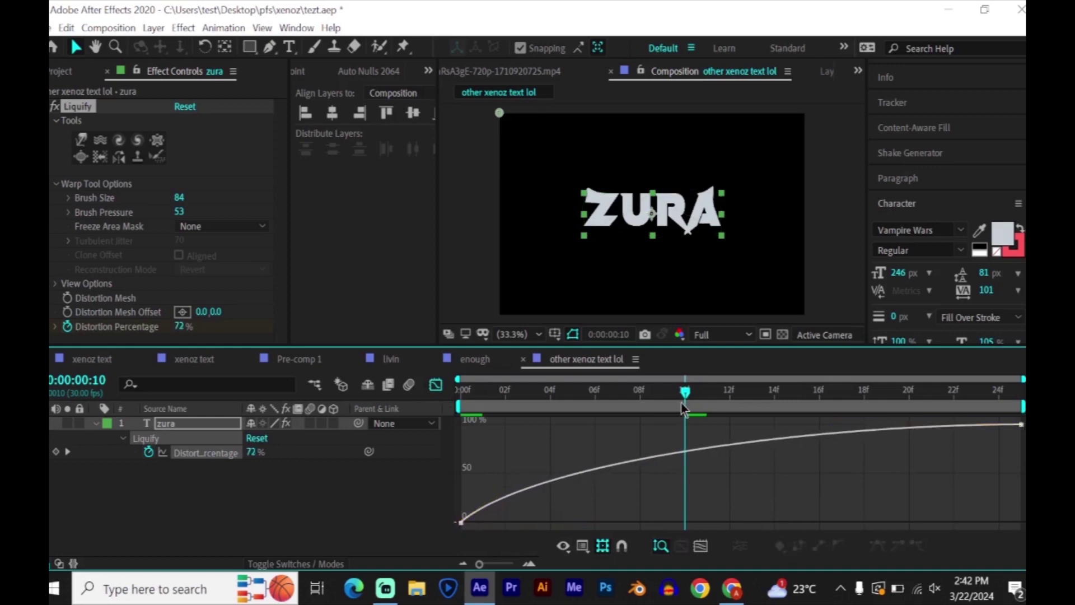
drag(684, 403, 351, 433)
key(space)
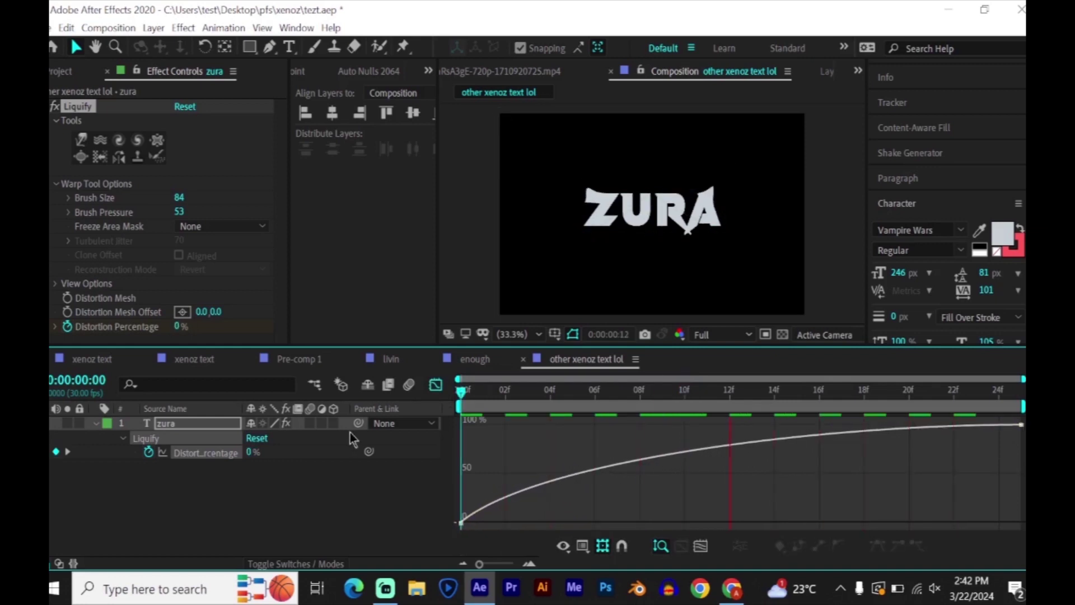
Step: Steepen the Distortion Percentage curve by pulling both easing handles close to the first frame, and play the animation back
drag(554, 502, 375, 510)
drag(834, 425, 483, 447)
drag(540, 464, 467, 464)
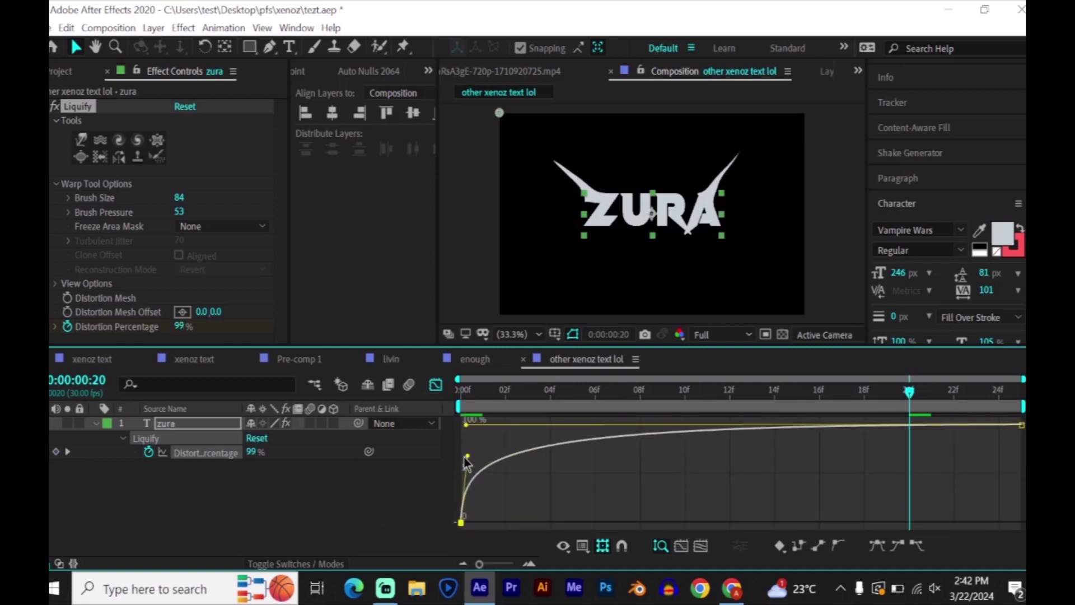
key(Home)
click(574, 493)
key(space)
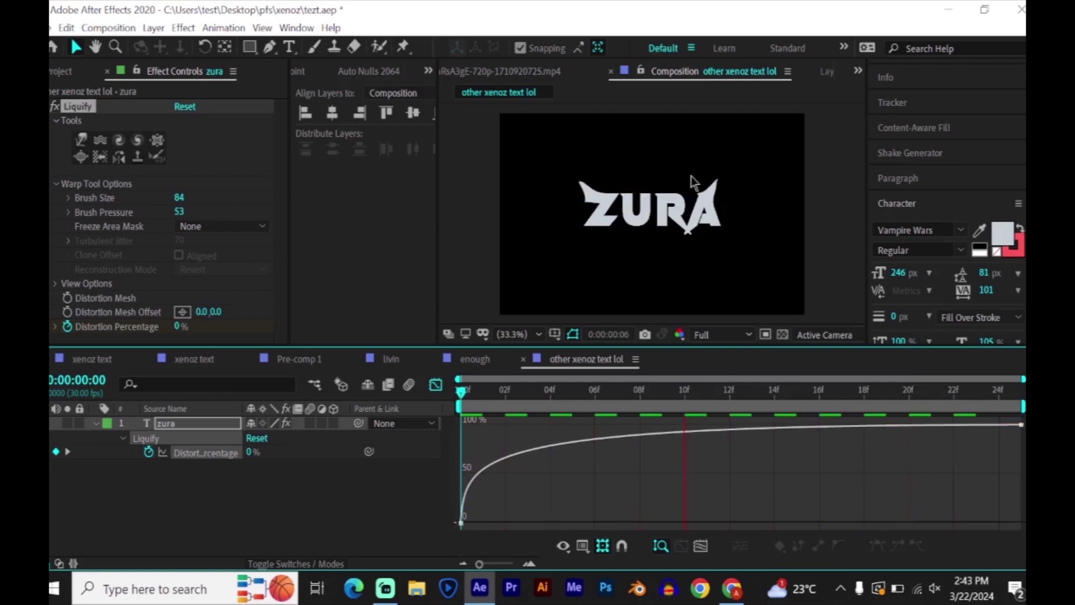
Step: Set the zura layer's Scale to 75% and keyframe it at frame 0
click(436, 384)
key(s)
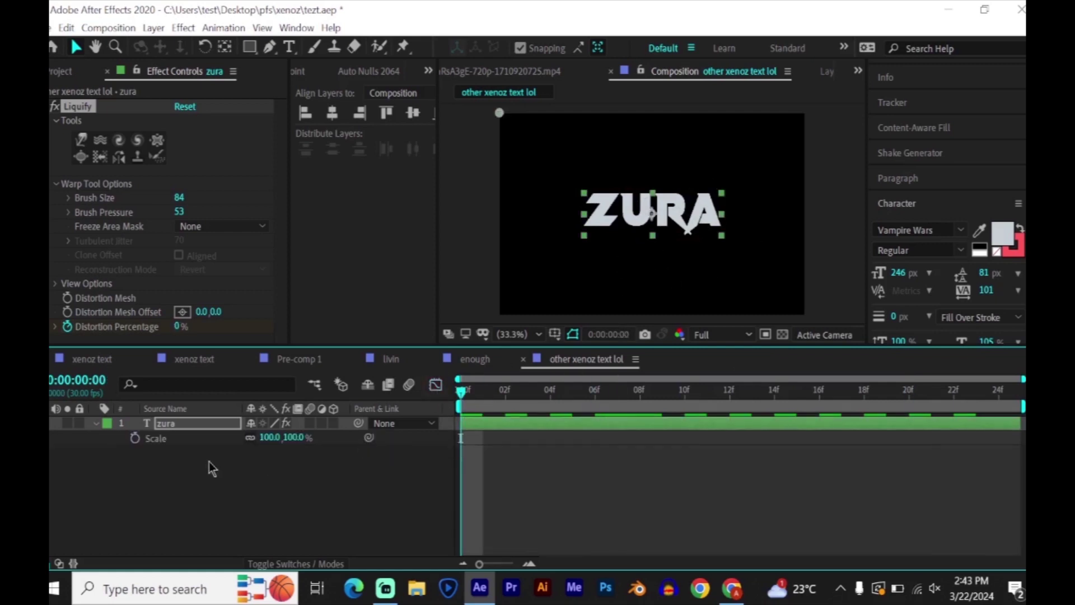
drag(266, 437, 180, 434)
click(135, 438)
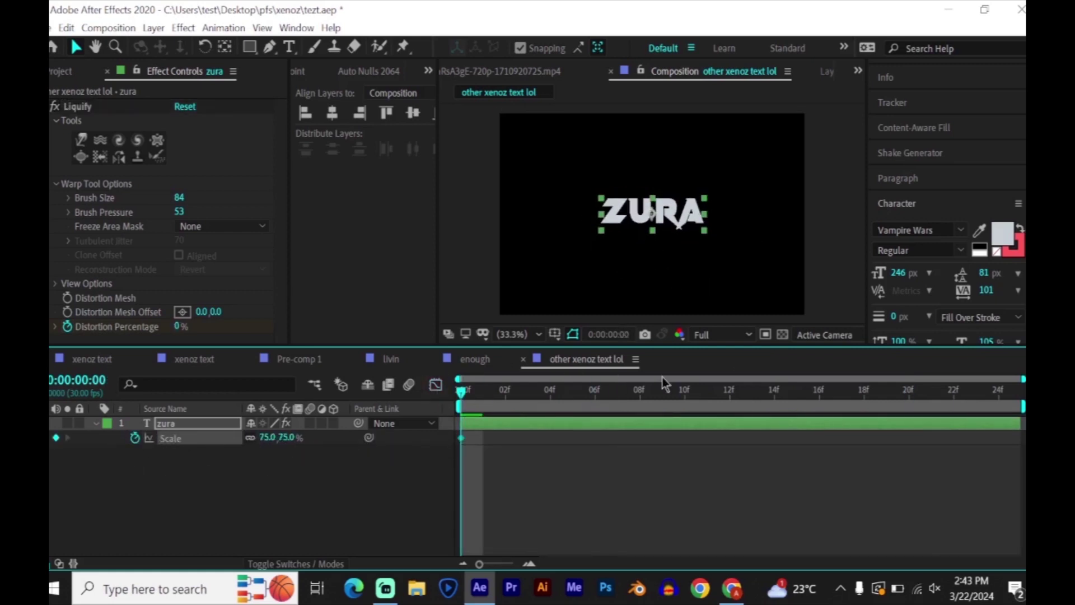
Step: Set the Scale to 100% at frame 24 and move that keyframe to the timeline's end
key(End)
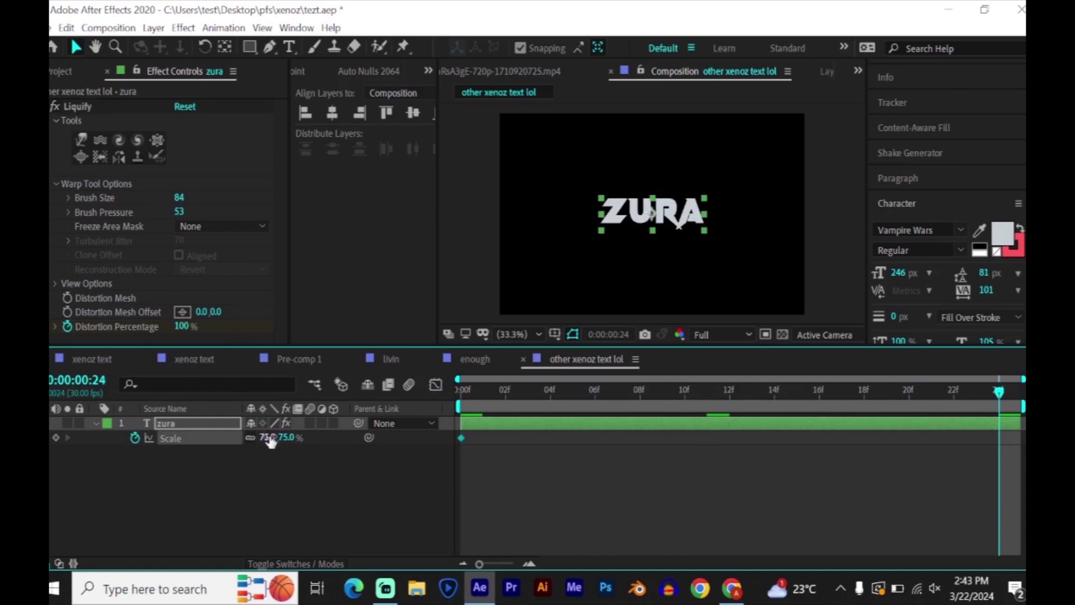
click(268, 438)
text(100)
key(Return)
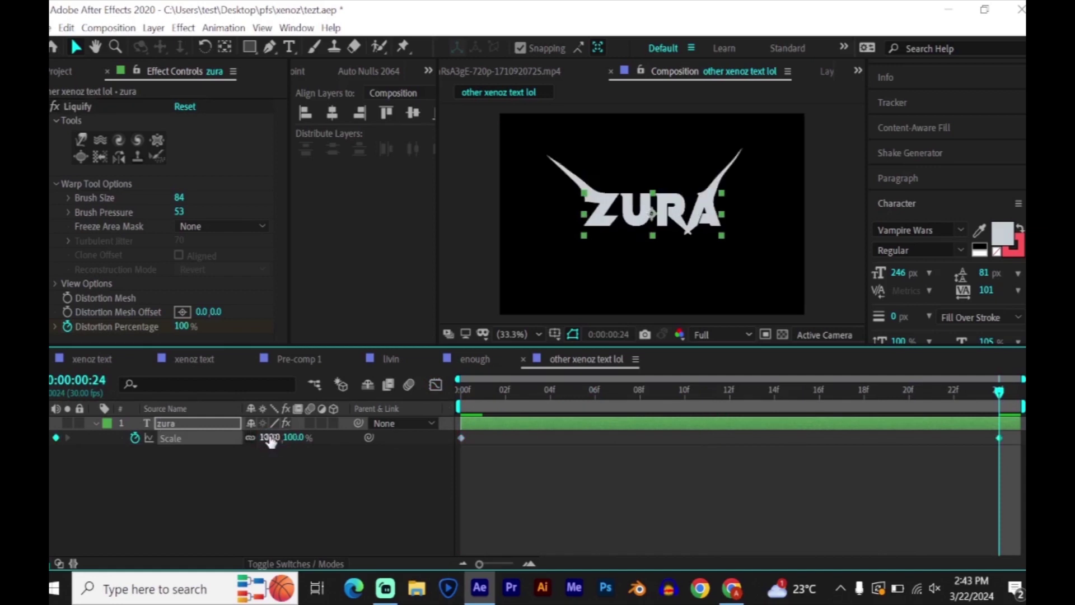
click(1011, 441)
drag(998, 438, 1021, 438)
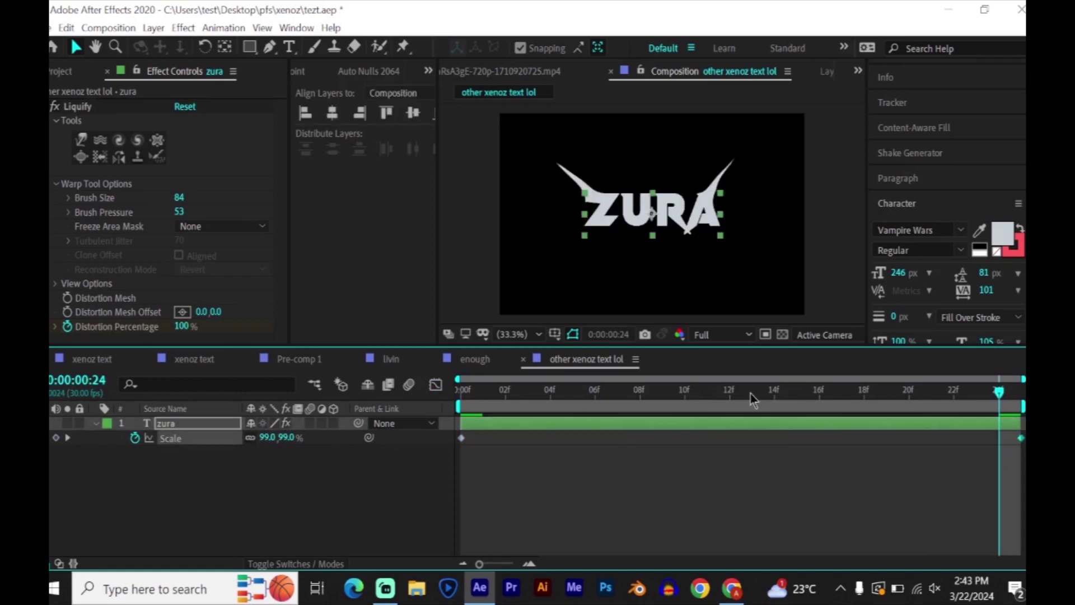
Step: Shape a fast-start easing curve of 0.00, 0.62, 0.35, 0.98 in Flow and apply it to the Scale keyframes
click(703, 395)
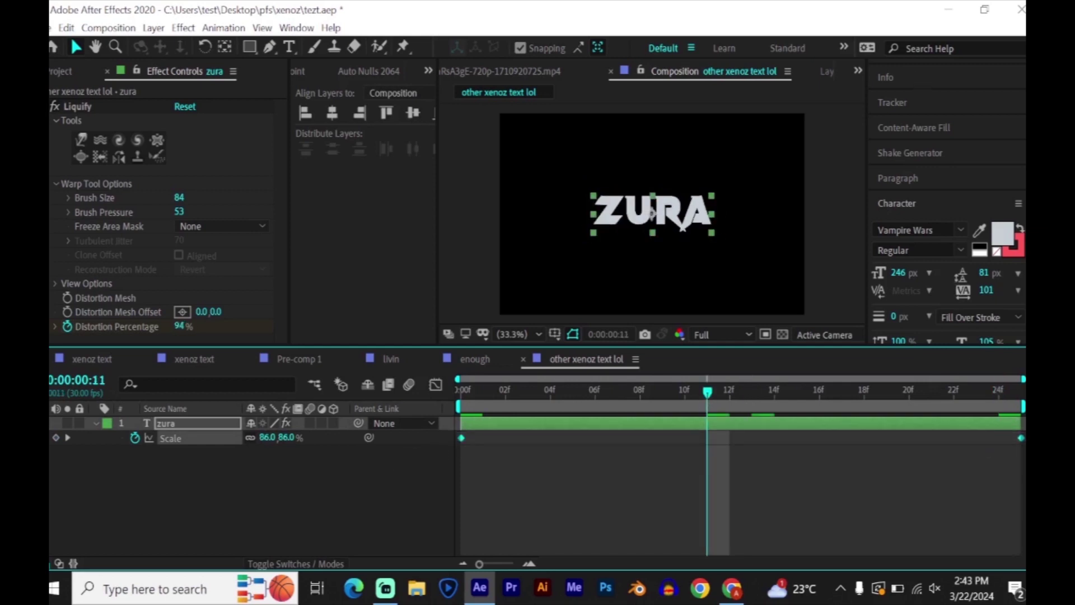
scroll(898, 105, up, 2)
click(896, 72)
drag(874, 213, 848, 148)
click(969, 315)
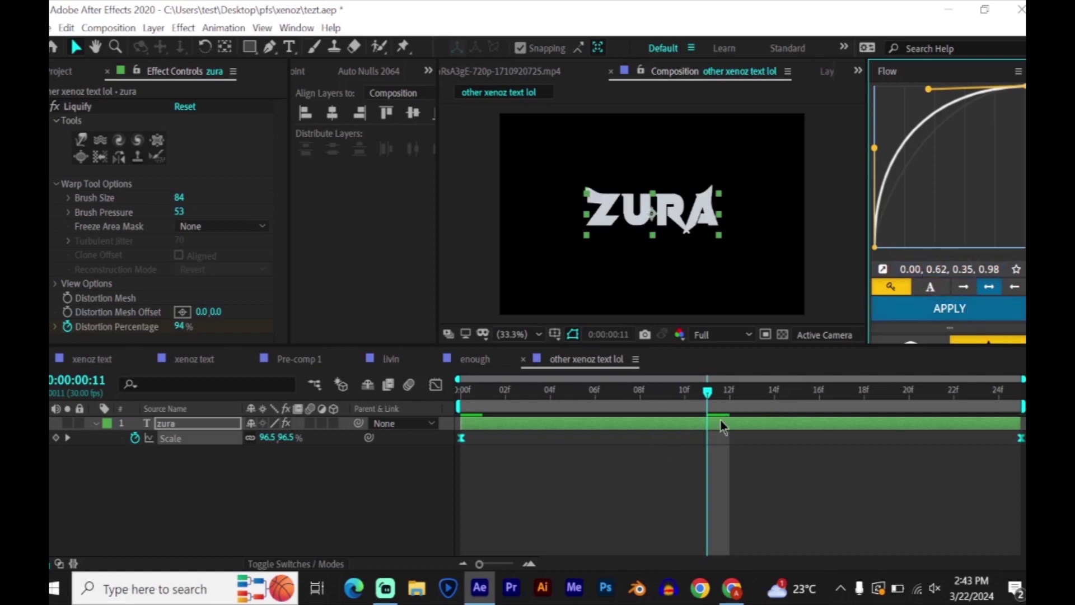
Step: Apply Optics Compensation to the zura layer with Reverse Lens Distortion on, and keyframe Field Of View at 0
key(ctrl+space)
text(optics)
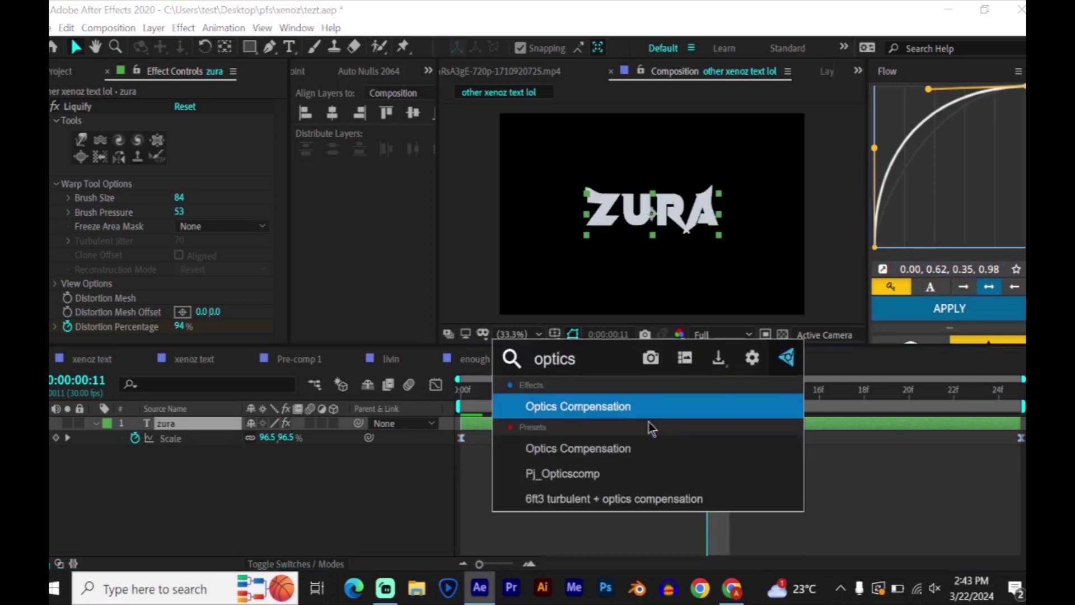
key(Return)
click(178, 279)
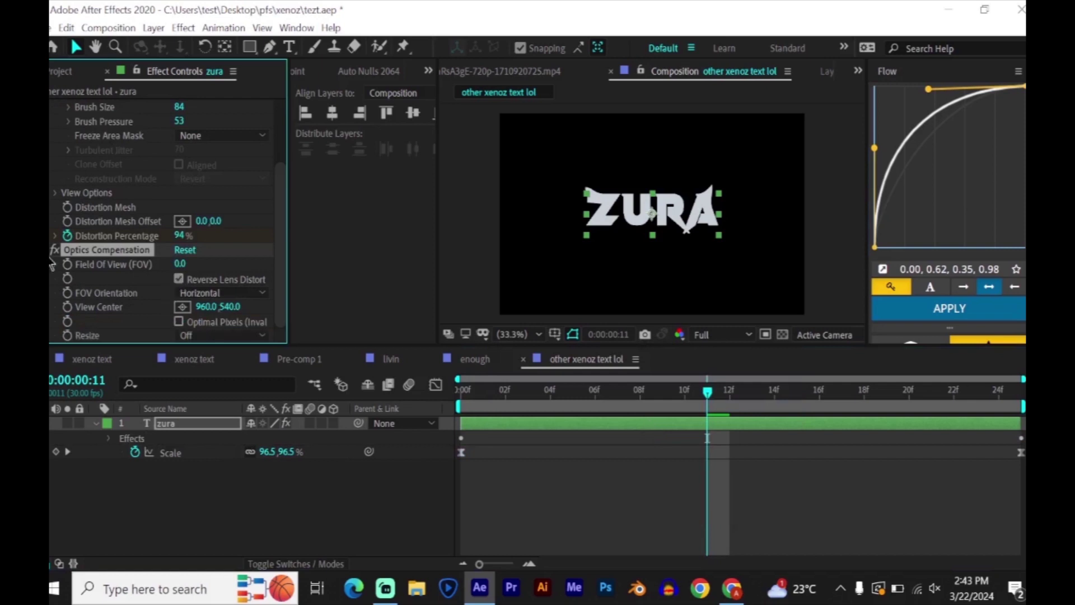
key(u)
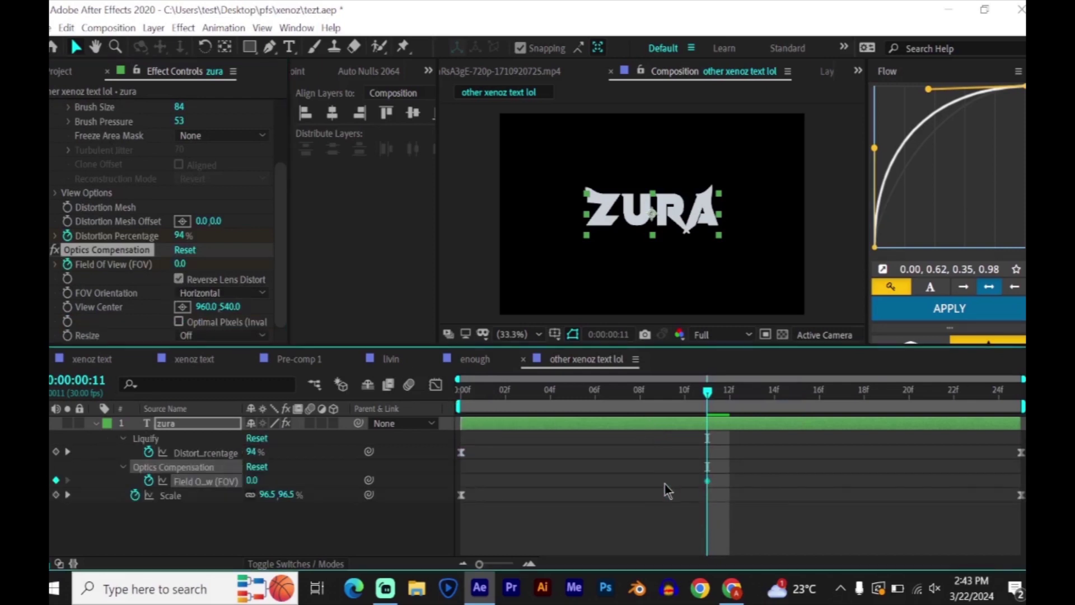
Step: Try several Field Of View values at frame 24, settle on 90, and move that keyframe to the timeline's end
drag(896, 389, 999, 404)
drag(254, 481, 510, 459)
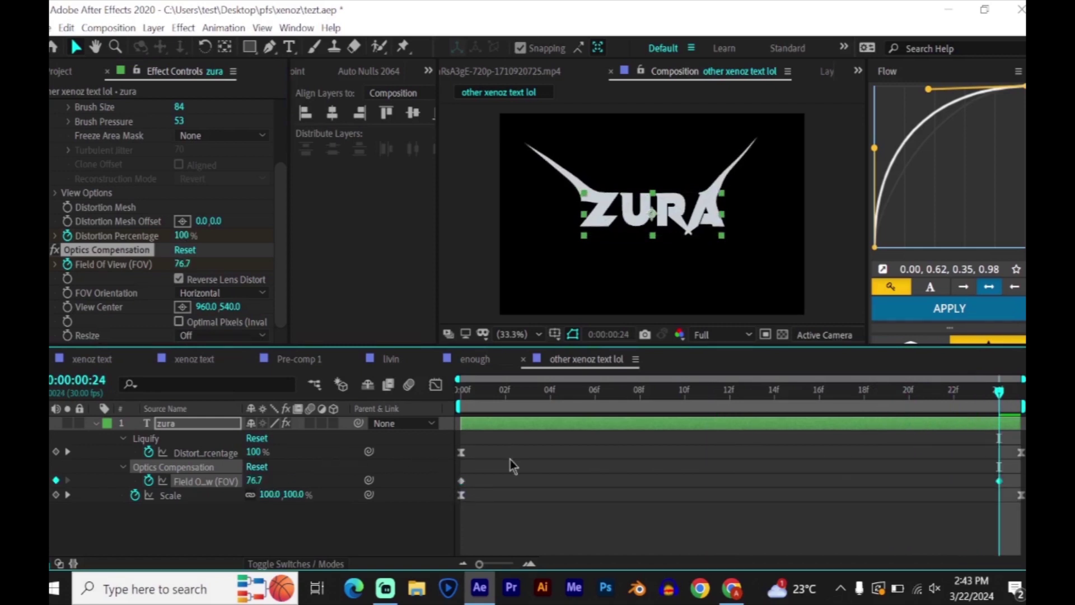
drag(256, 480, 560, 492)
click(258, 480)
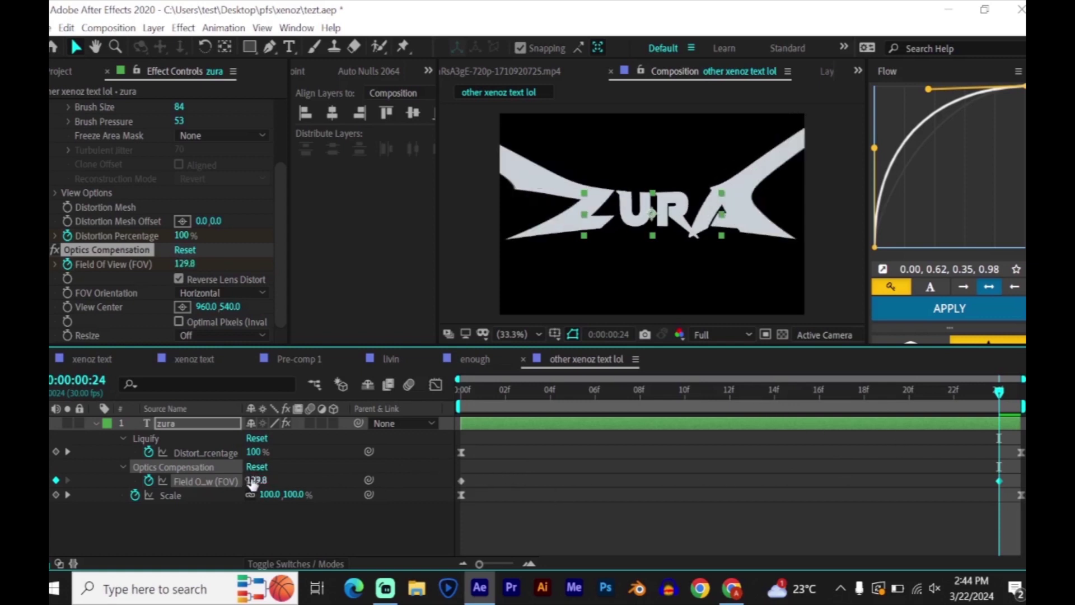
text(70)
key(Return)
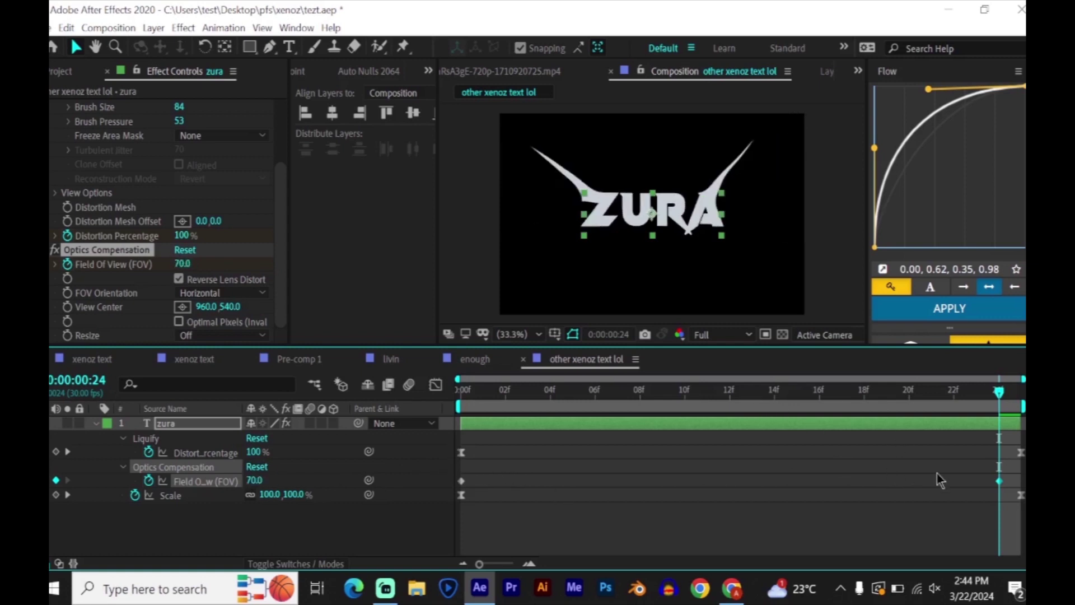
click(255, 480)
text(90)
key(Return)
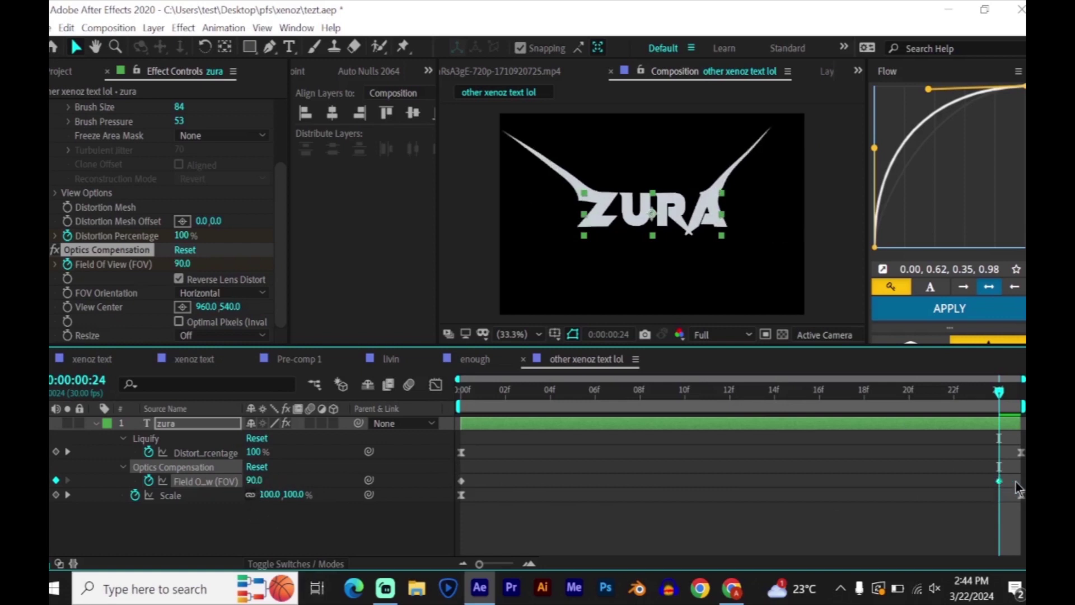
drag(1017, 489, 1021, 481)
Step: Apply the Flow easing curve to the Field Of View keyframes, preview the animation and collapse the layer's keyframed properties
click(199, 479)
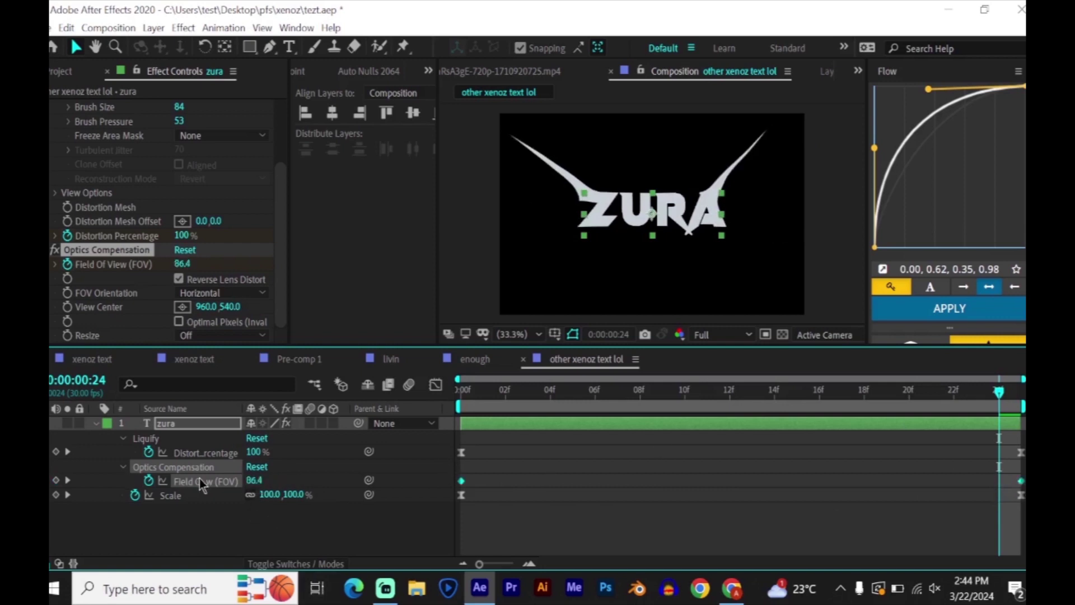
click(928, 312)
click(897, 365)
key(space)
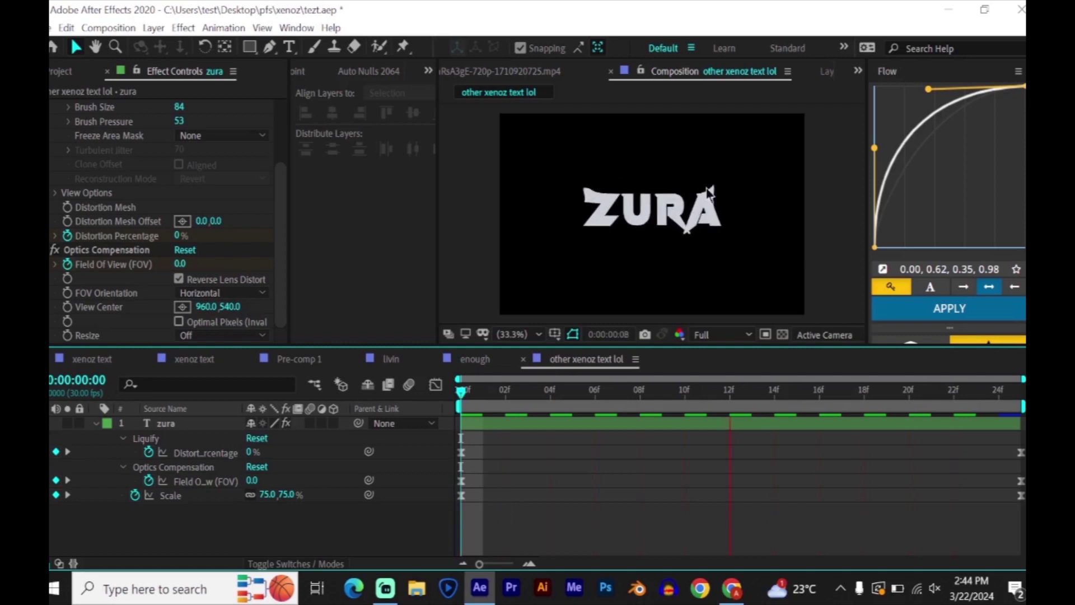
key(space)
key(u)
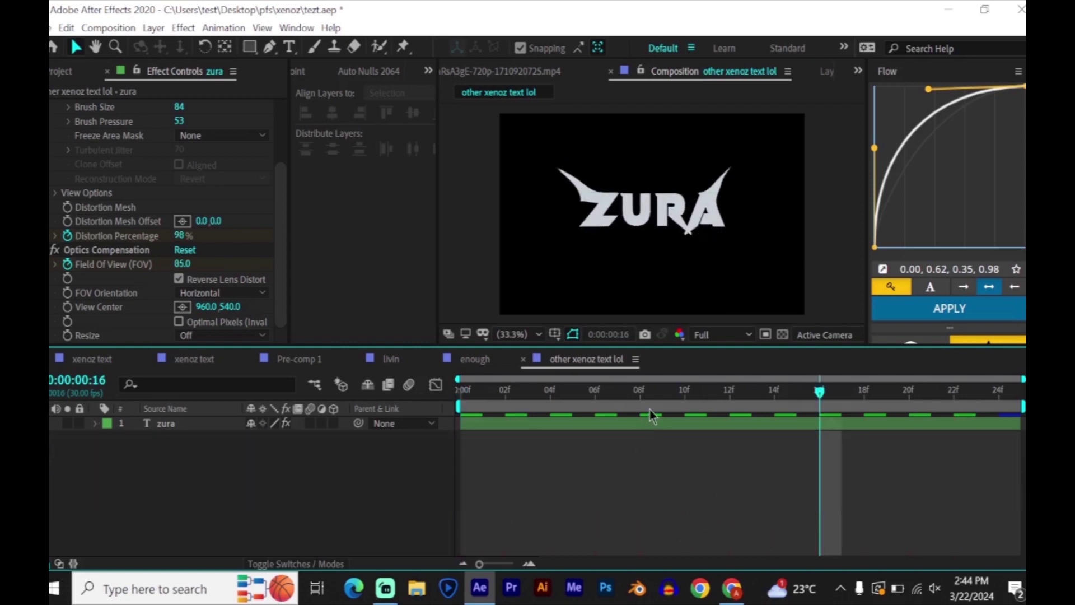
Step: Apply the Deep Glow effect to the zura layer, checking it at frame 8
click(641, 391)
click(680, 423)
key(ctrl+space)
text(dee)
key(Up)
key(Return)
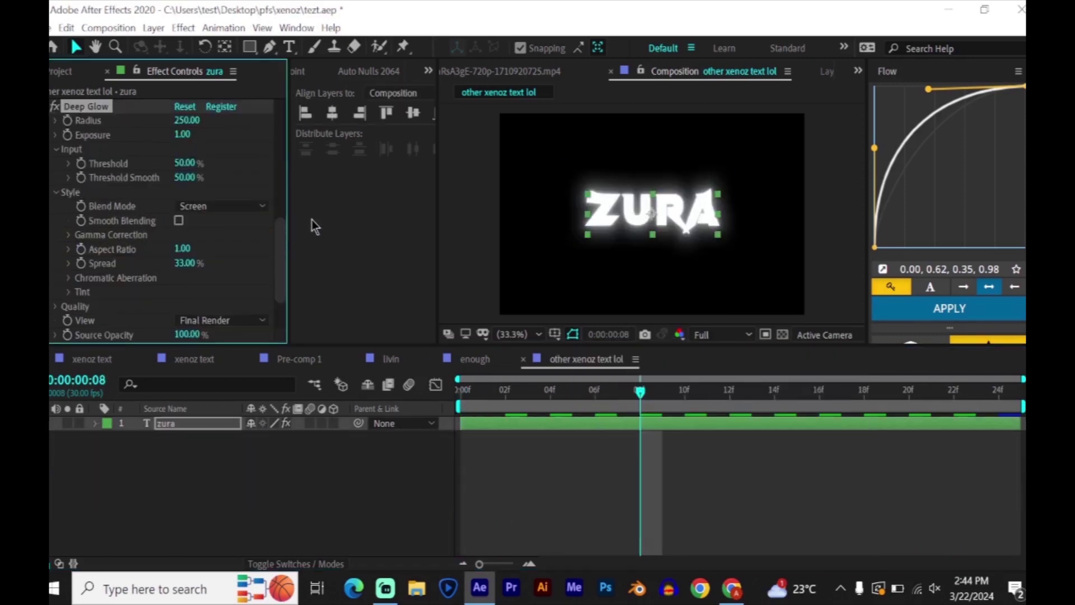
scroll(280, 235, down, 3)
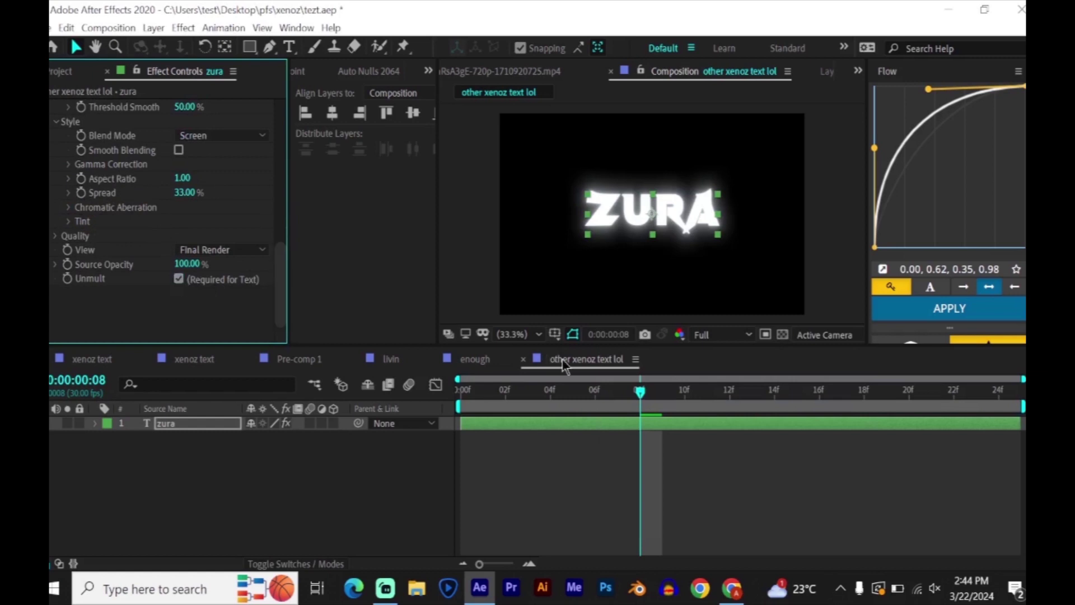
Step: Add a Drop Shadow to the zura layer with softness 455 and preview the text from the first frame
key(ctrl+space)
text(drop s)
key(Return)
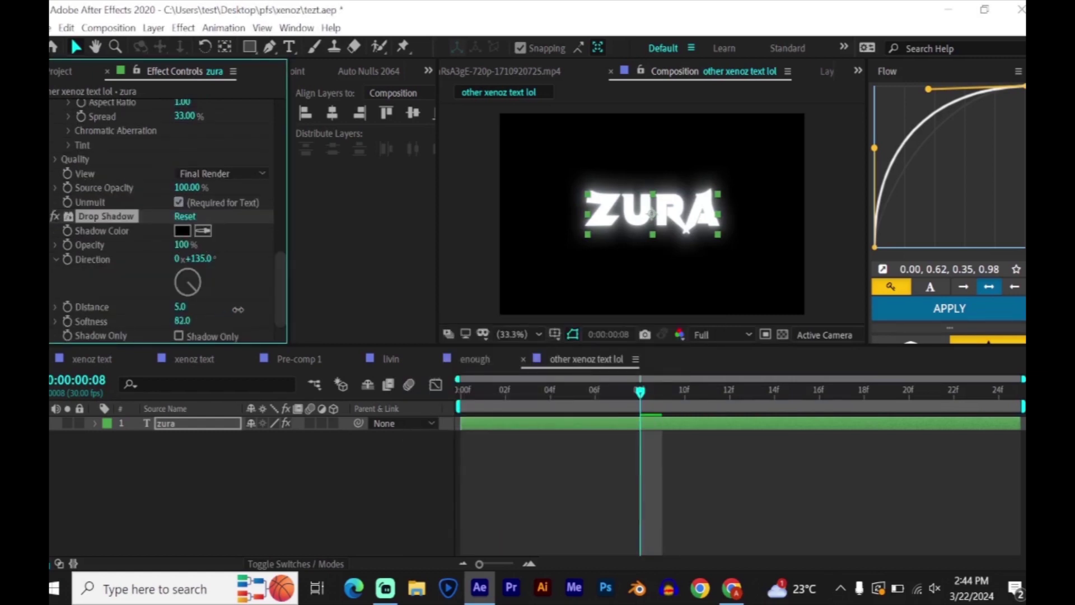
drag(266, 308, 454, 308)
click(555, 303)
drag(657, 391, 328, 426)
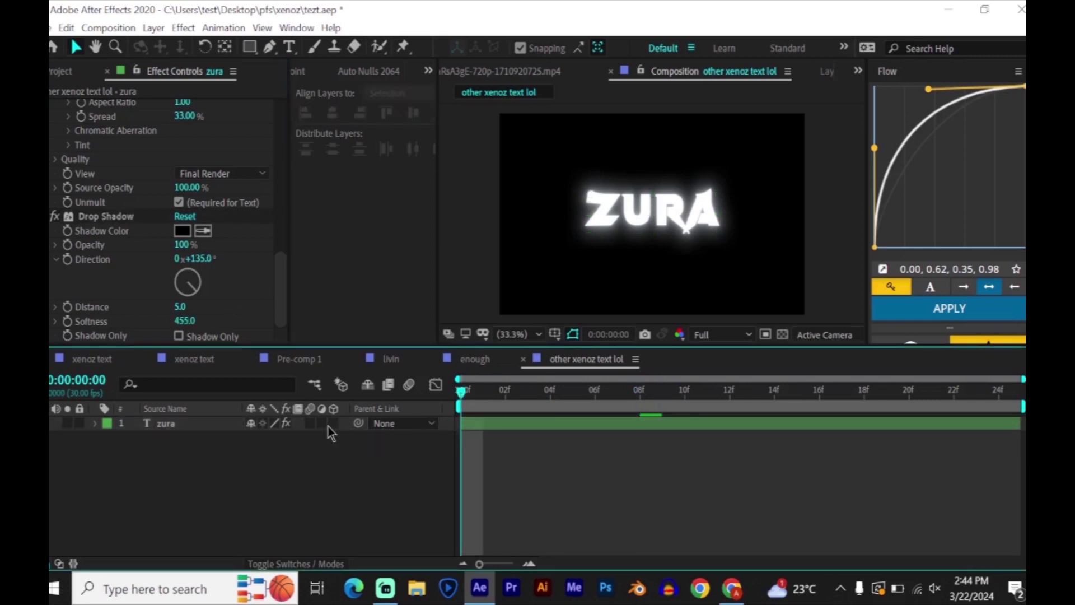
key(space)
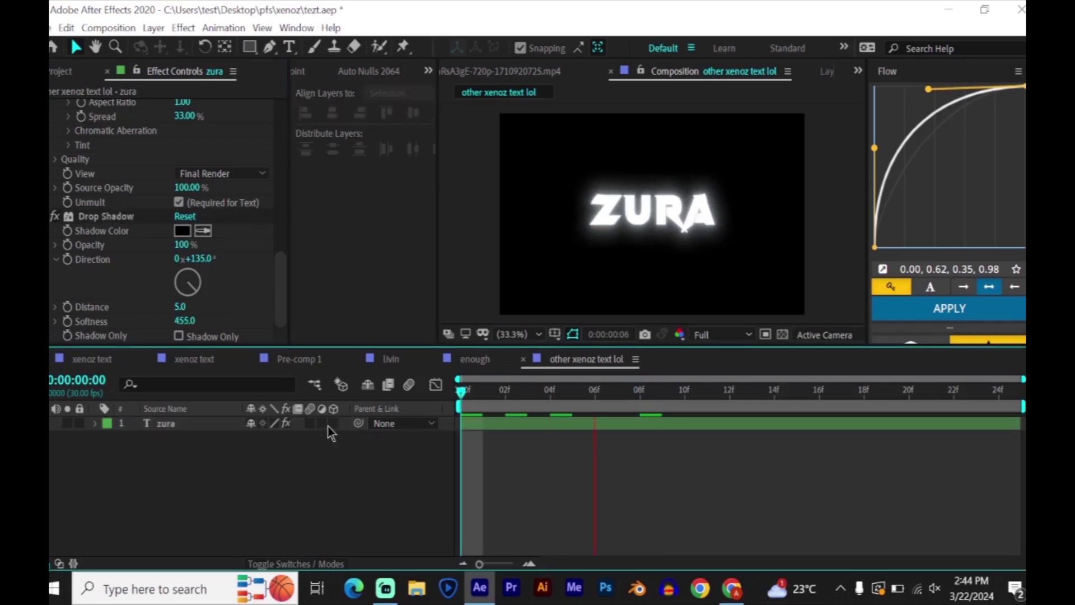